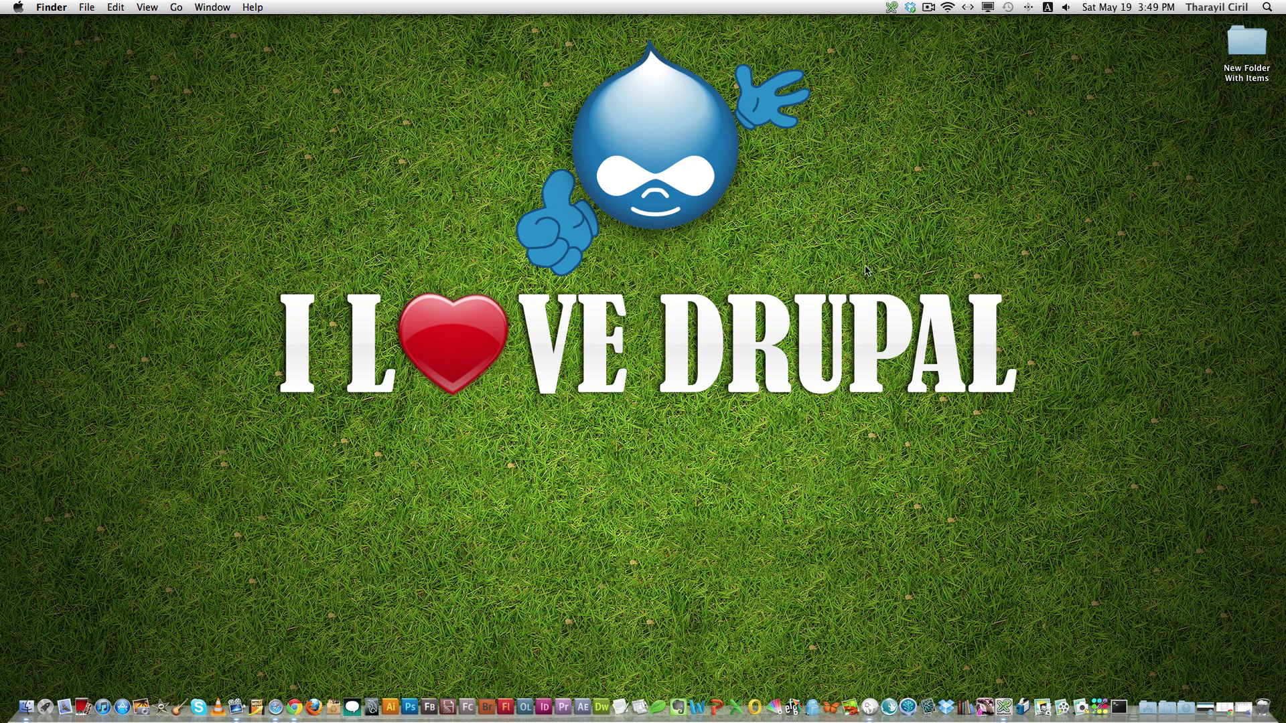
Review the Views Nivo Slider, Views and Chaos tool suite project pages in the browser
left_click(1228, 708)
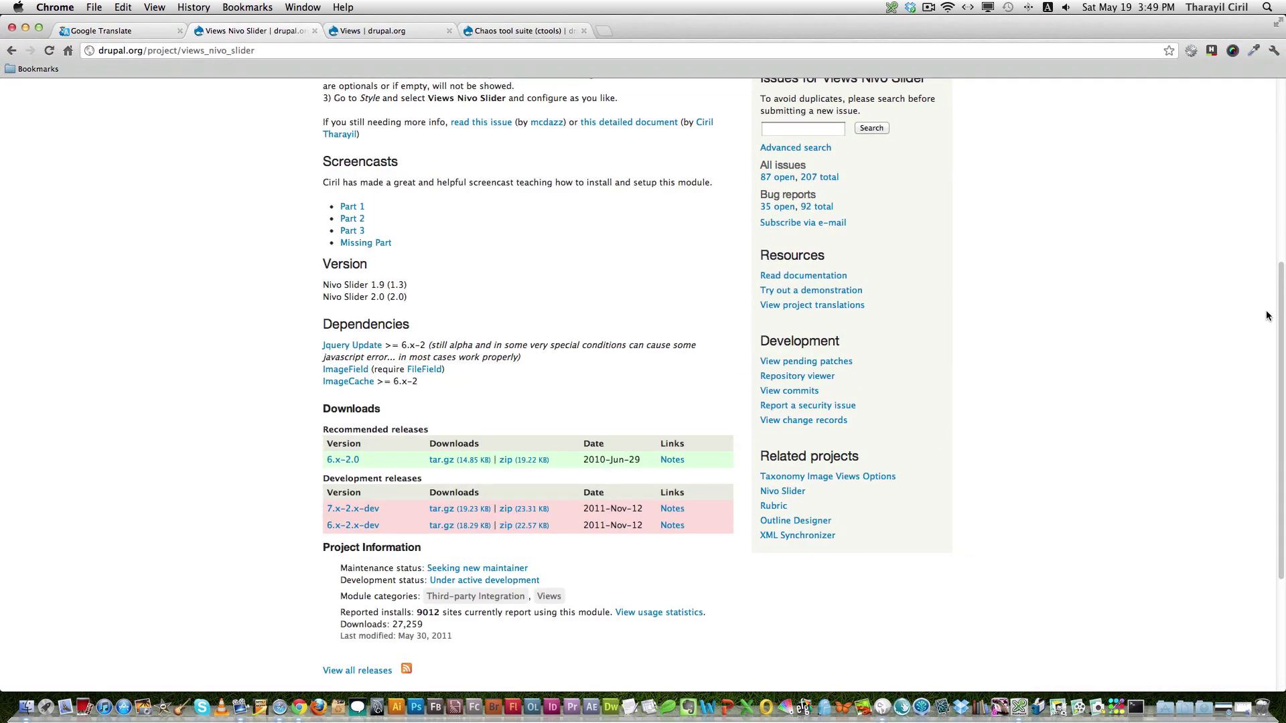
left_click_drag(1278, 313, 1284, 128)
scroll(1244, 323, "down", 8)
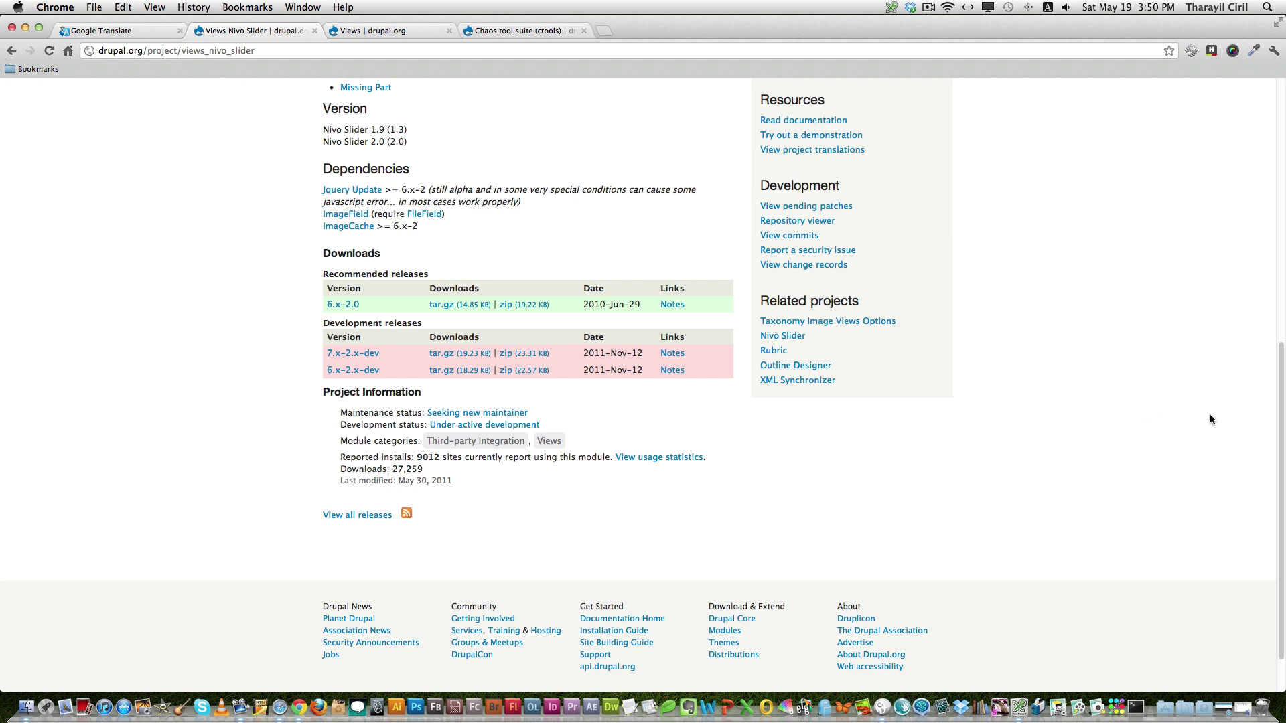
scroll(1275, 405, "up", 1)
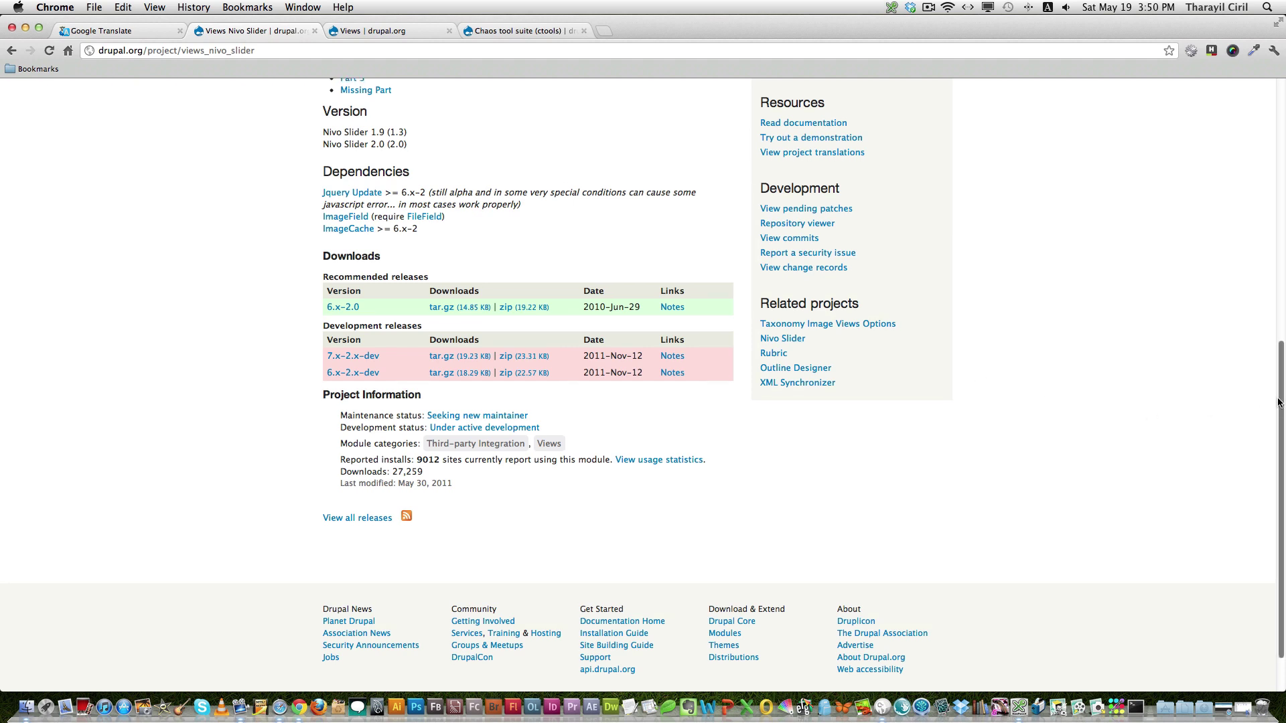
scroll(1279, 403, "down", 1)
left_click_drag(1279, 403, 1283, 195)
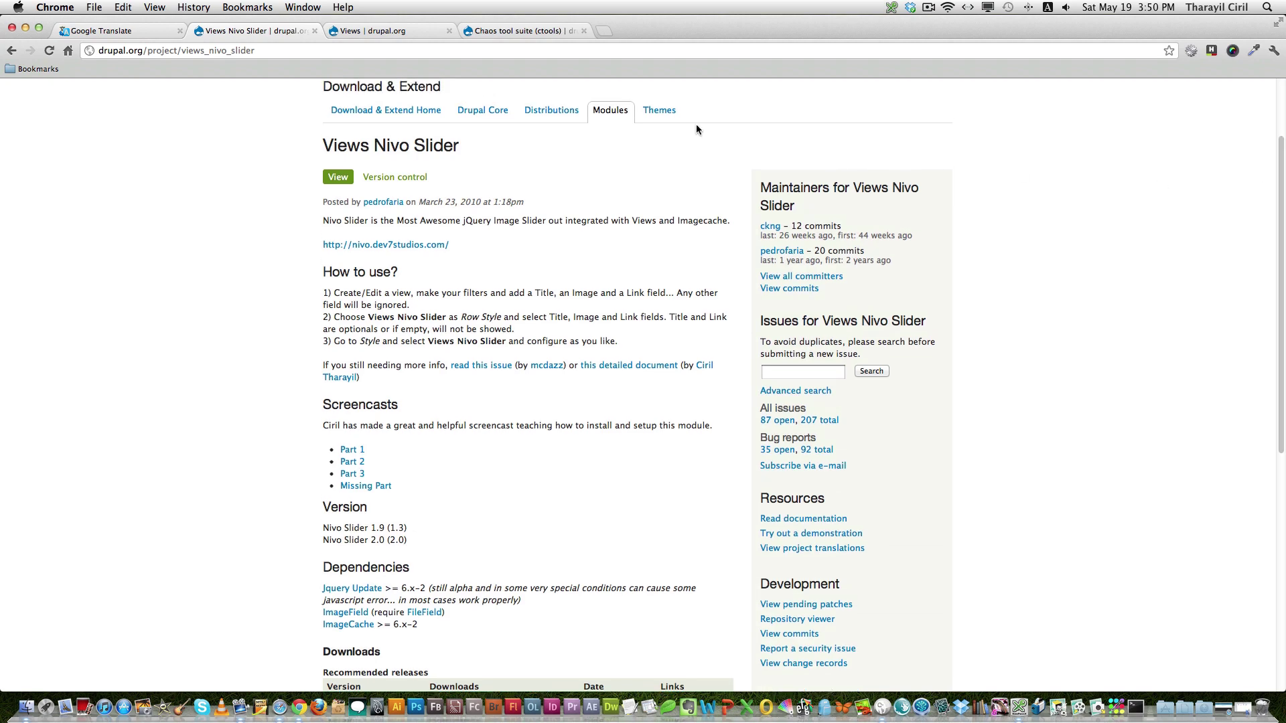
left_click(355, 33)
left_click_drag(1282, 315, 1283, 470)
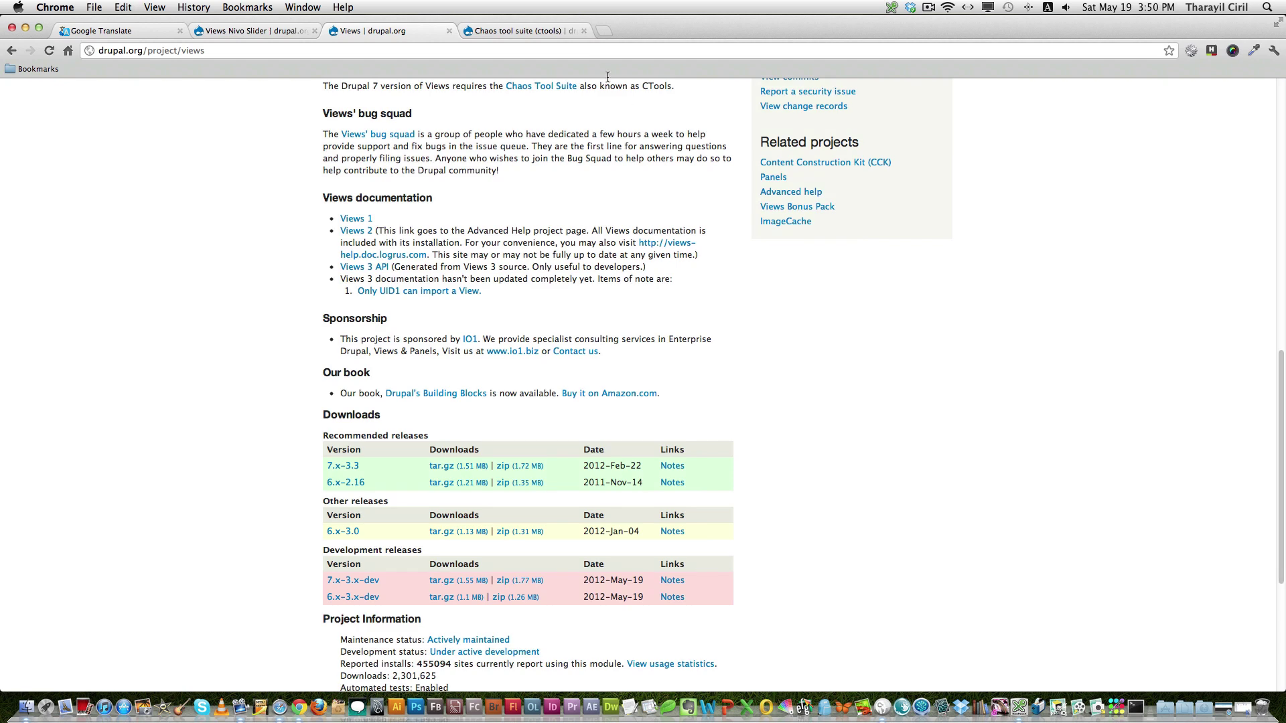
left_click(548, 31)
mouse_move(1270, 417)
left_mouse_down()
mouse_move(1258, 203)
mouse_move(1256, 424)
left_mouse_up()
scroll(1257, 429, "down", 1)
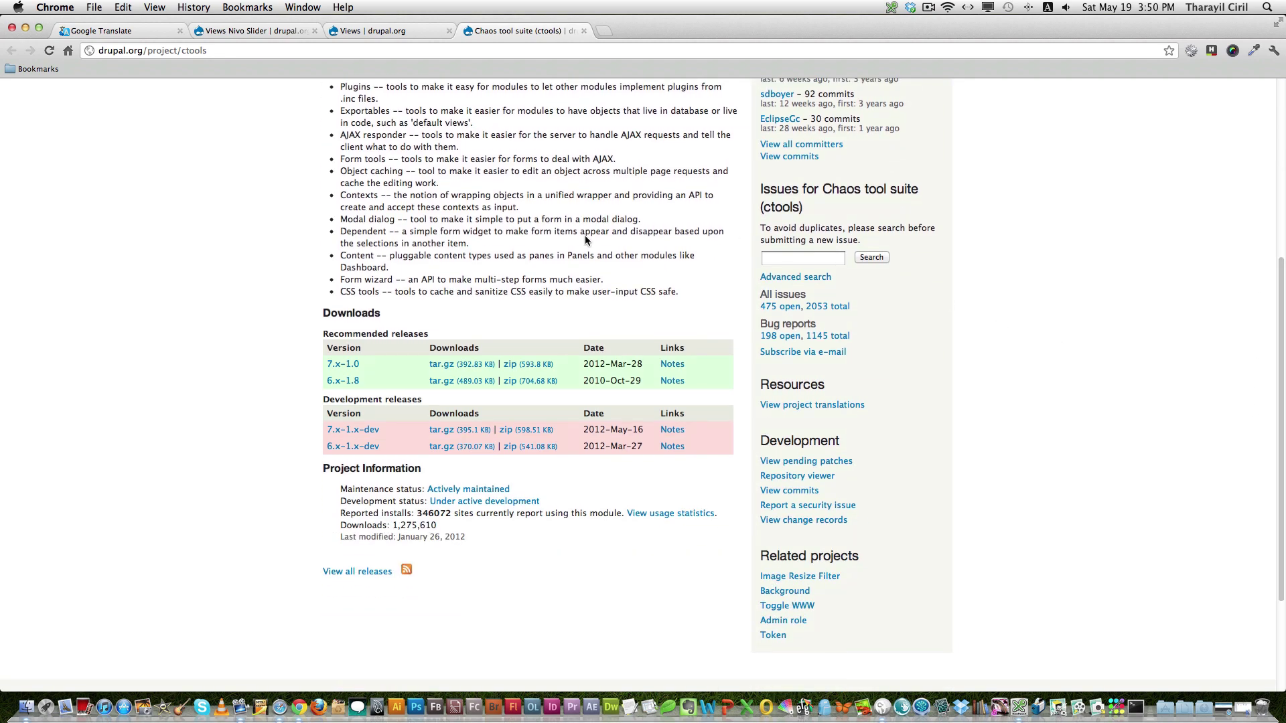
Check the modules folder window, moving it up and left, then hide it again
left_click(26, 28)
left_click(1224, 709)
left_click_drag(654, 172, 611, 106)
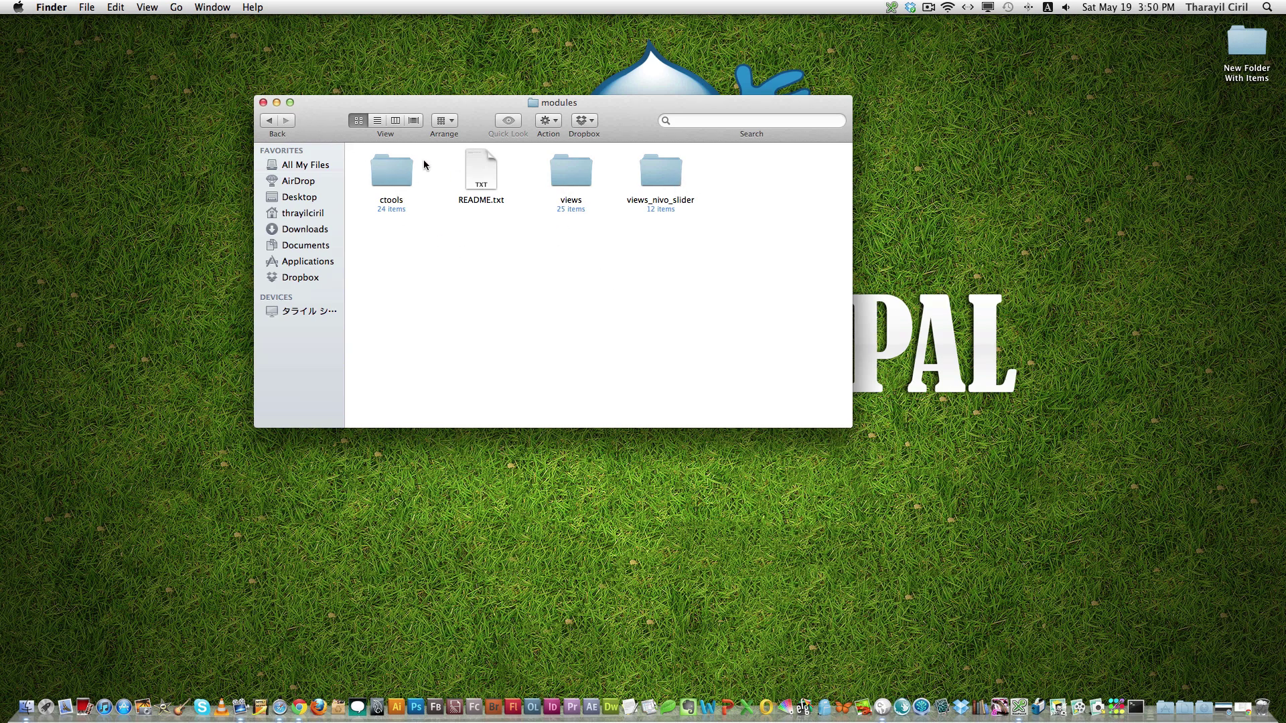
left_click(276, 103)
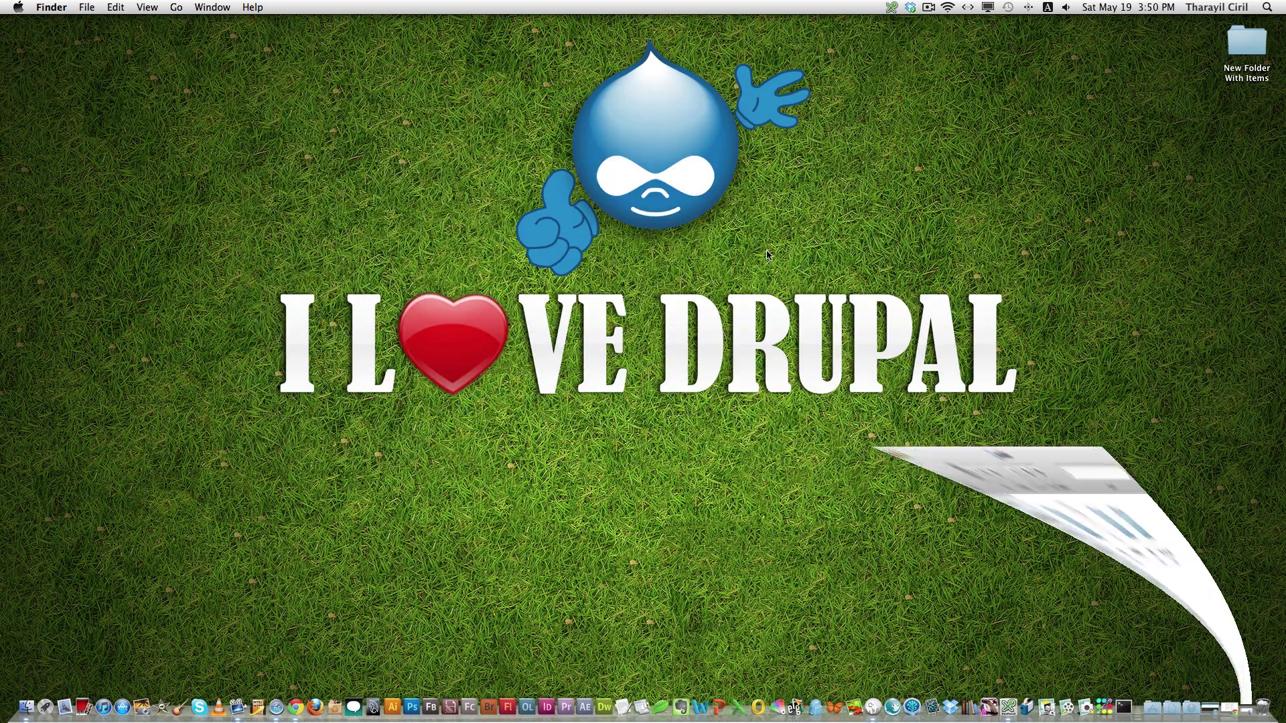
Go to Drupal's Modules page and scroll to the Chaos tools, Views and Views Nivo Slider entries
left_click(1208, 710)
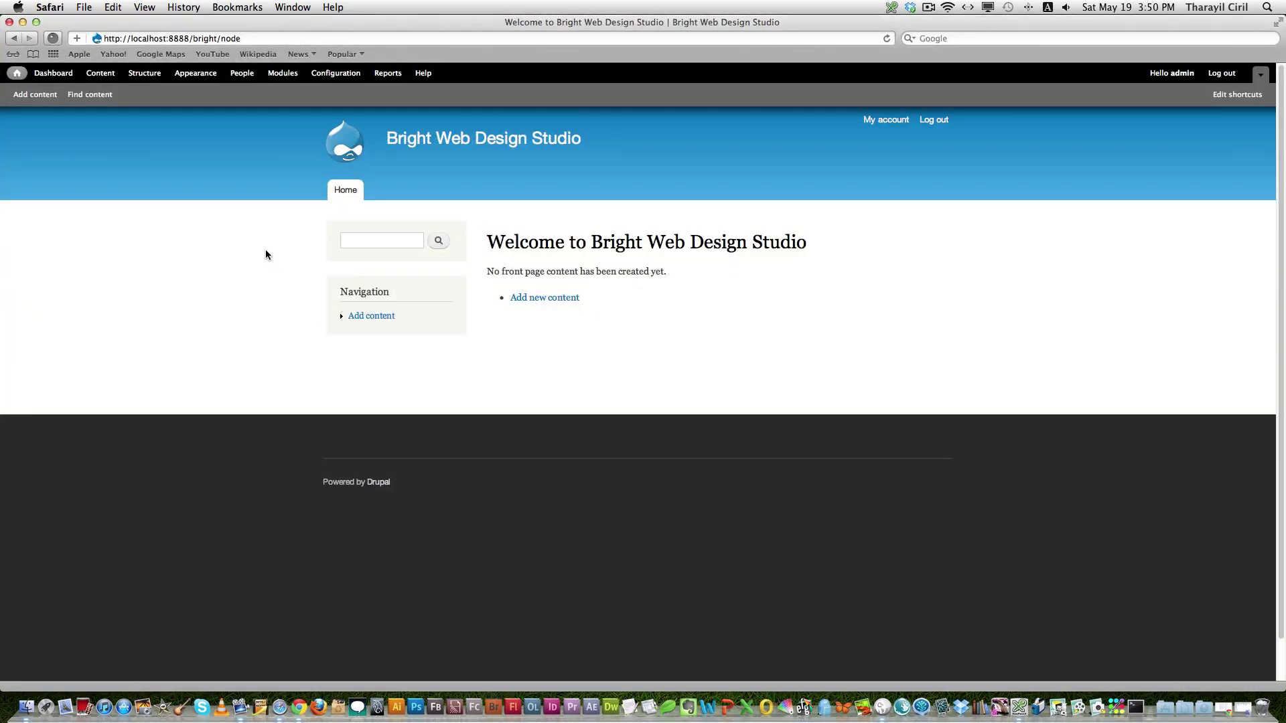
left_click(284, 75)
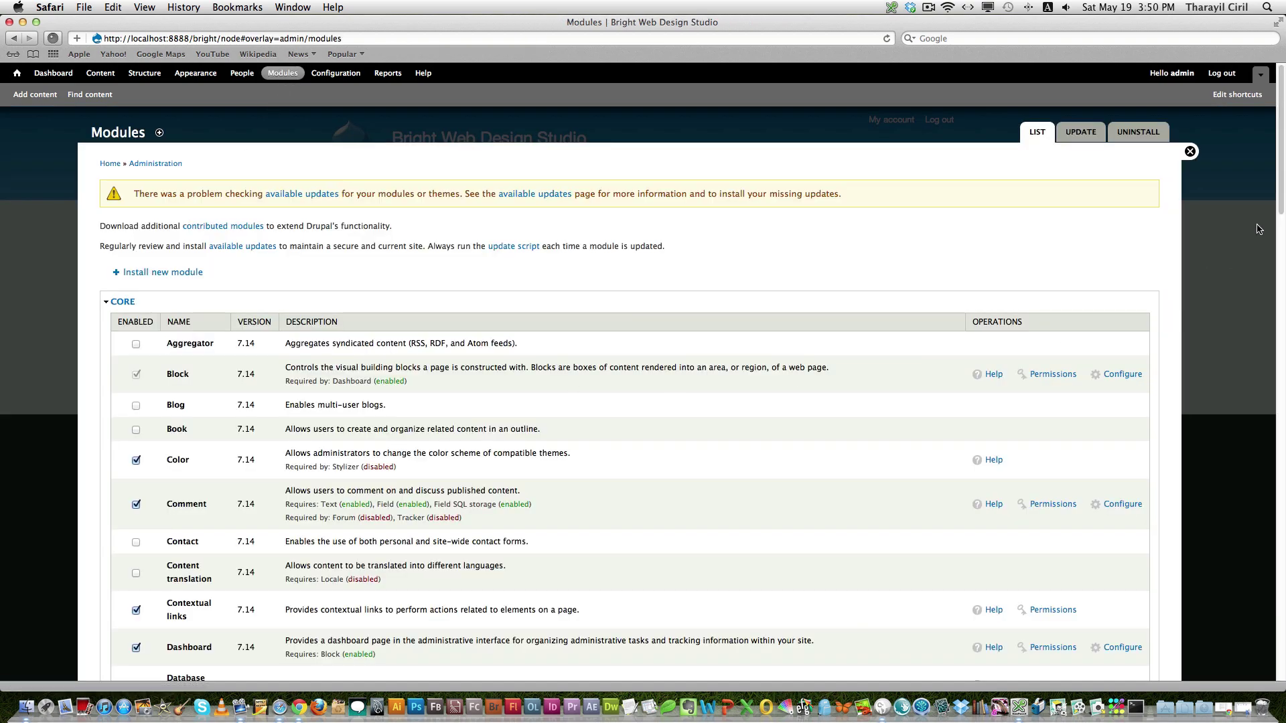
left_click_drag(1279, 213, 1249, 601)
scroll(1249, 600, "down", 5)
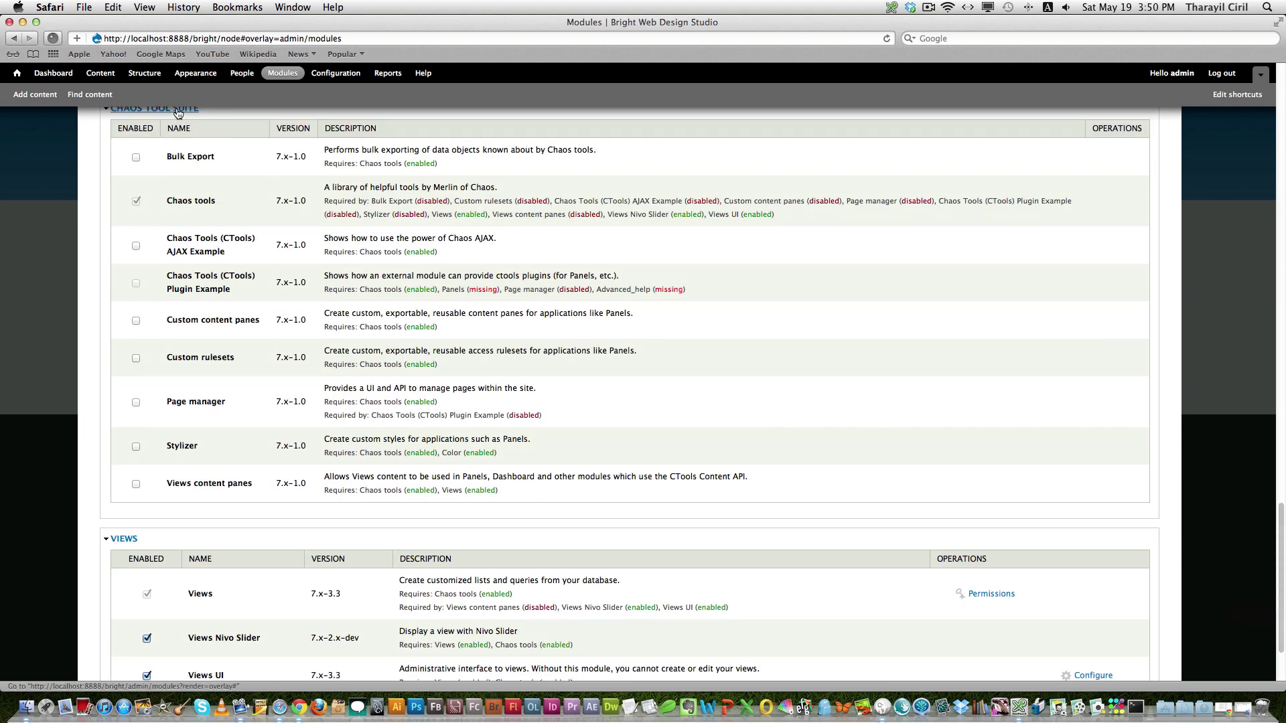
left_click_drag(1278, 519, 1274, 566)
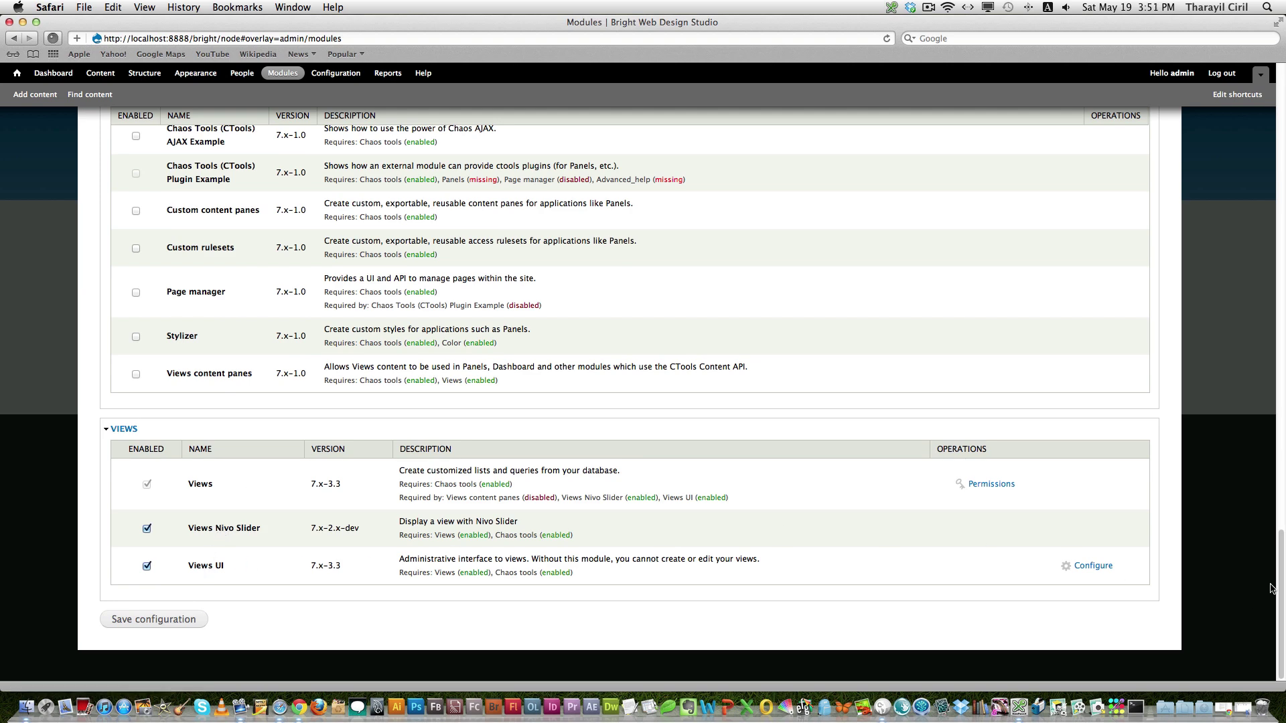
left_click_drag(1279, 529, 1281, 67)
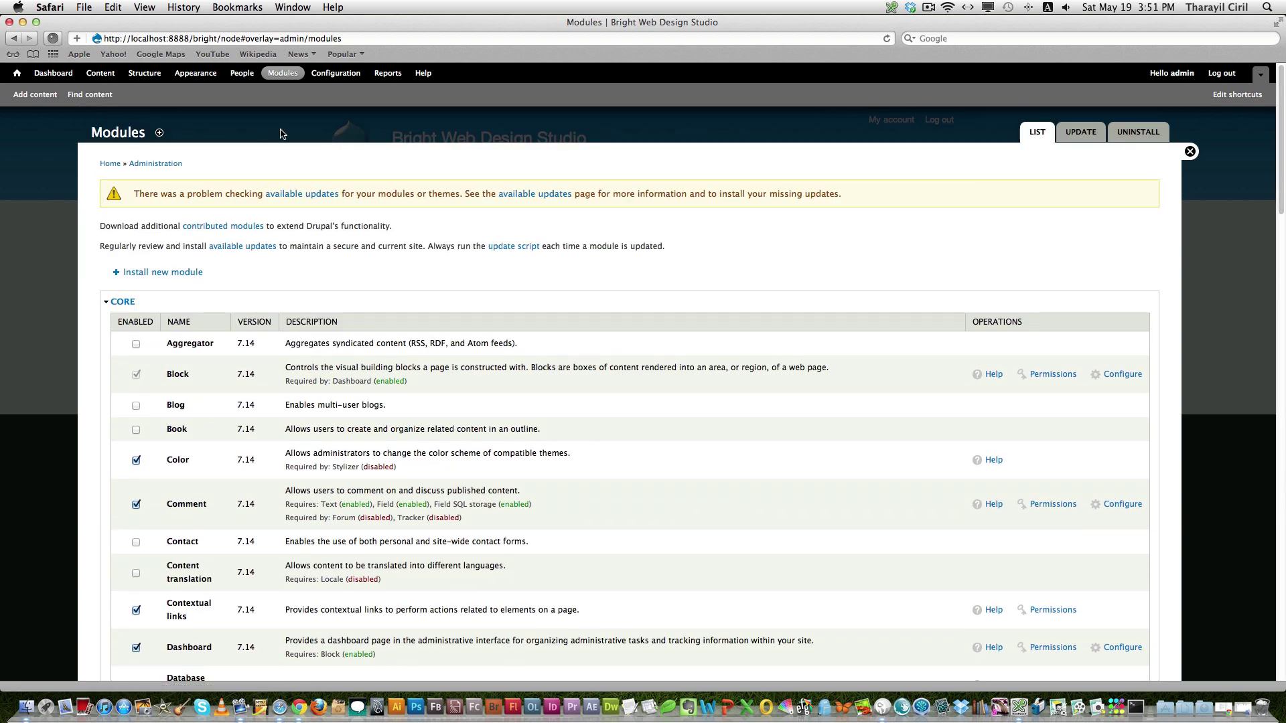
Delete the Nivo Slider row under Structure > Content types and confirm the deletion
left_click(146, 74)
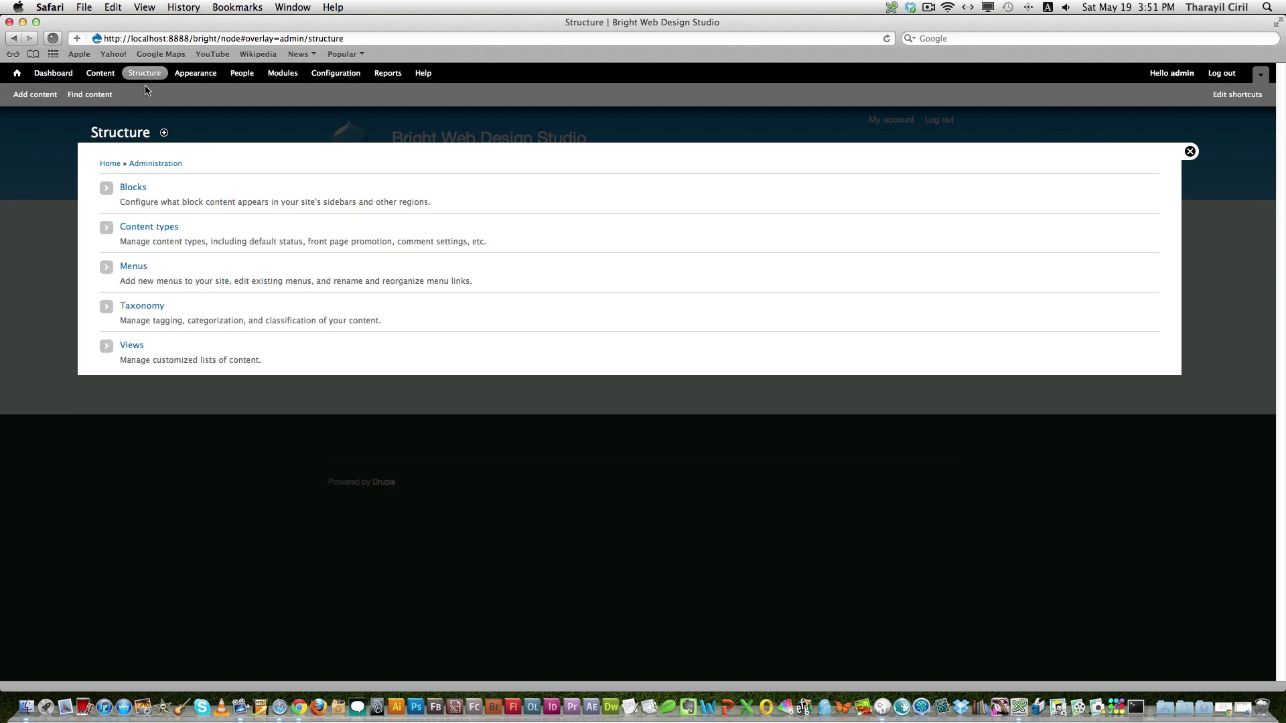
left_click(161, 227)
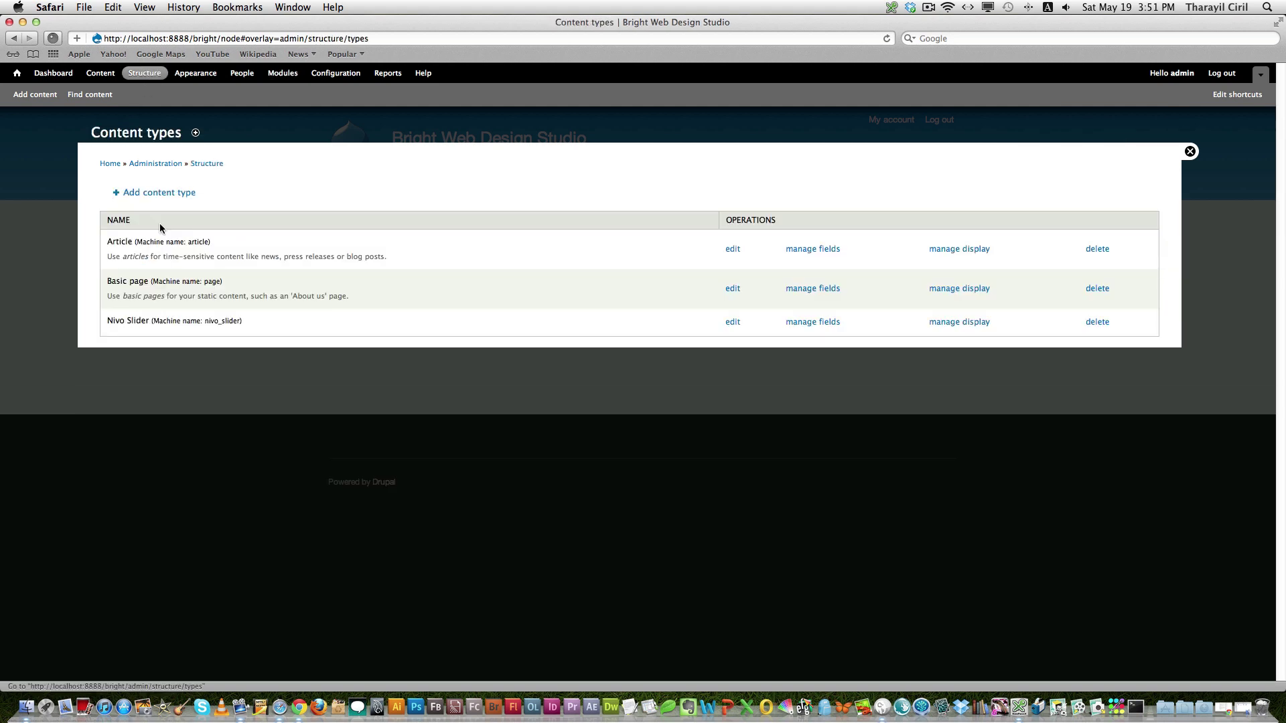
left_click(1097, 322)
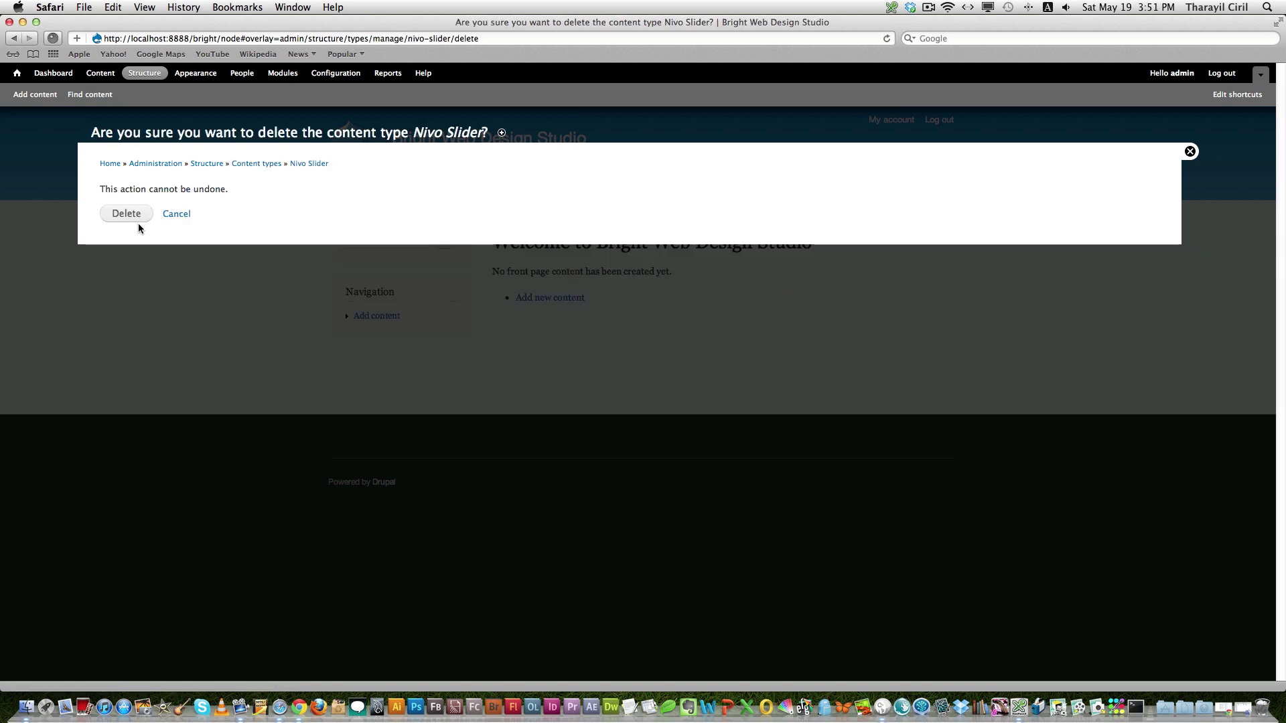
left_click(135, 220)
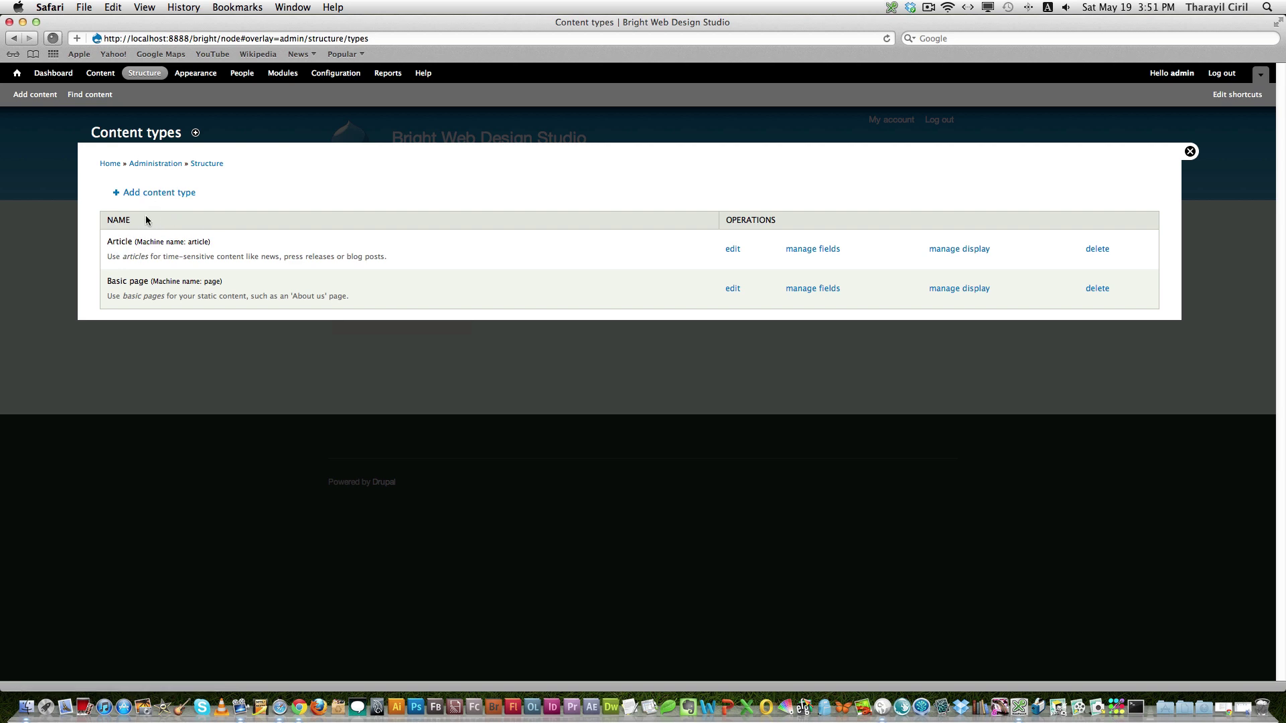
Add a 'Nivo Slider' content type with Published and Promoted to front page unchecked, then save and add fields
left_click(164, 195)
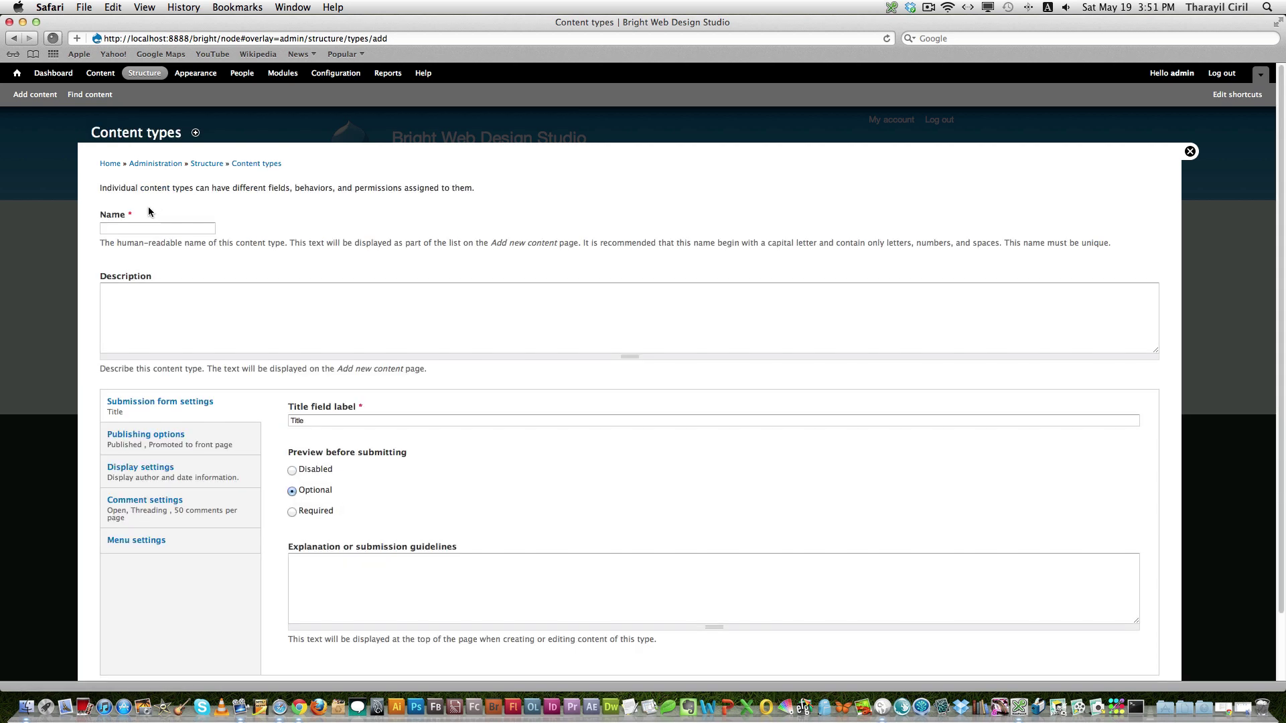
left_click(150, 231)
type("Nivo Slider")
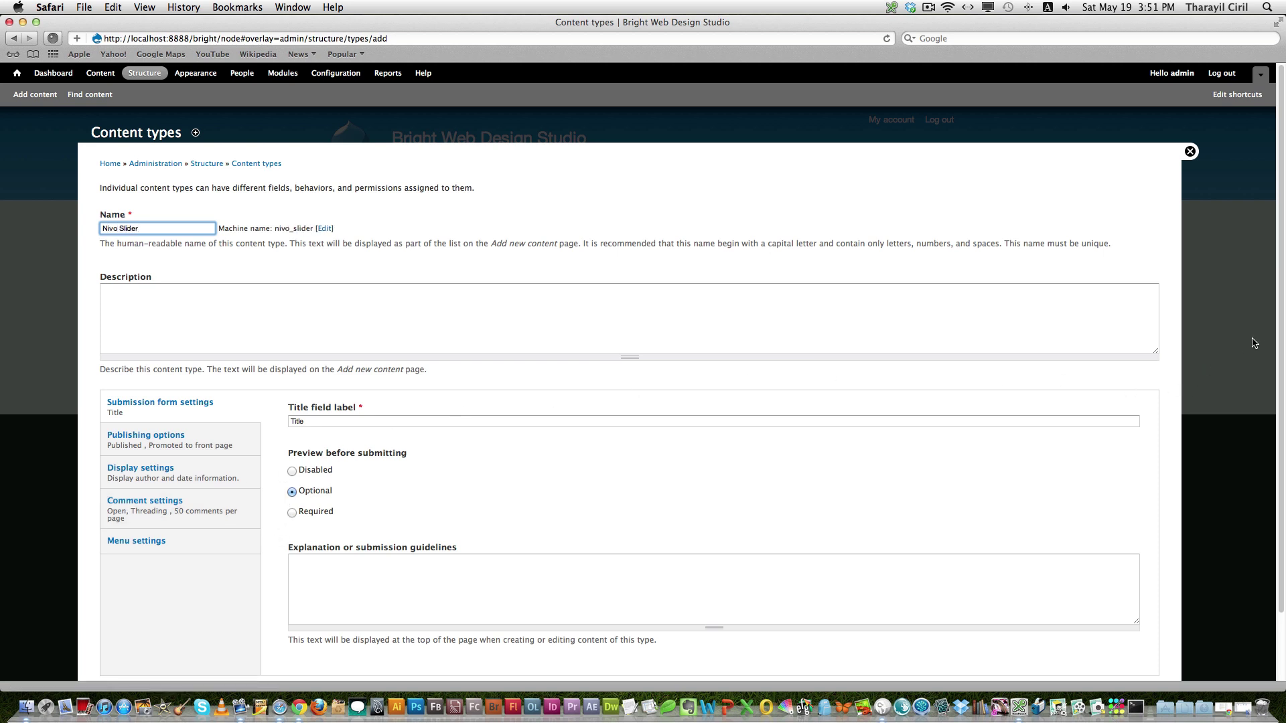
scroll(1253, 449, "down", 3)
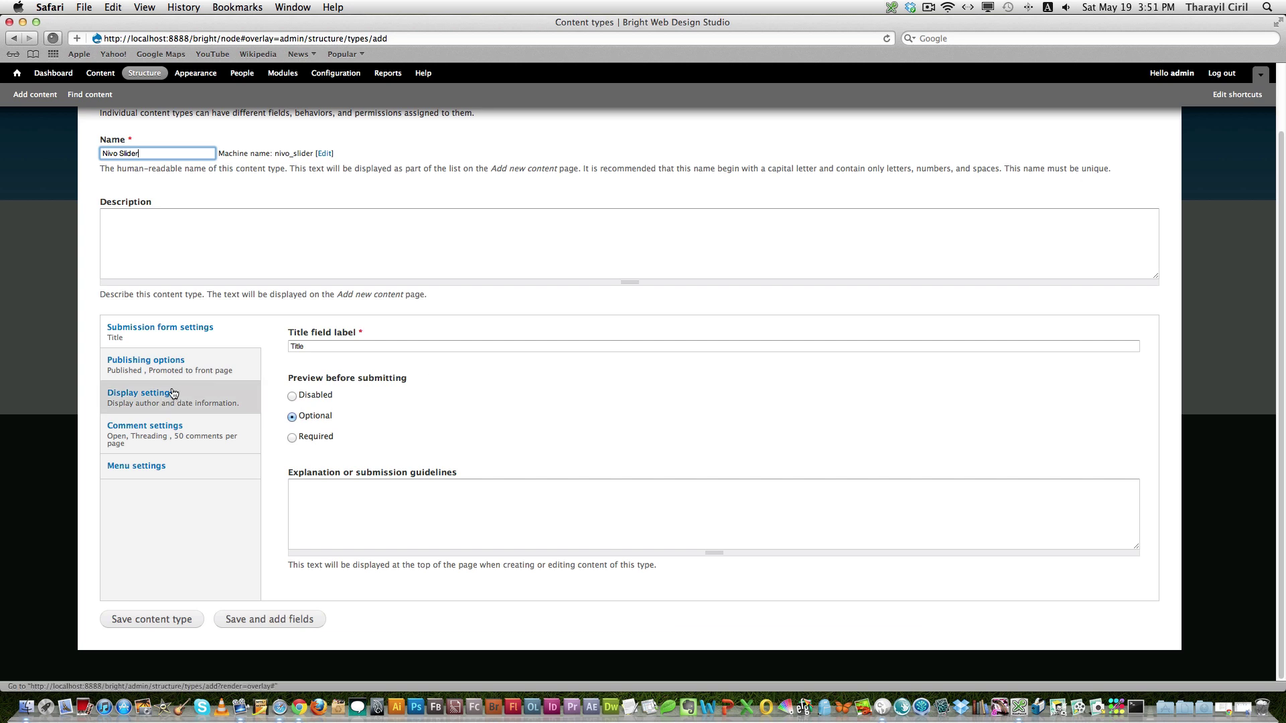
left_click(170, 365)
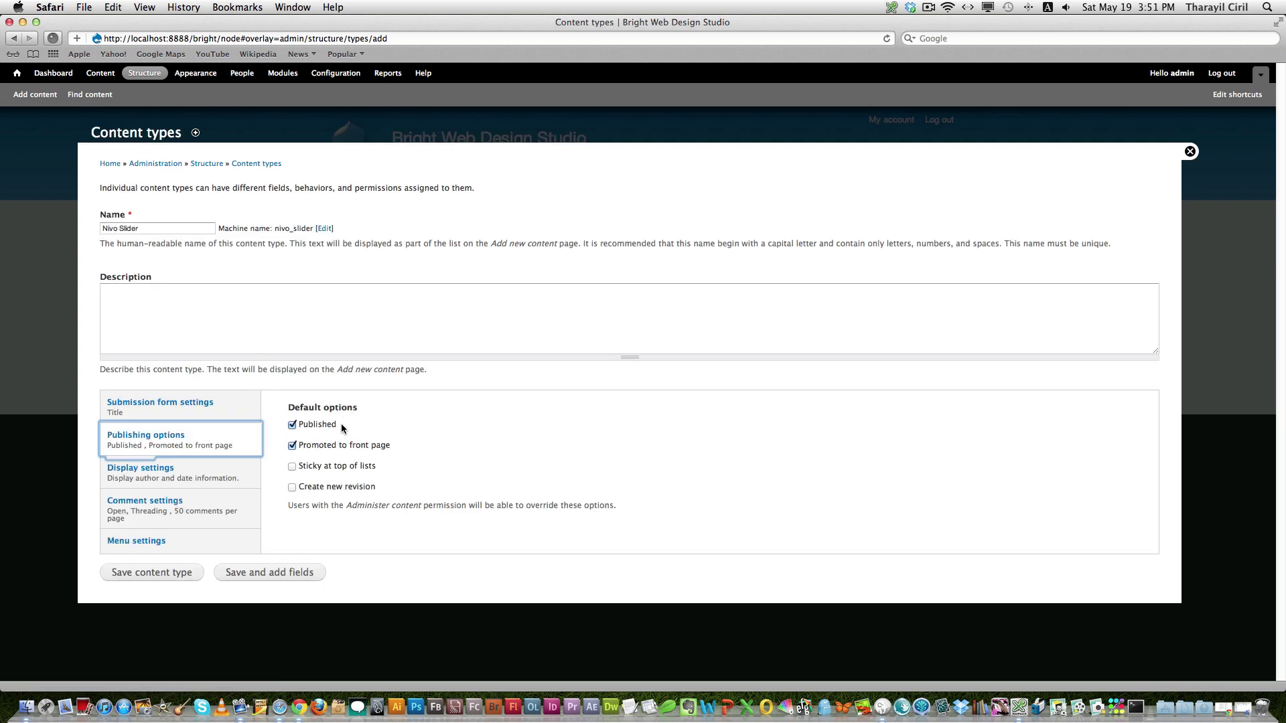
left_click(348, 425)
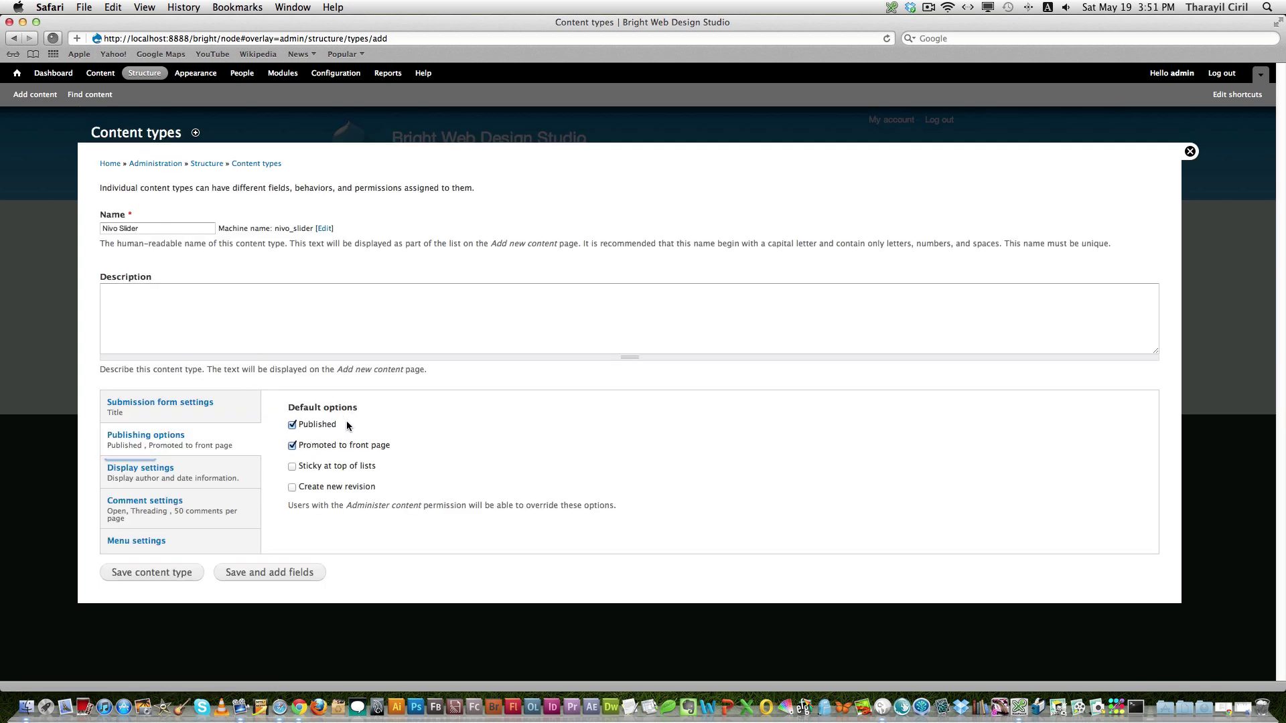
left_click(292, 425)
left_click(292, 446)
left_click(274, 576)
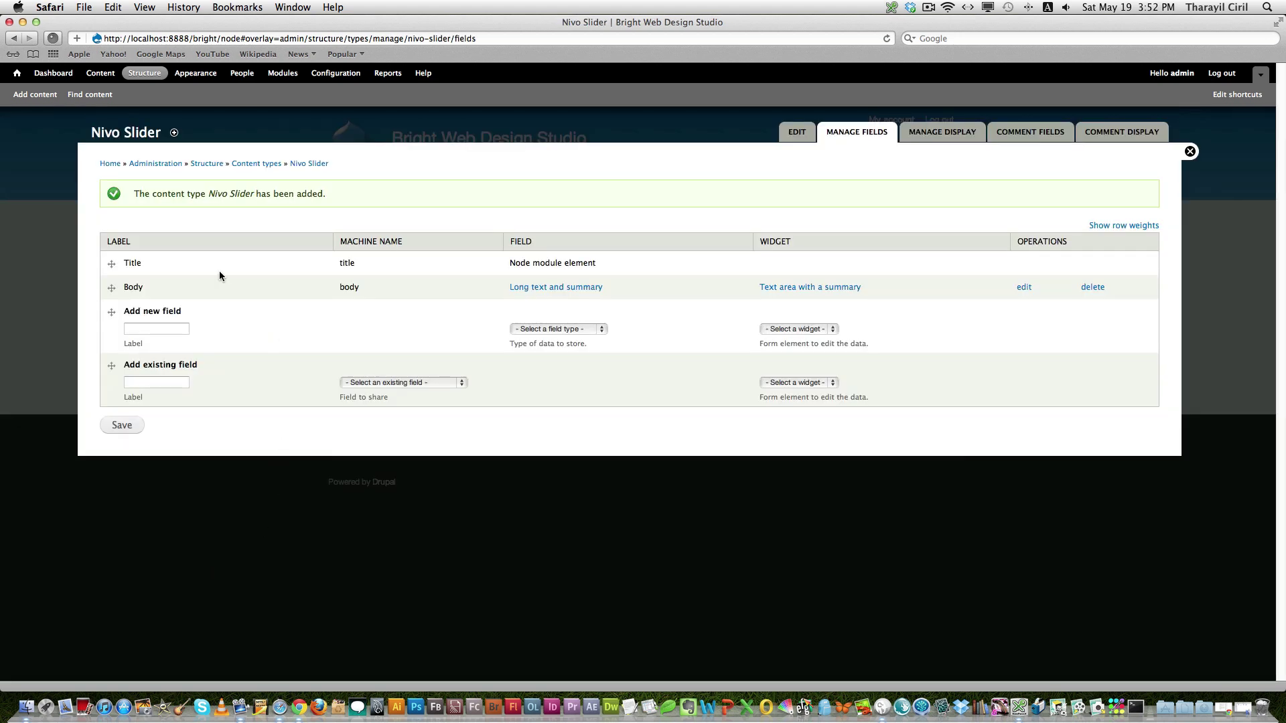
Add a new Image-type field labelled 'Nivo Slider Image' and save it
left_click(165, 328)
type("Imag")
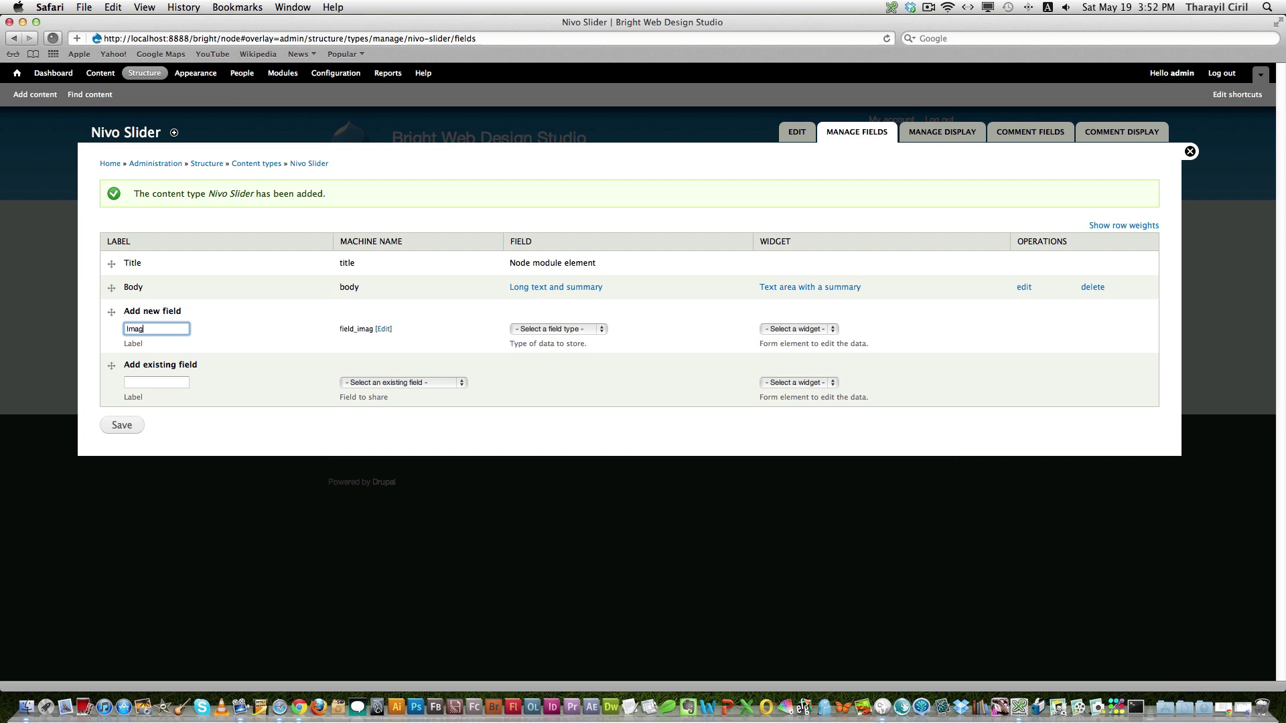
type("e")
left_click_drag(147, 329, 89, 326)
type("Nivo Slider Image")
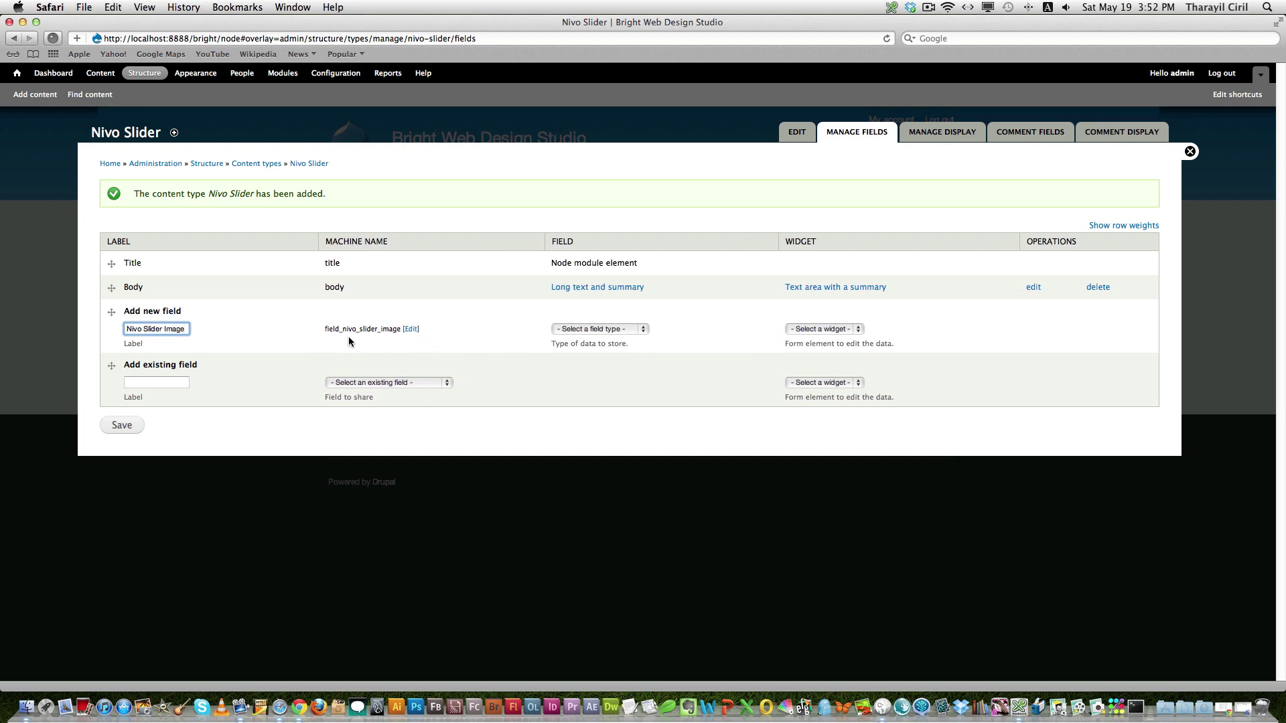
left_click(595, 332)
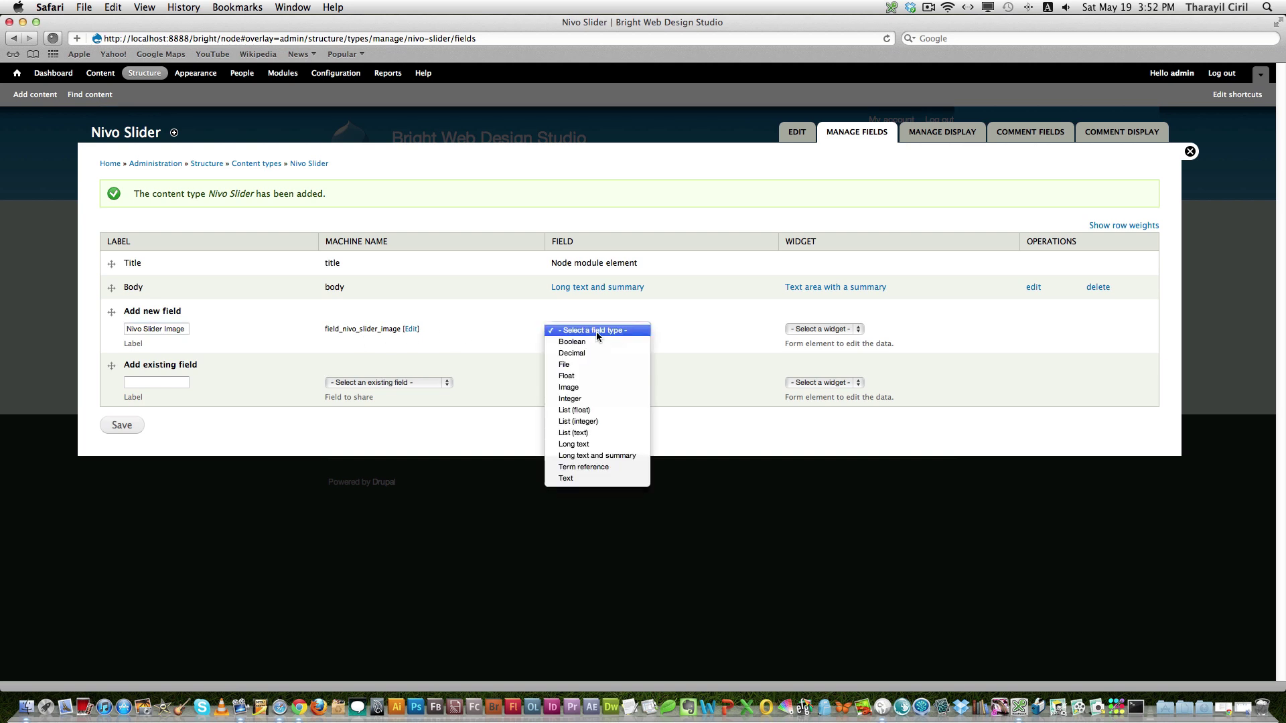
left_click(589, 386)
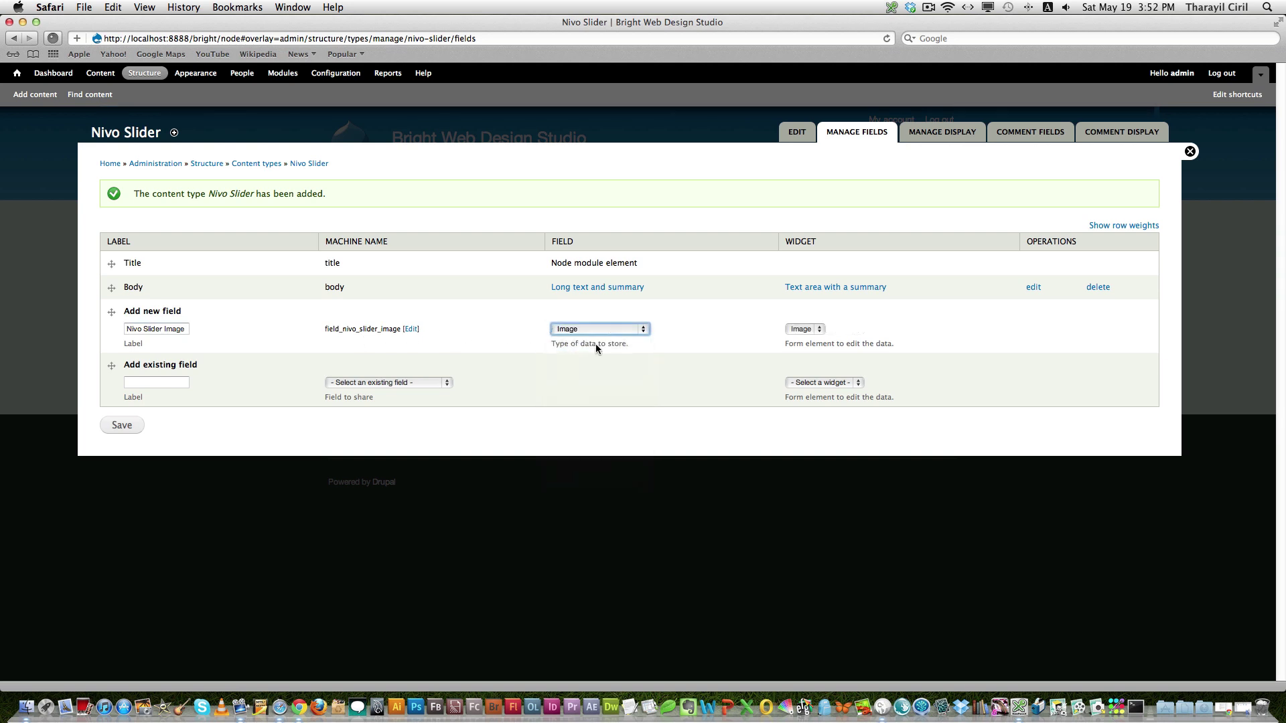
left_click(129, 427)
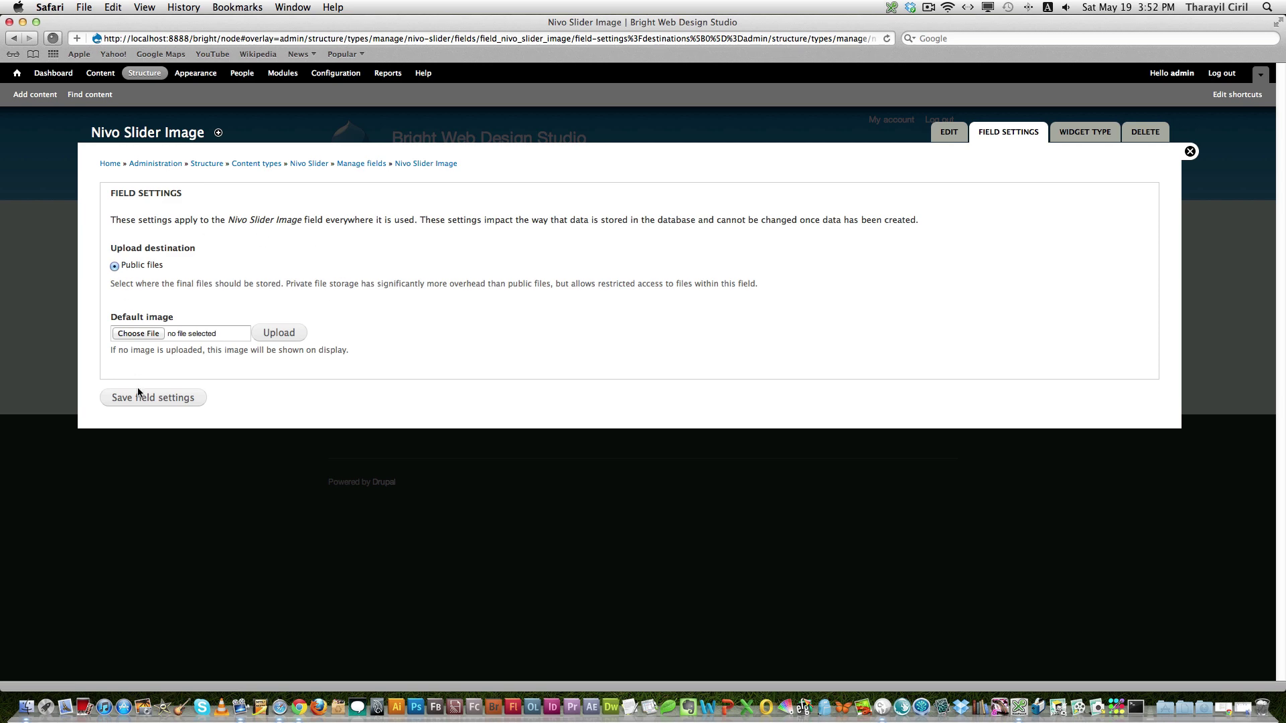
Save the image field's storage settings and clear the partly entered file directory
left_click(137, 398)
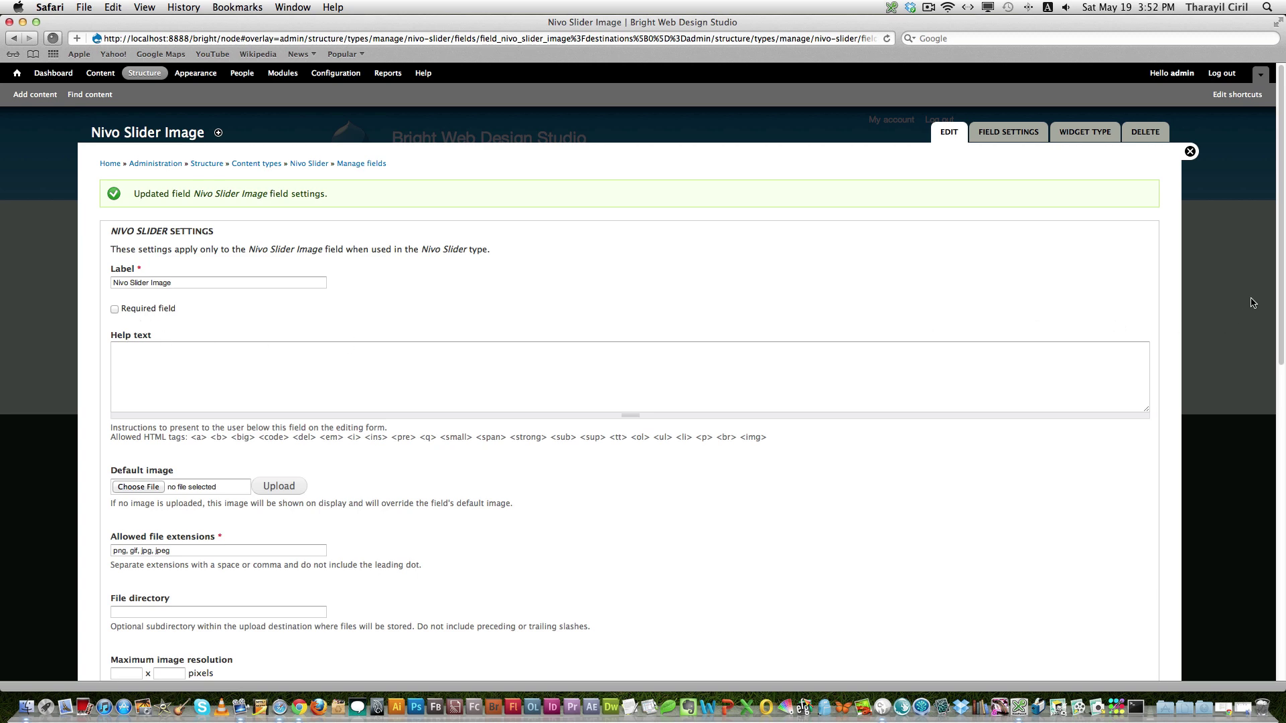
scroll(1254, 302, "down", 10)
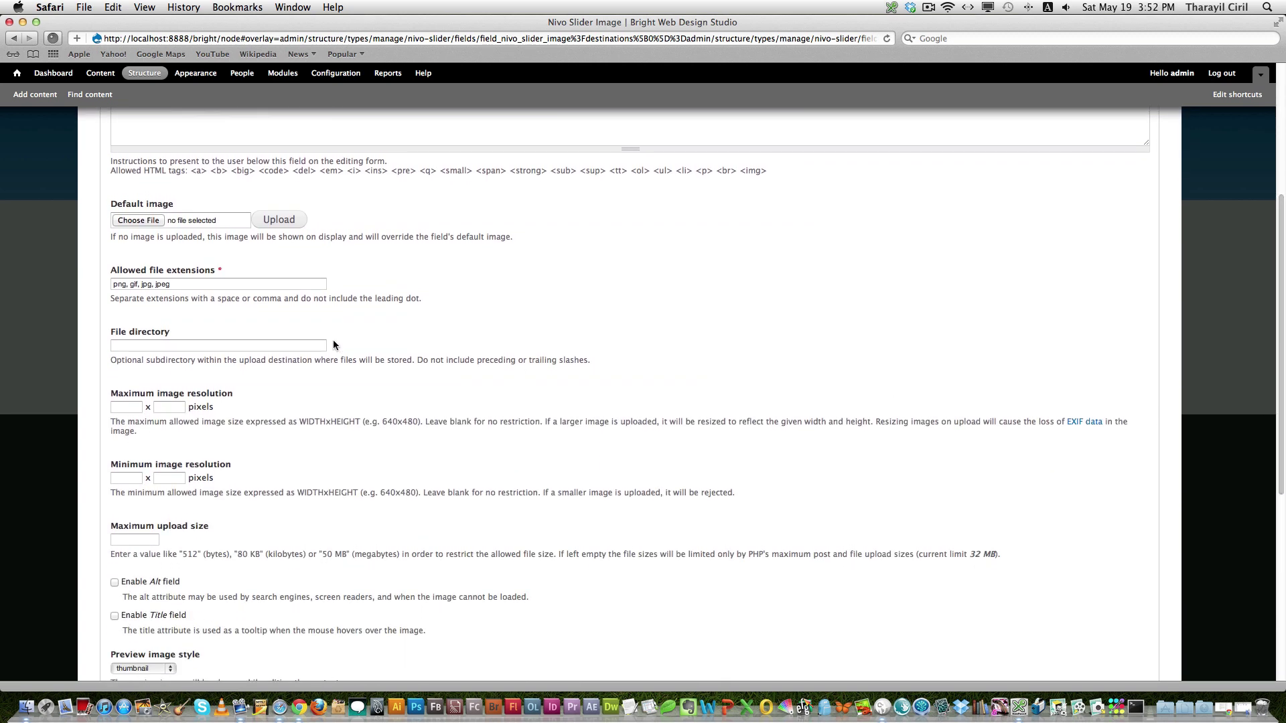
left_click(201, 344)
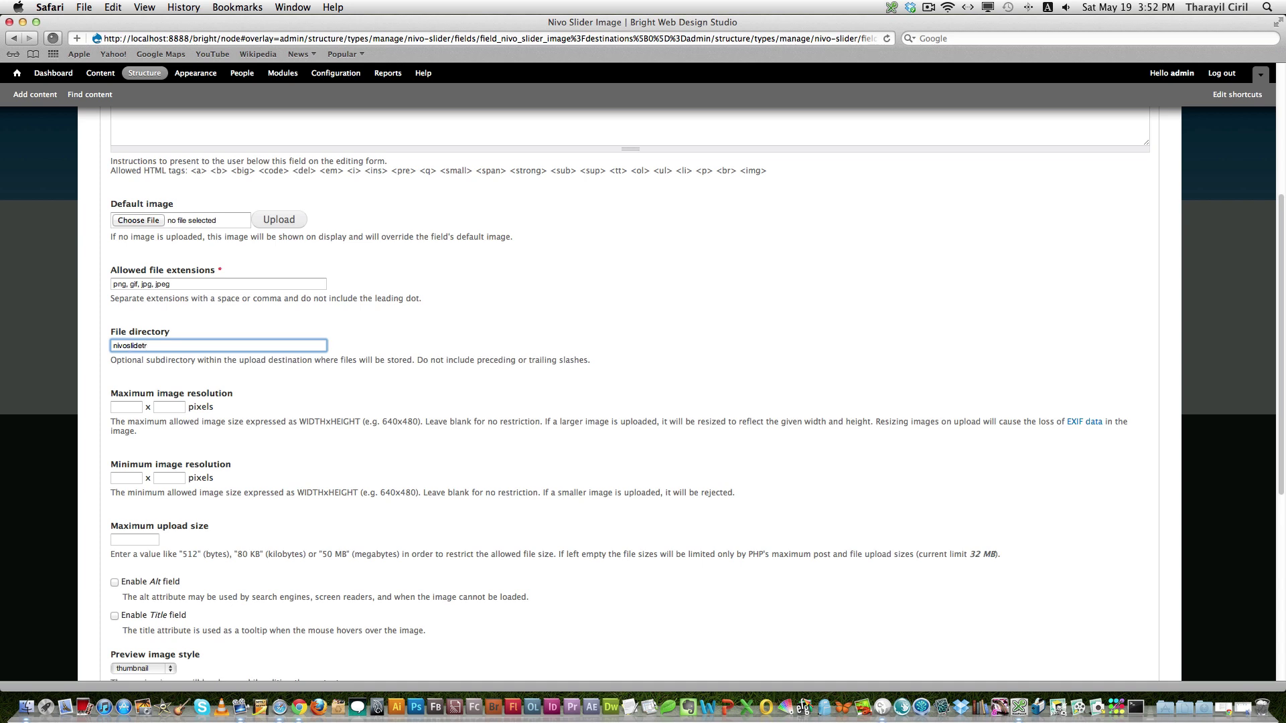
key("alt+BackSpace")
Tick Enable Alt field and Enable Title field for Nivo Slider Image
scroll(1273, 392, "down", 3)
scroll(1272, 392, "down", 2)
scroll(1261, 408, "down", 8)
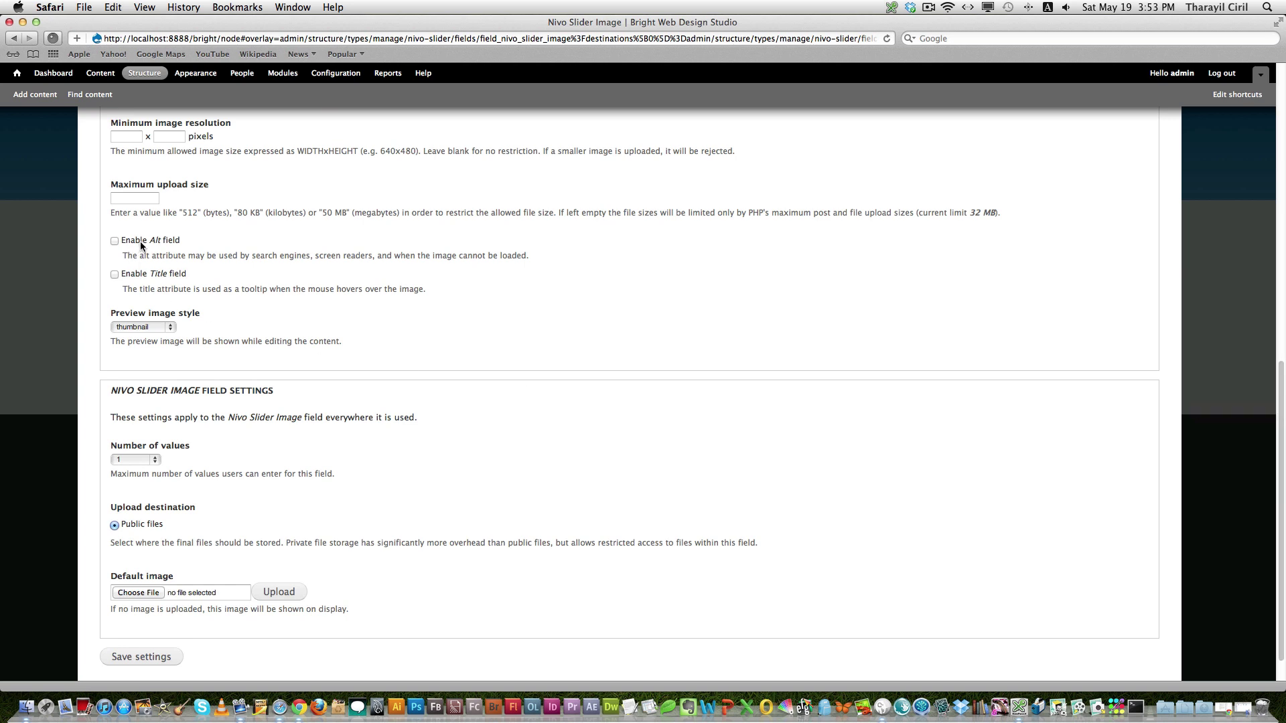
left_click(141, 243)
left_click(151, 272)
Save the image field settings, then move Nivo Slider Image above Body in Manage fields and save
left_click(161, 656)
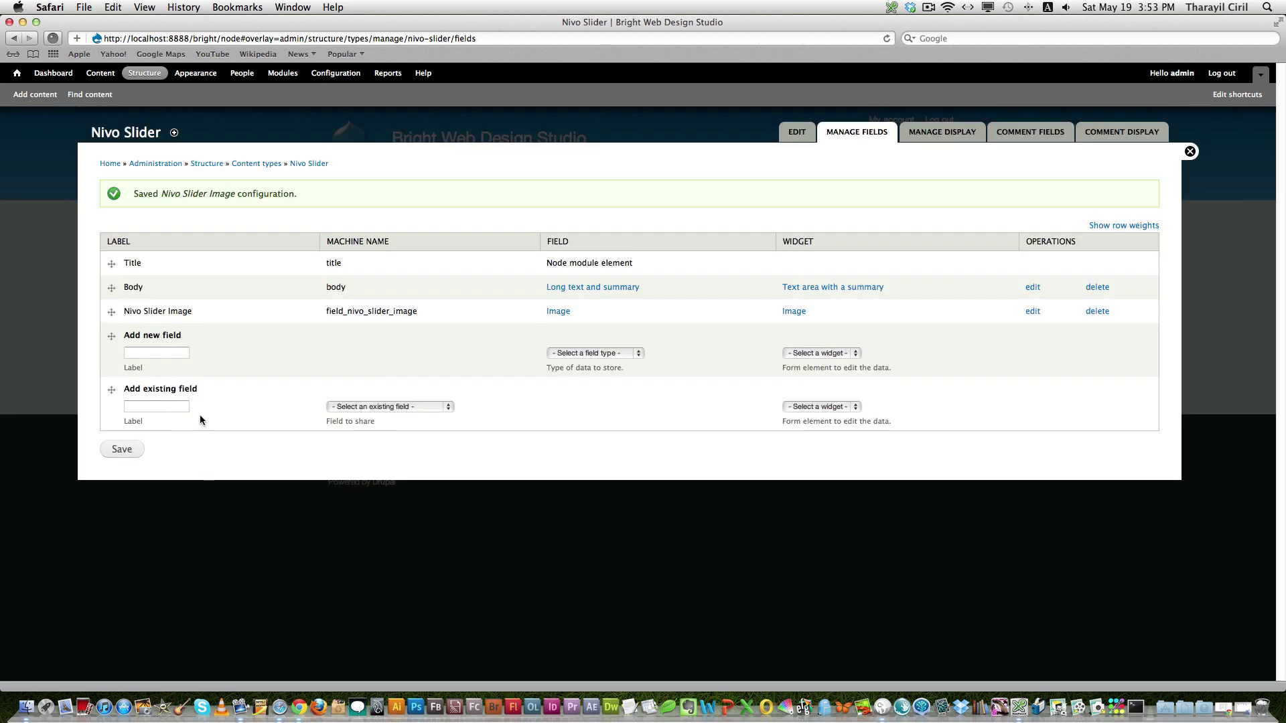
left_click_drag(111, 311, 111, 296)
left_click(122, 485)
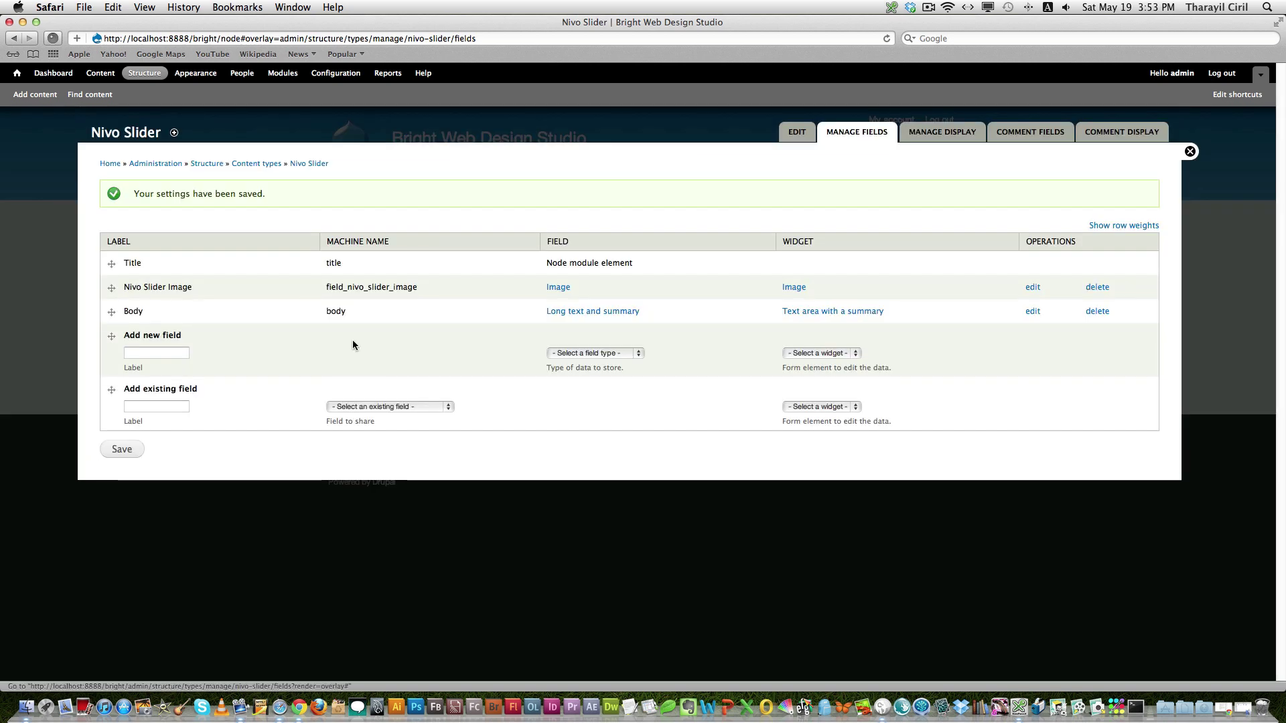
In Manage display, move Nivo Slider Image above Body and save the display order
left_click(944, 136)
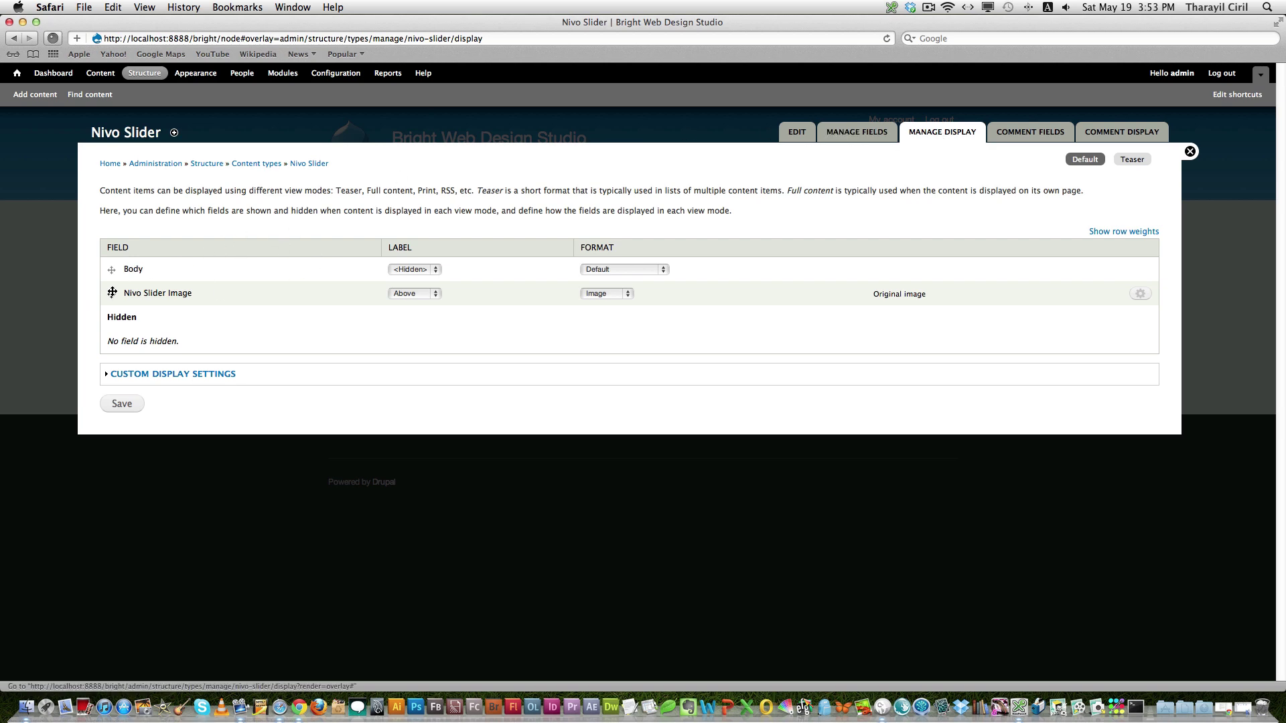
left_click_drag(111, 294, 111, 267)
left_click(130, 441)
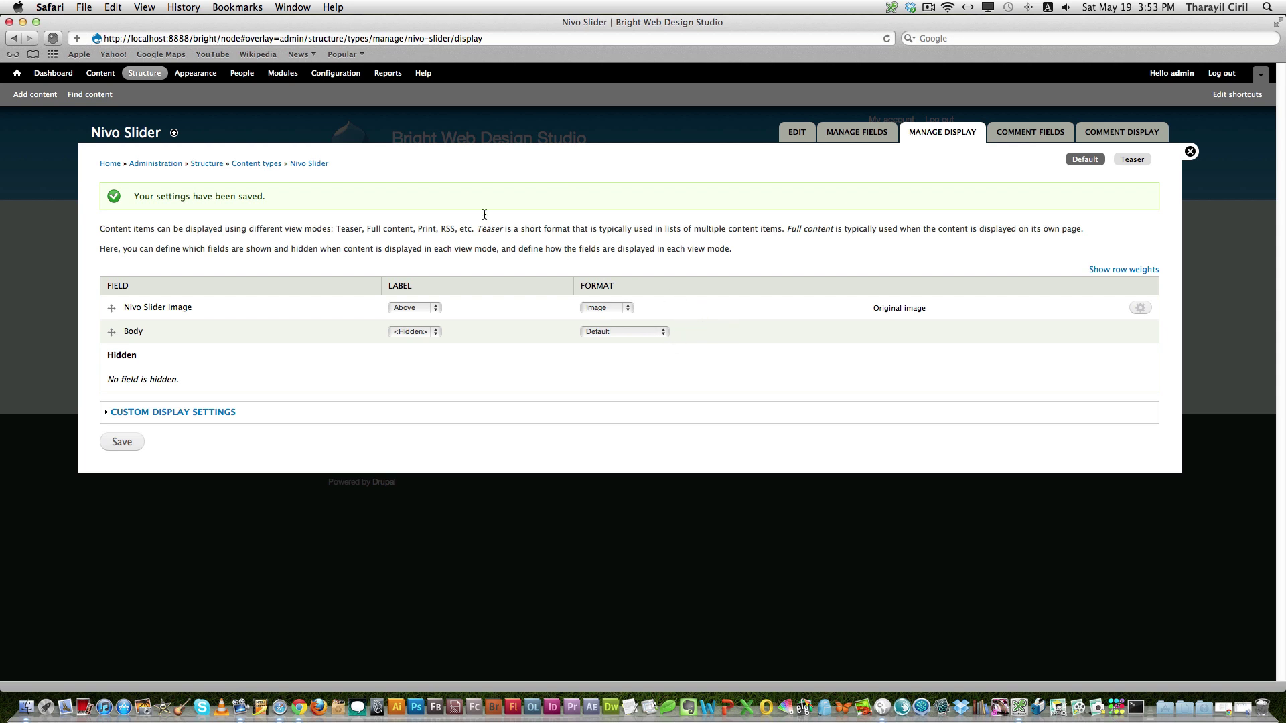
Open the Configuration page in a new tab and go to Image styles
right_click(332, 73)
left_click(375, 78)
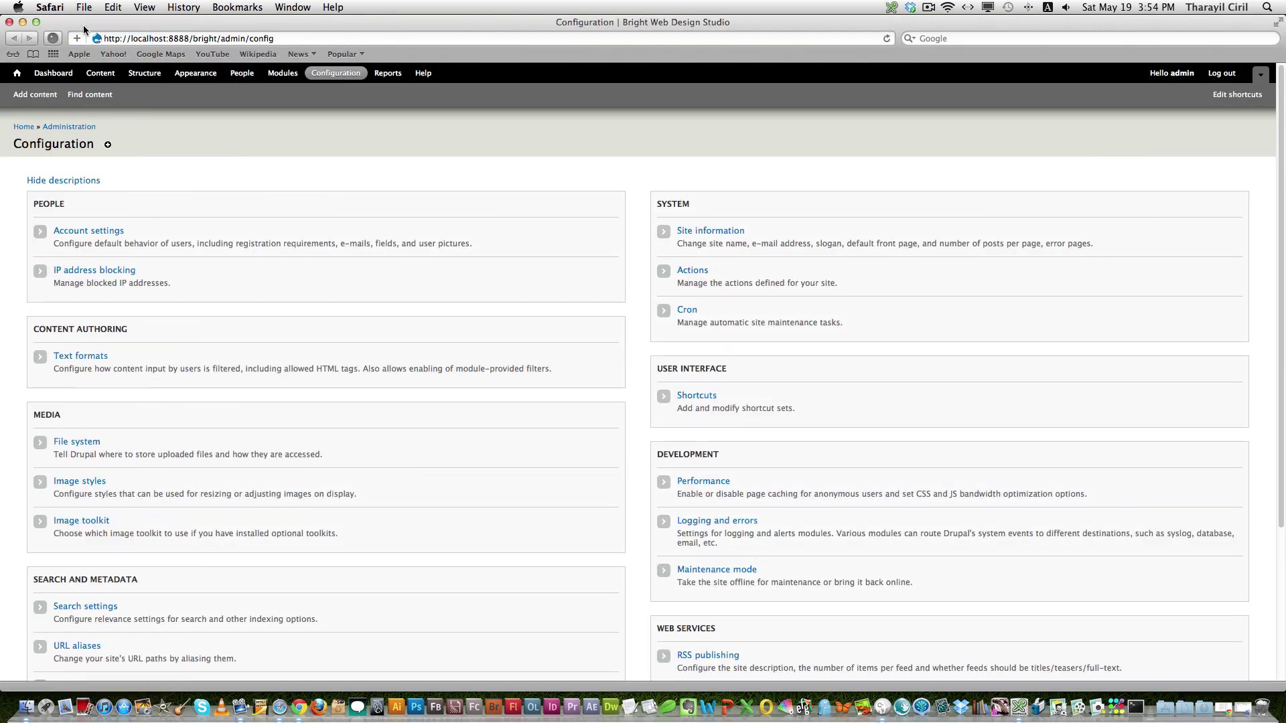
left_click(15, 37)
right_click(330, 72)
left_click(390, 87)
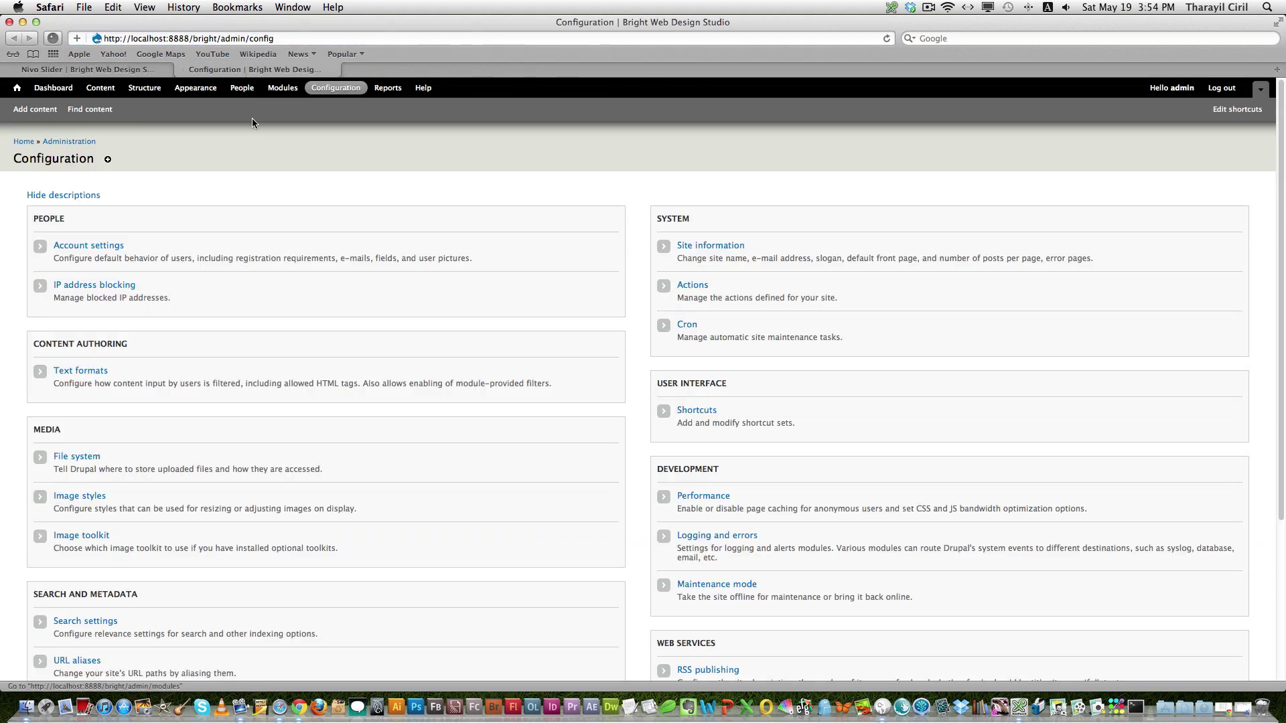
left_click(86, 497)
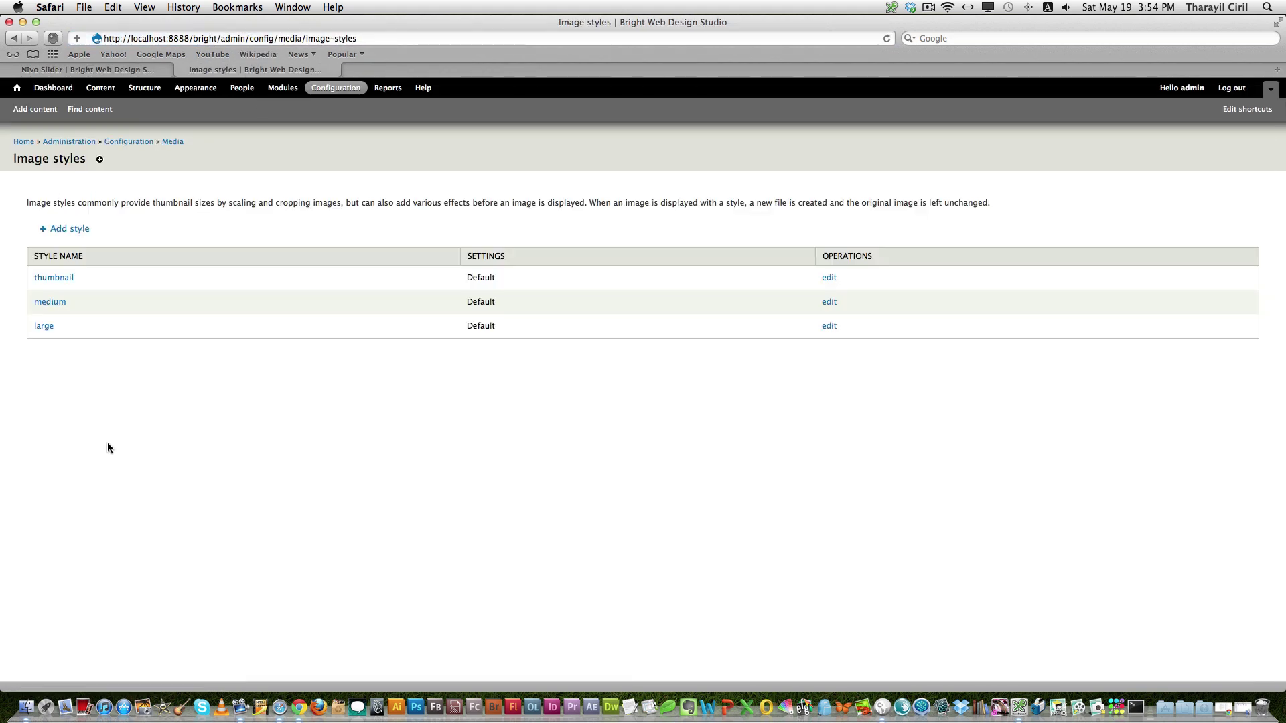
Create a new image style named nivo_slider
left_click(77, 230)
left_click(111, 215)
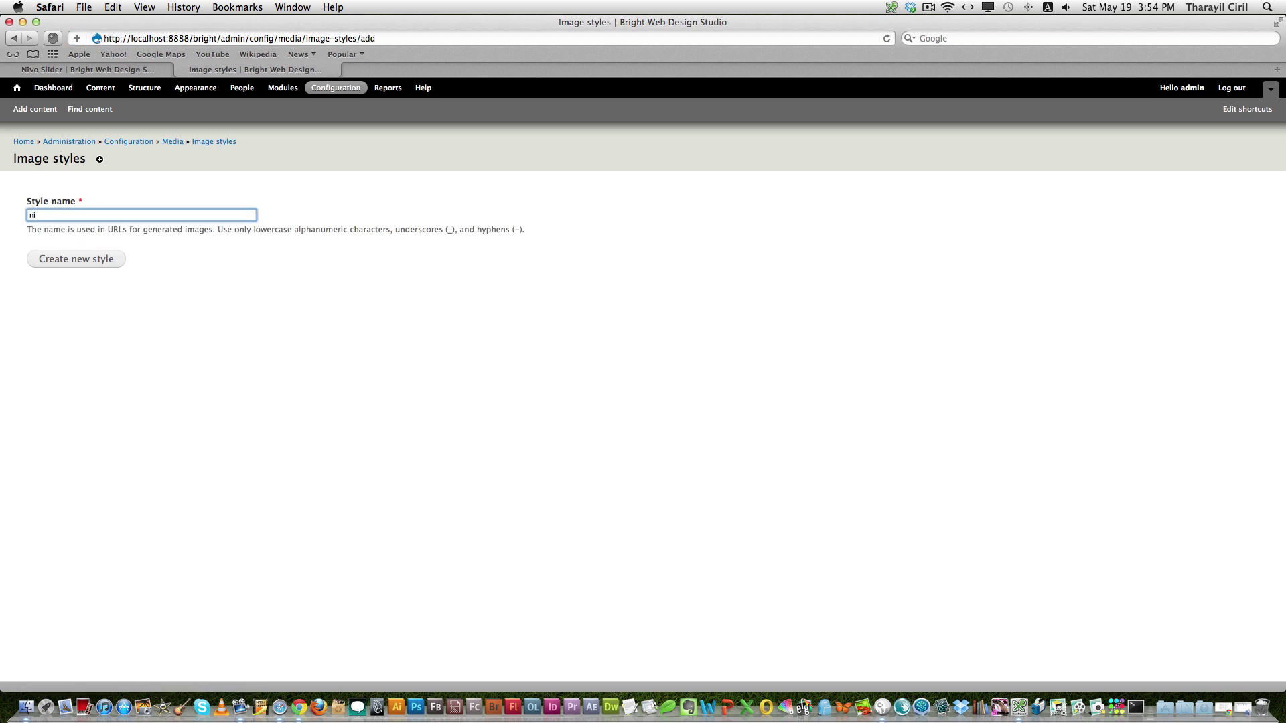
type("nivoslide")
type("_")
left_click(102, 262)
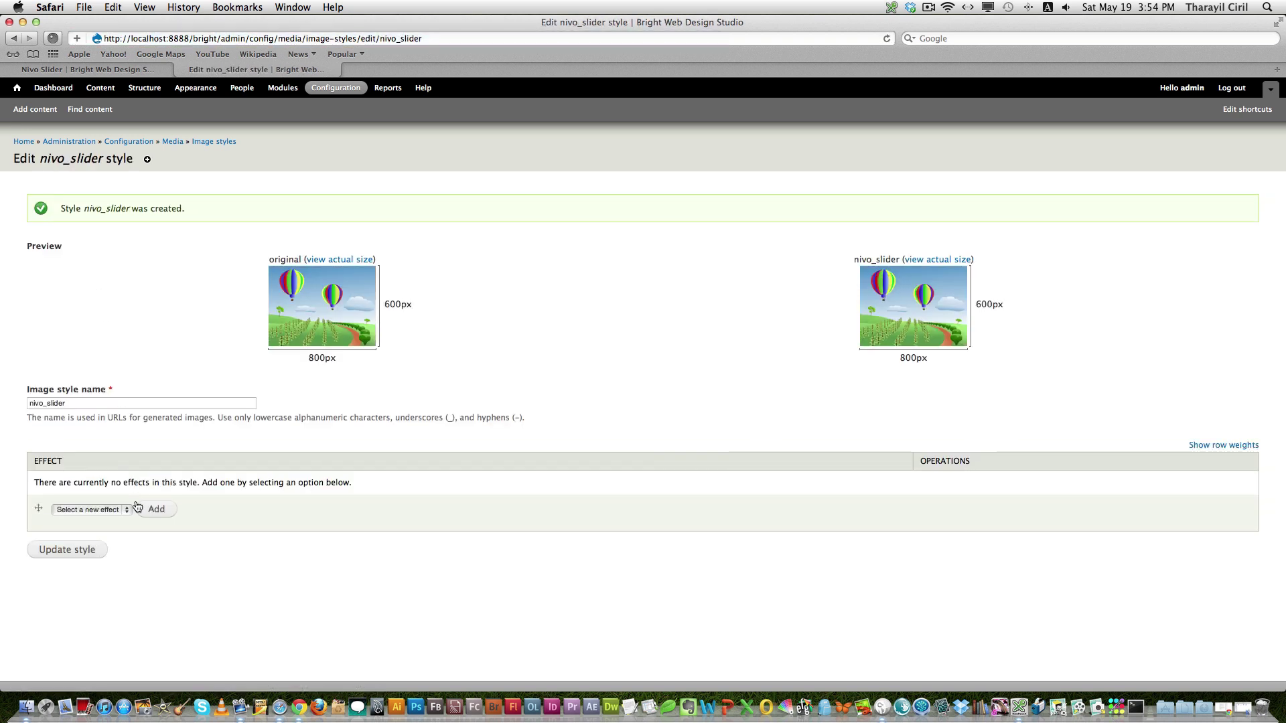
Add a Scale and crop effect of 960 × 300 to the nivo_slider style
left_click(119, 509)
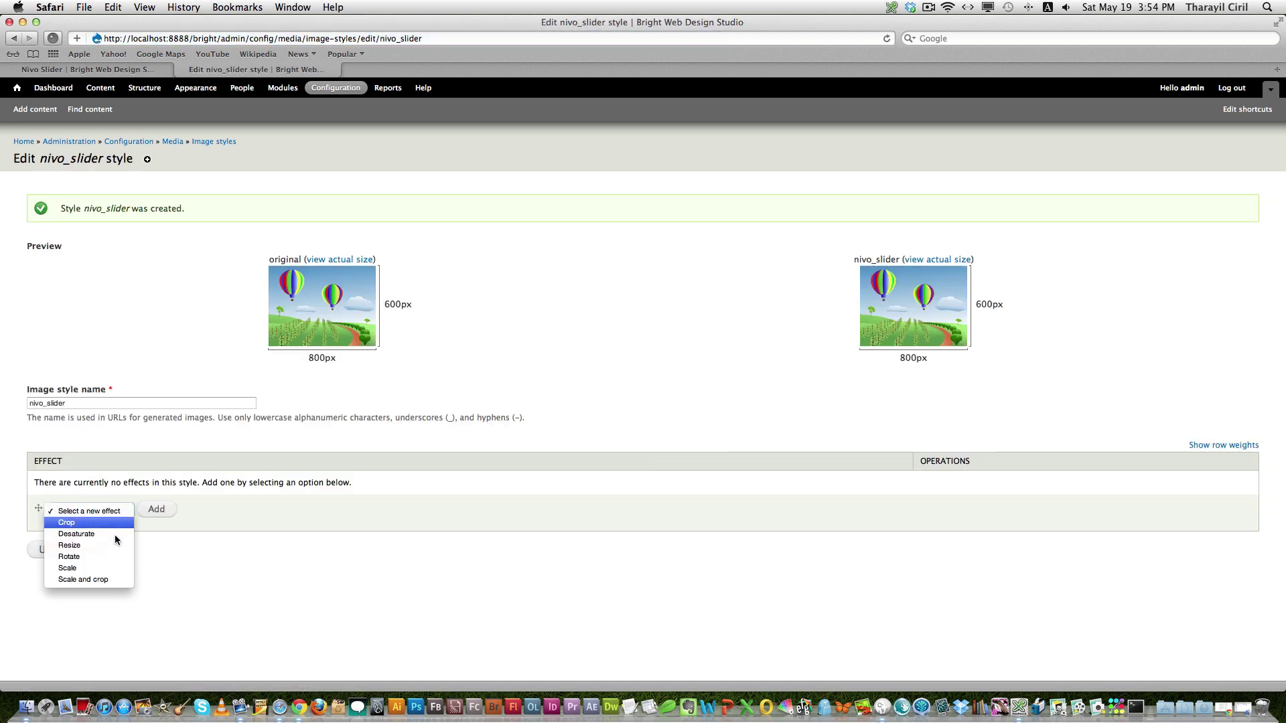
left_click(114, 581)
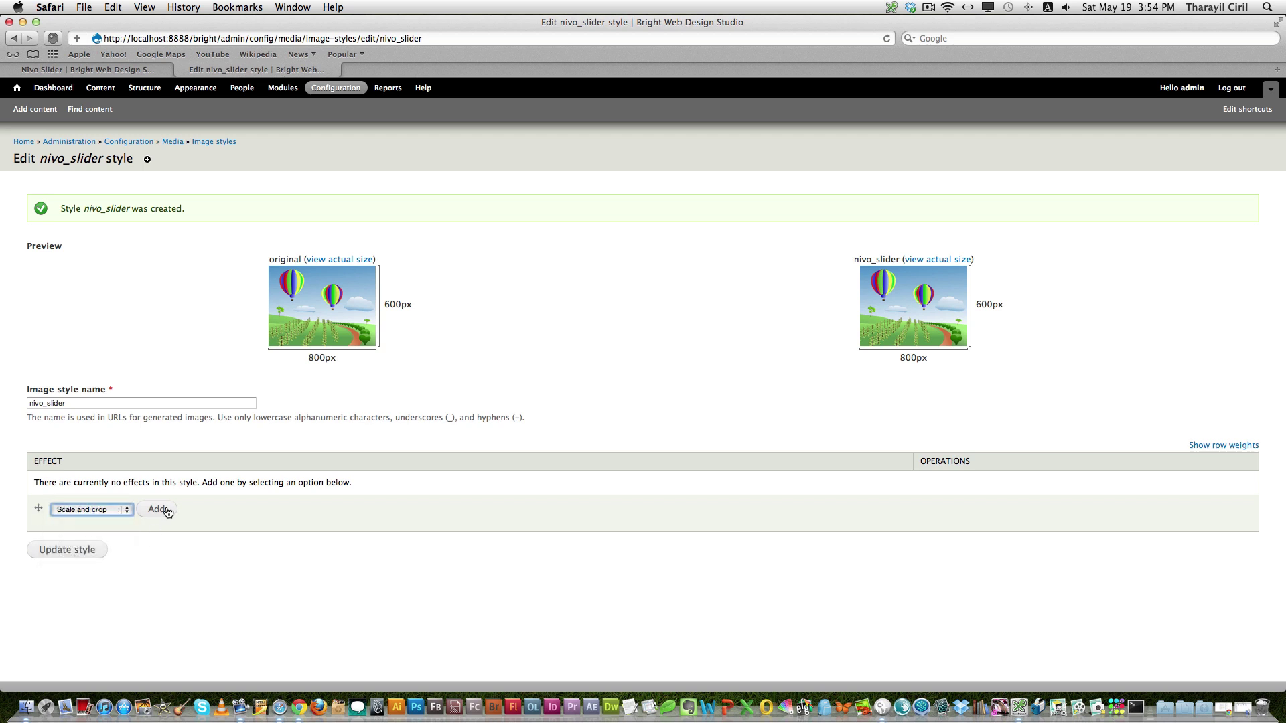
left_click(164, 509)
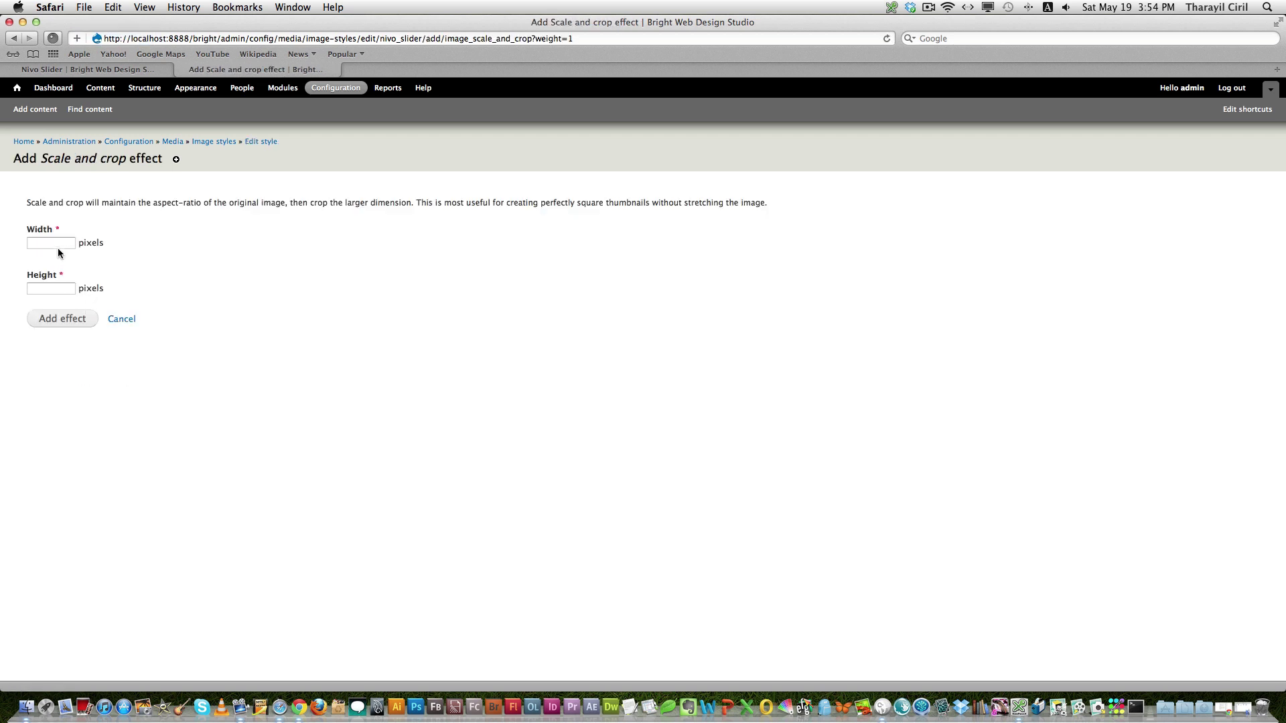
left_click(53, 244)
key("Tab")
type("300")
left_click(59, 319)
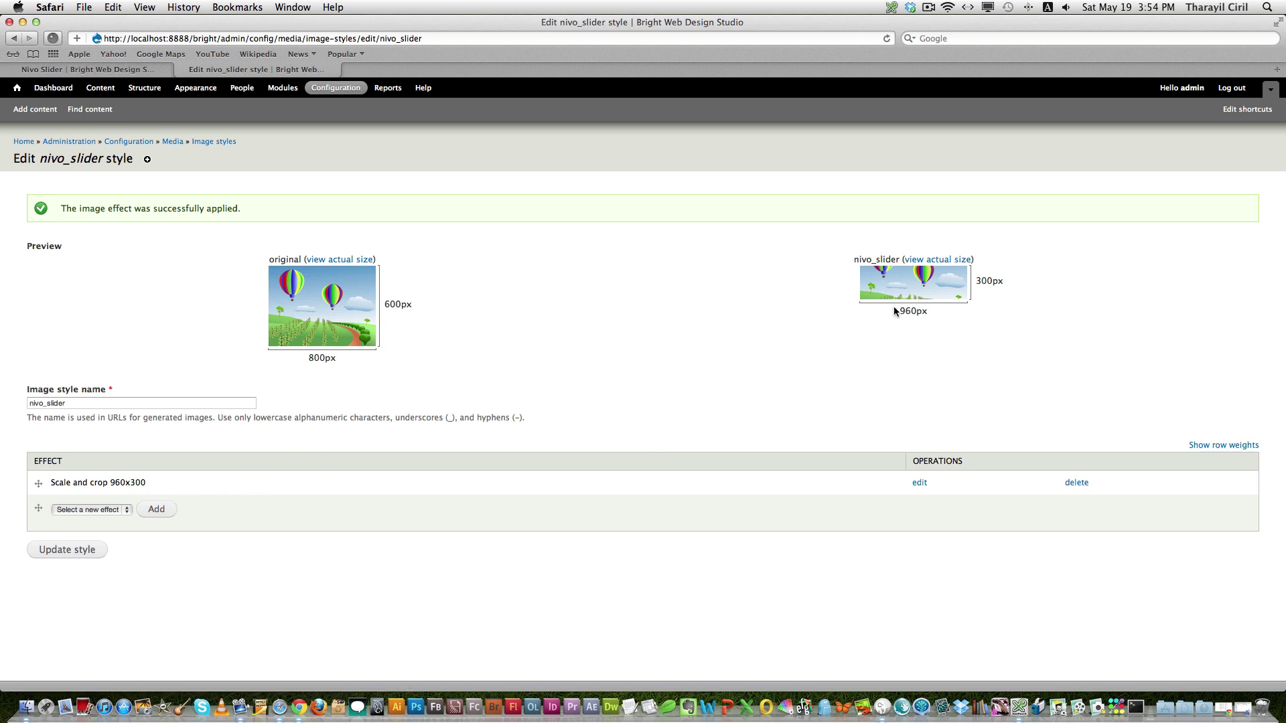
Reload the Nivo Slider display page and set Nivo Slider Image to the nivo_slider style, unlinked, then save
left_click(81, 70)
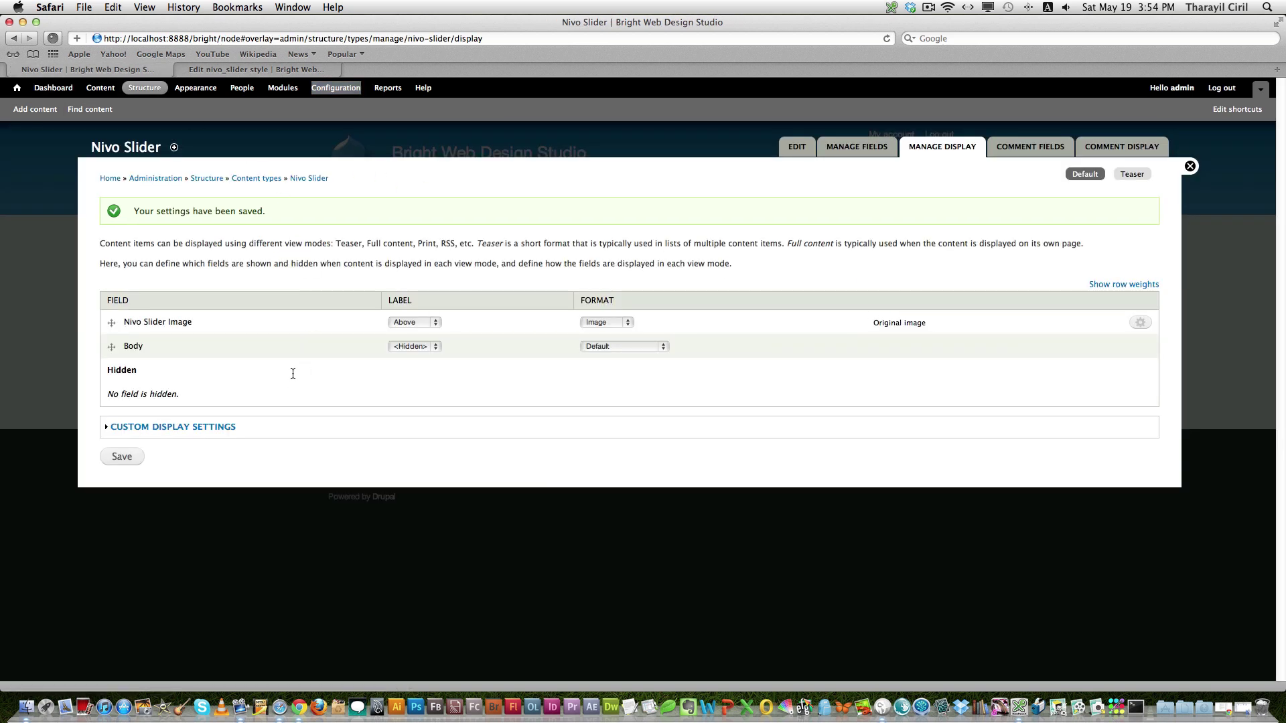
key("super+r")
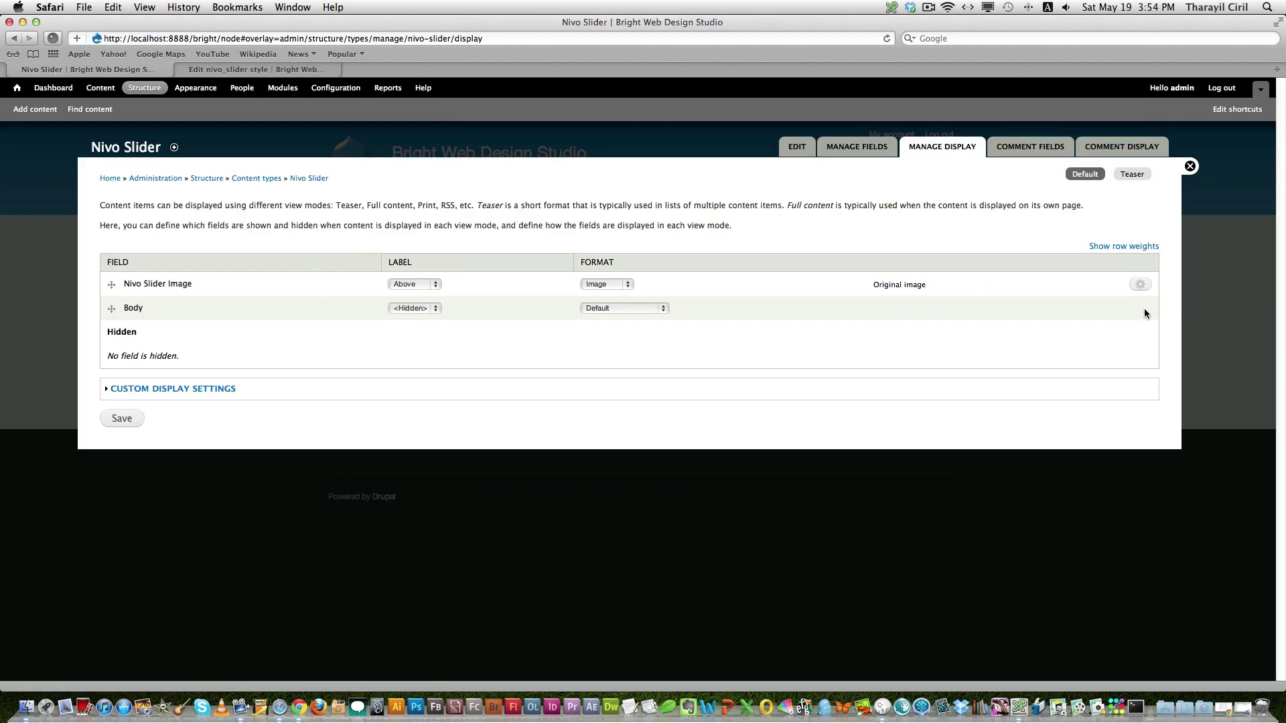
left_click(1140, 285)
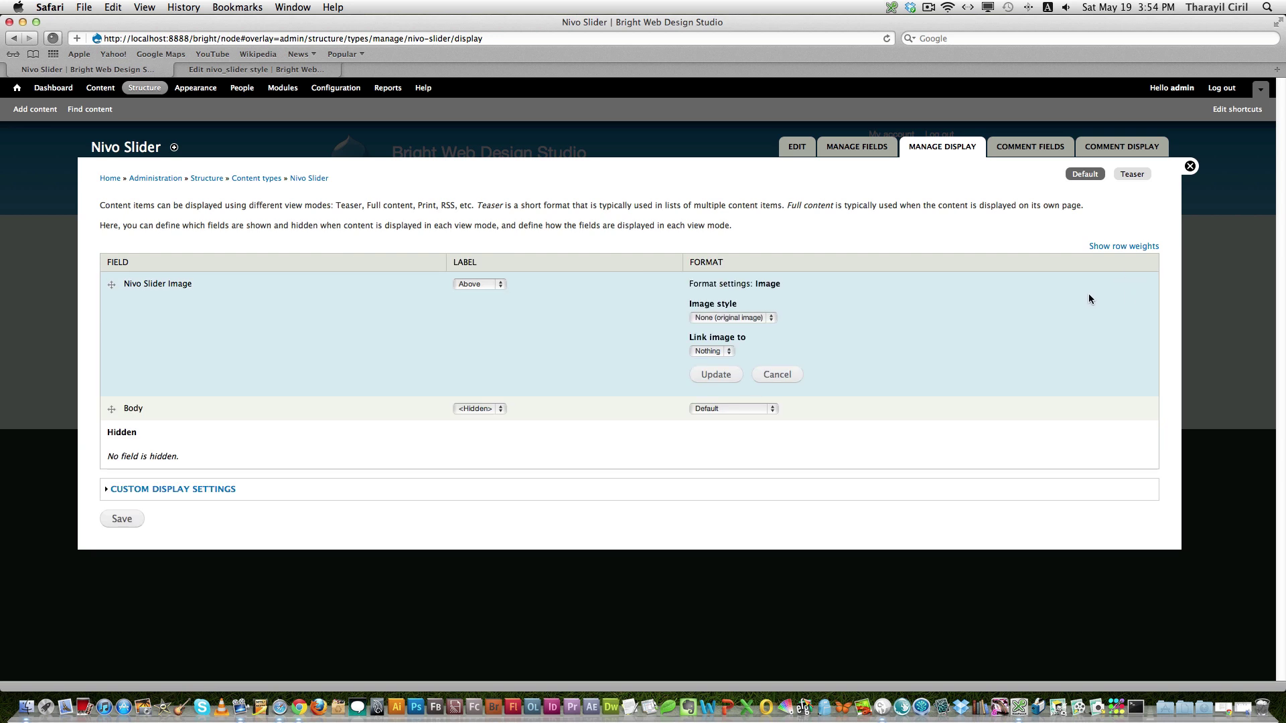
left_click(750, 319)
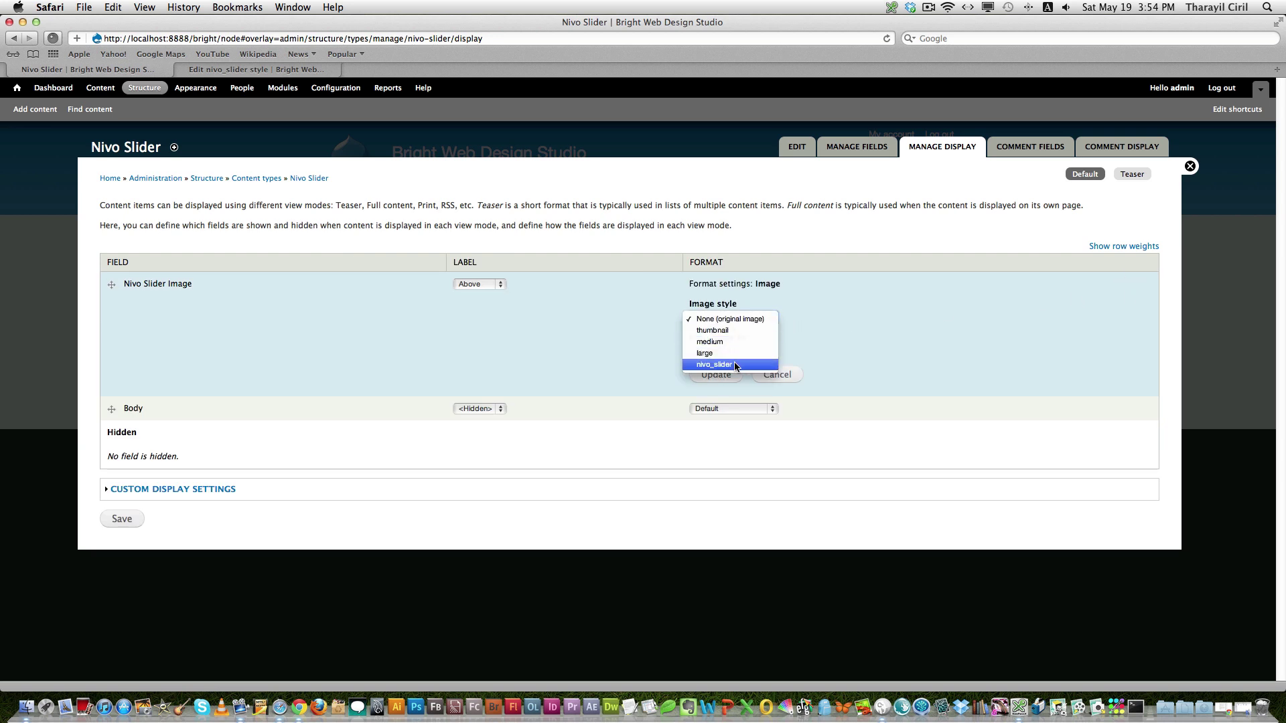
left_click(757, 364)
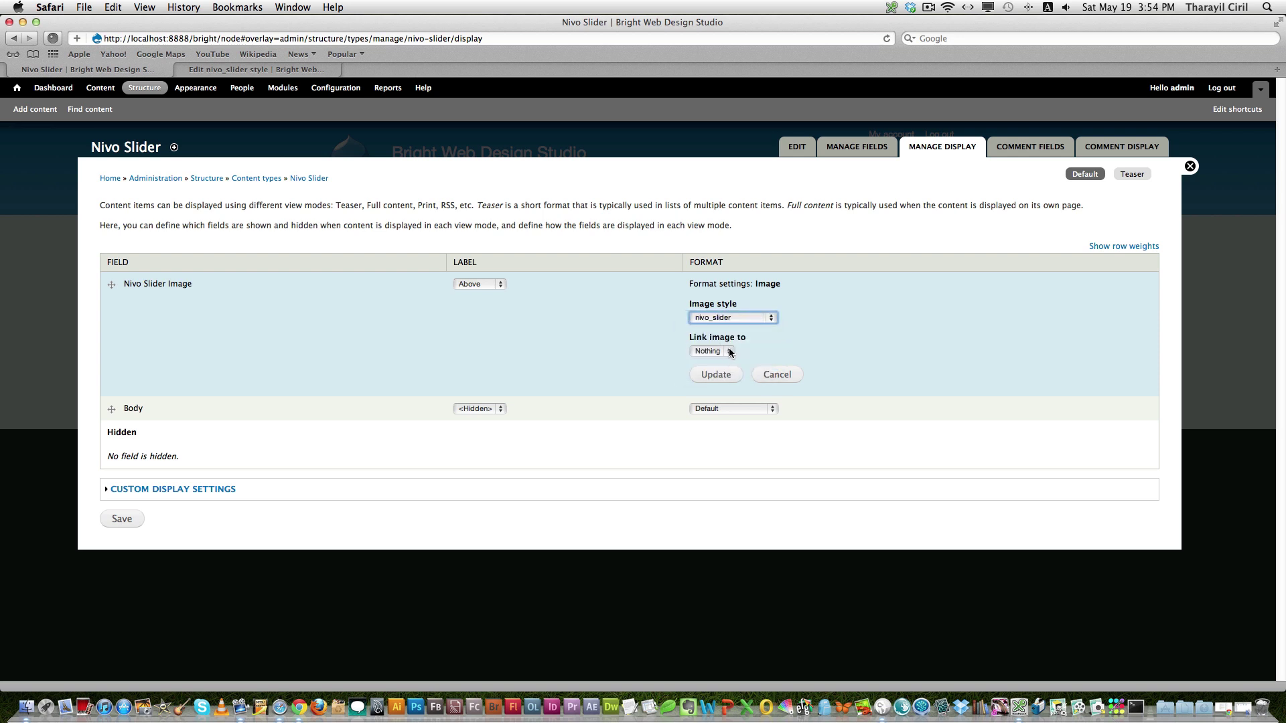
left_click(732, 350)
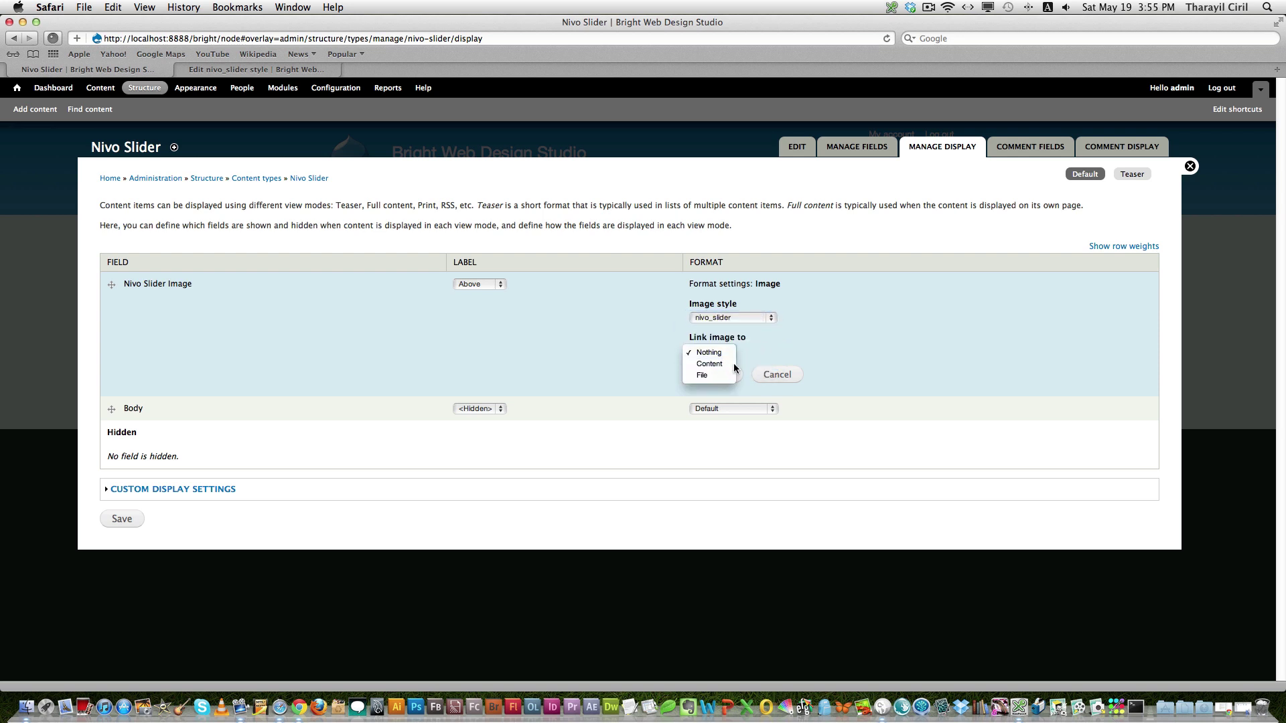
left_click(750, 347)
left_click(718, 376)
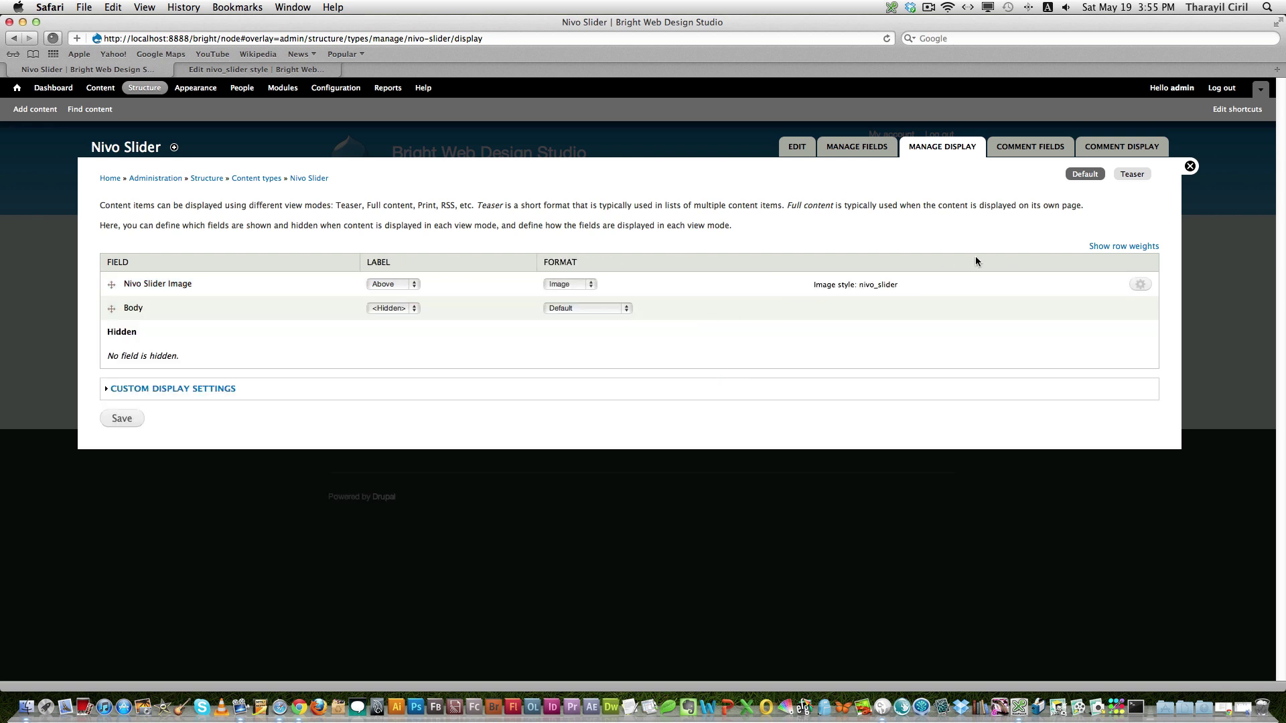
left_click(131, 421)
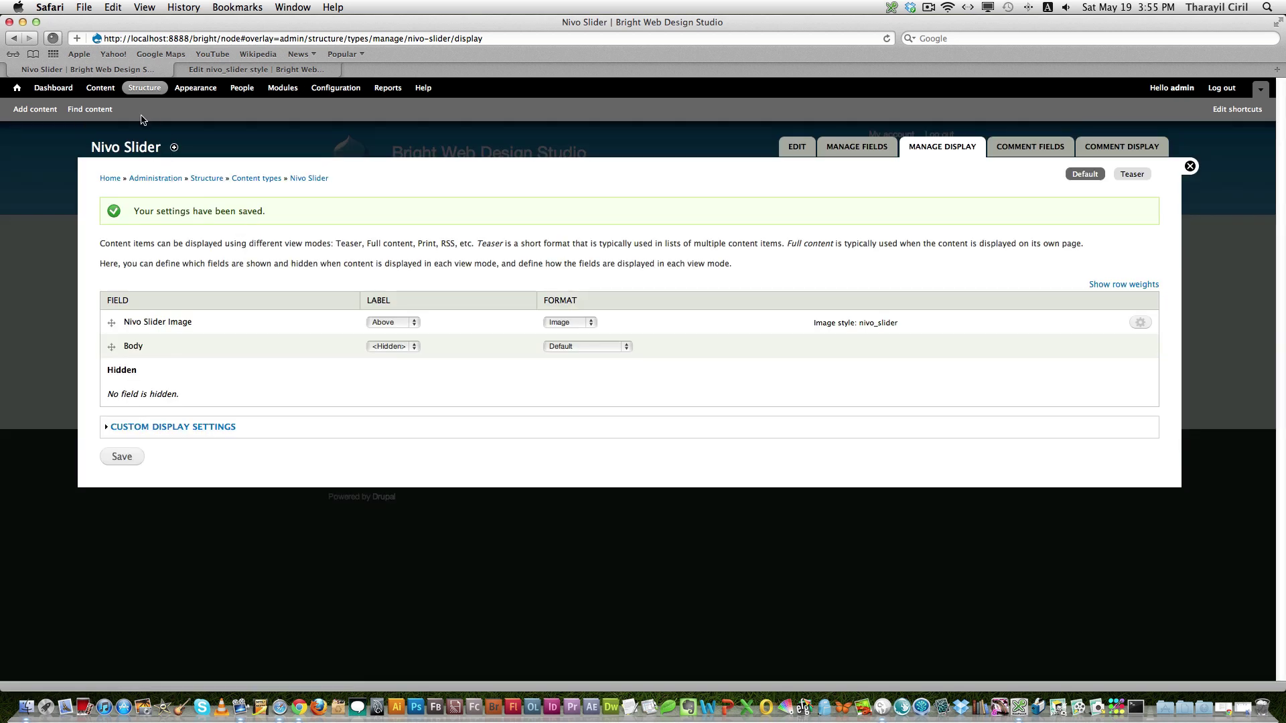
Start a new Nivo Slider post and enter its title 'Slider 1'
left_click(44, 115)
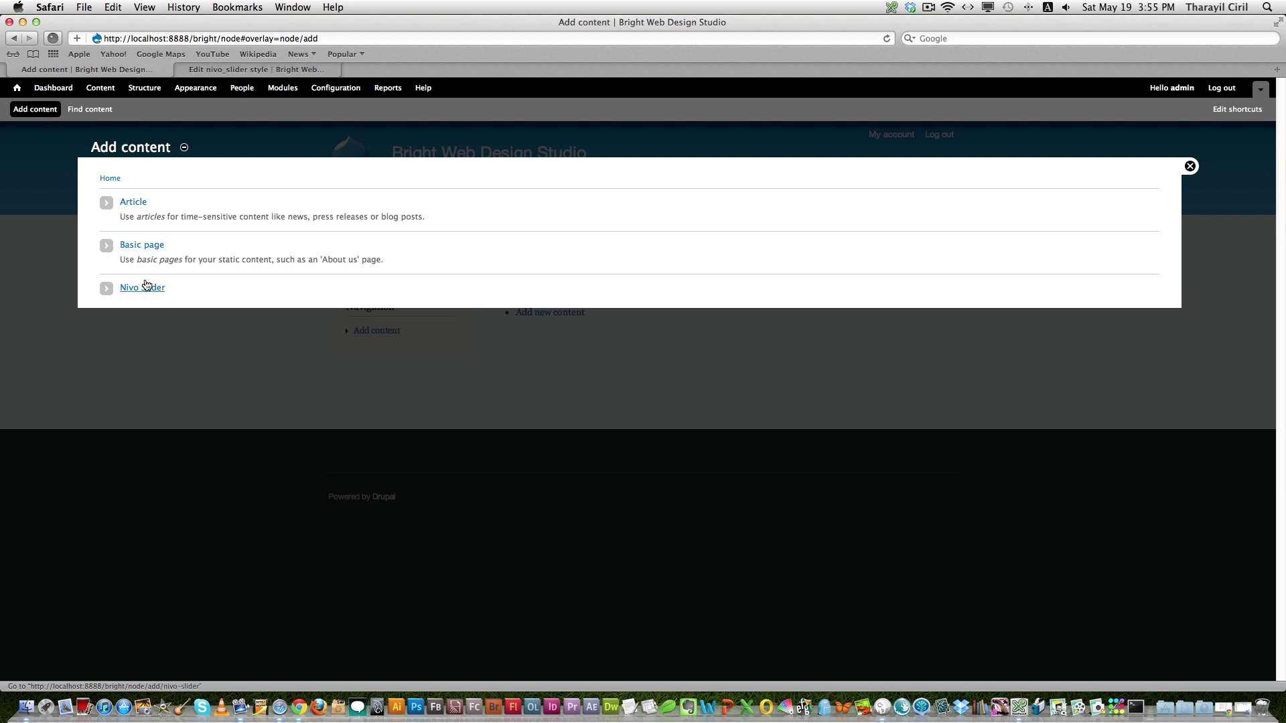
left_click(143, 289)
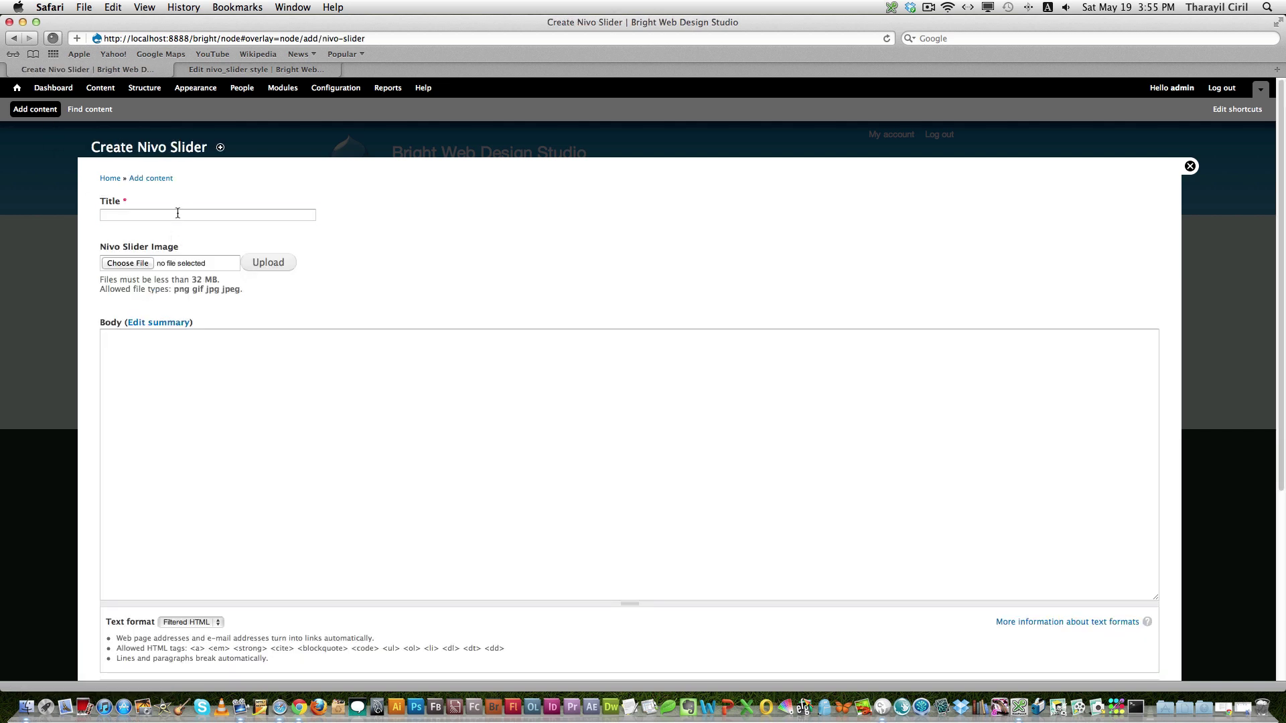
left_click(178, 213)
type("Slider 1")
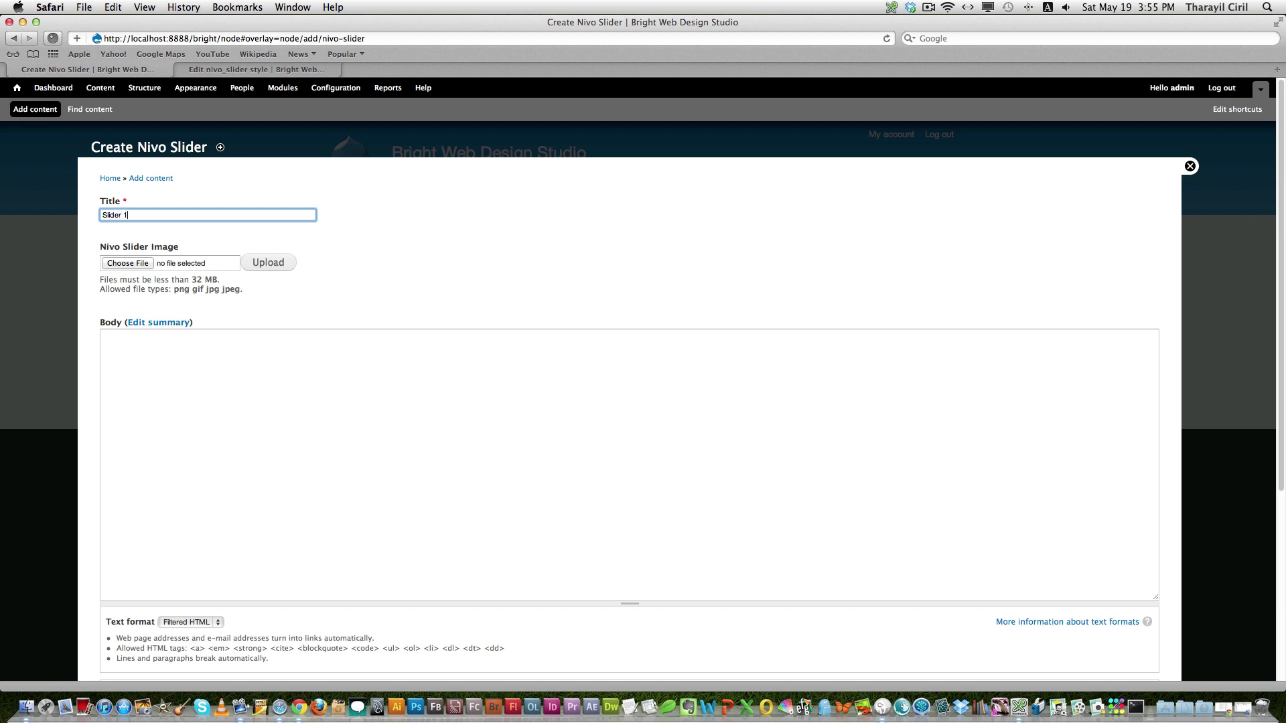
Upload pizhichil.jpg from the Downloads folder as the slide image
left_click(129, 263)
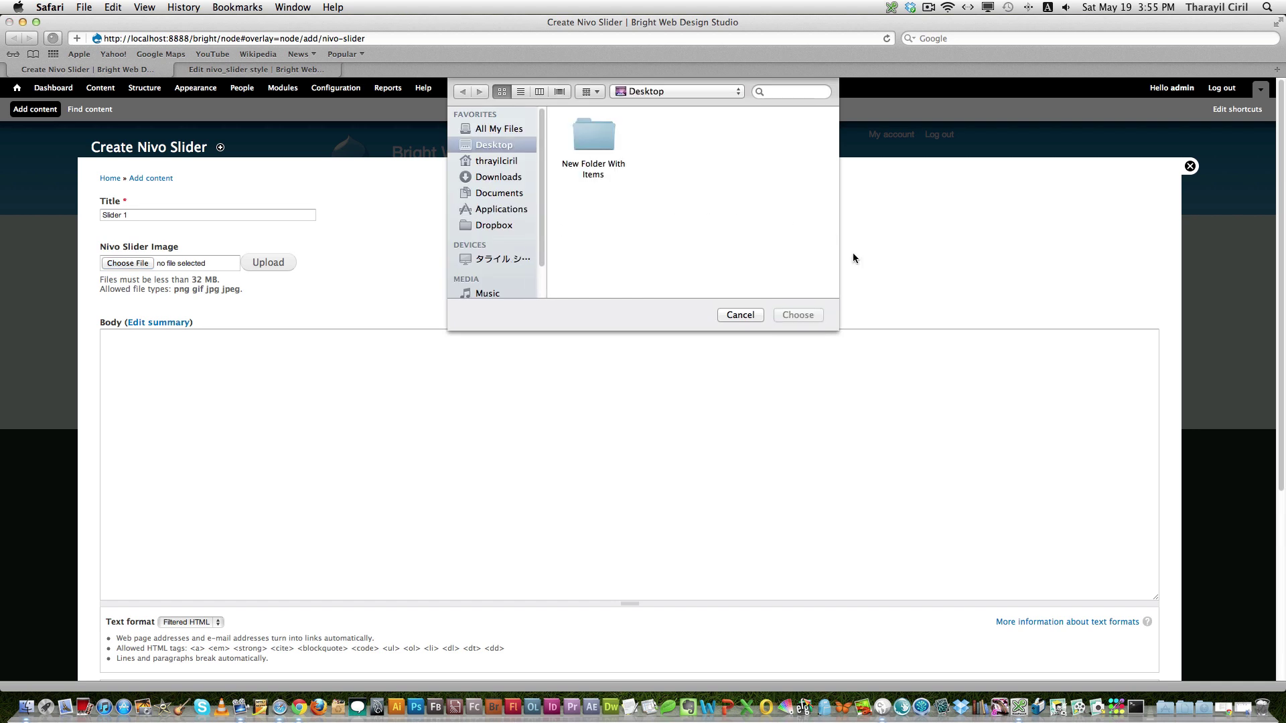
left_click(508, 195)
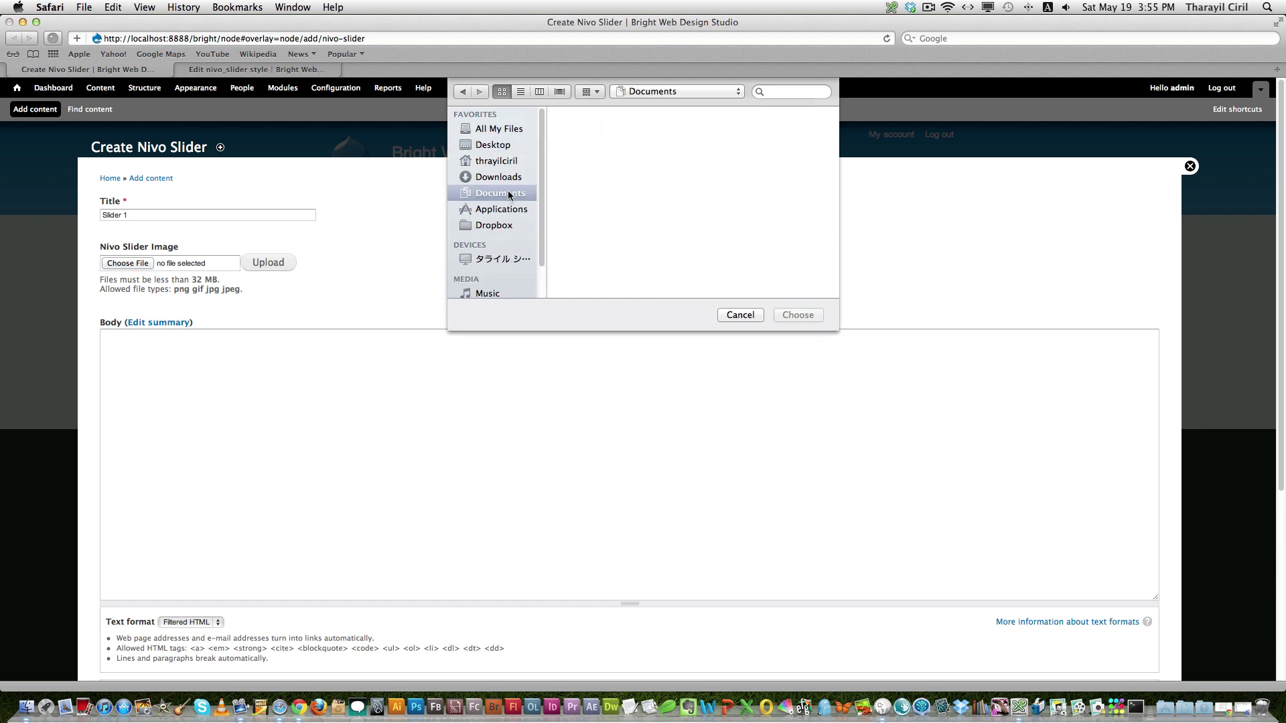
left_click_drag(836, 332, 1050, 531)
scroll(1039, 319, "down", 10)
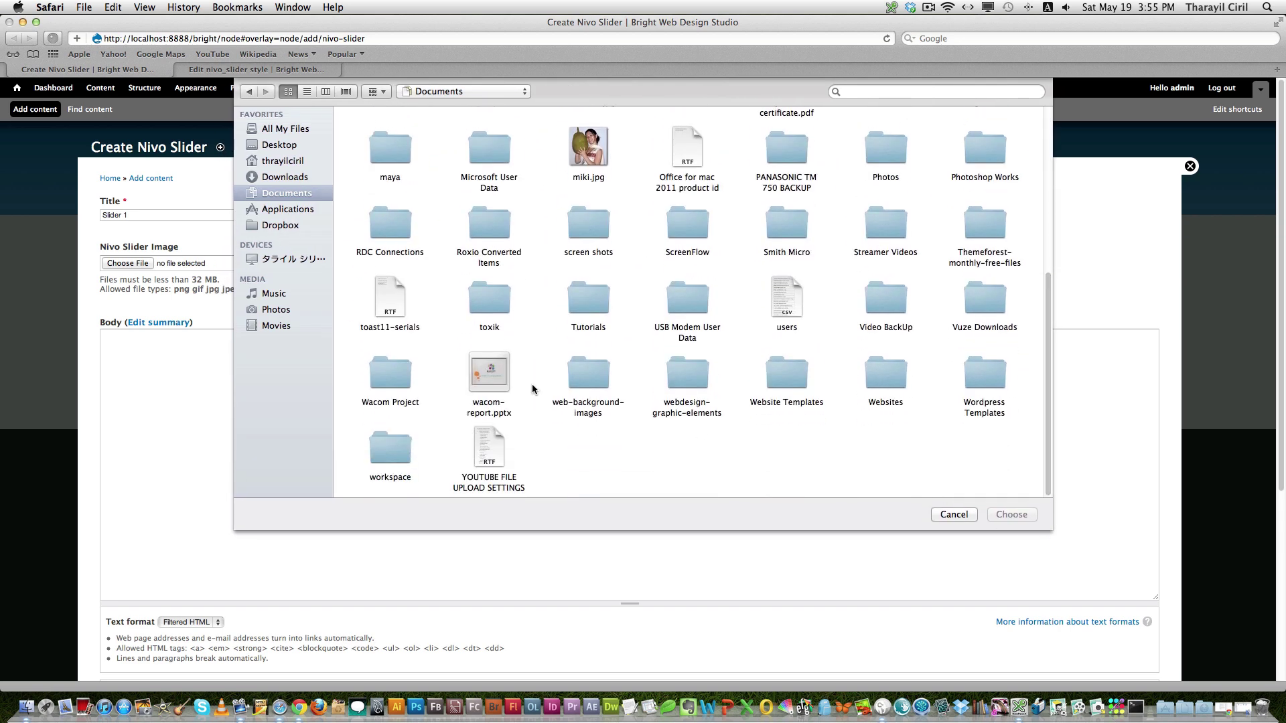
left_click(288, 177)
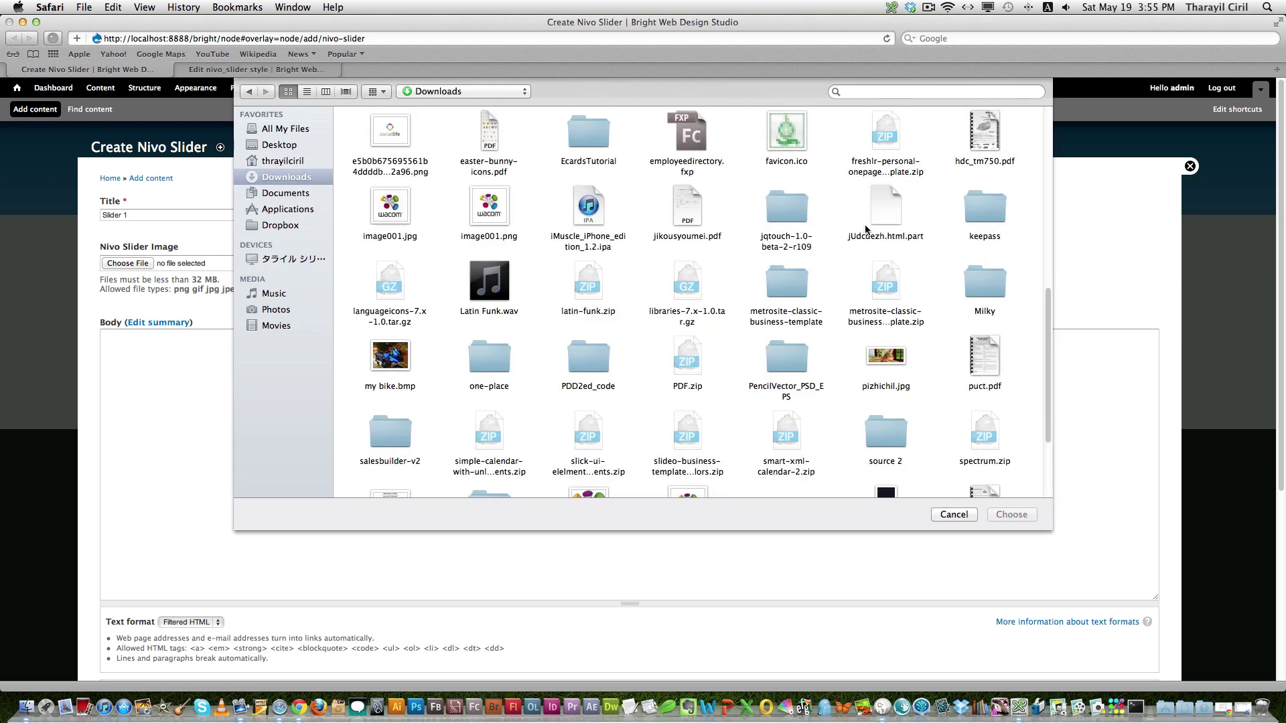
scroll(1039, 235, "down", 5)
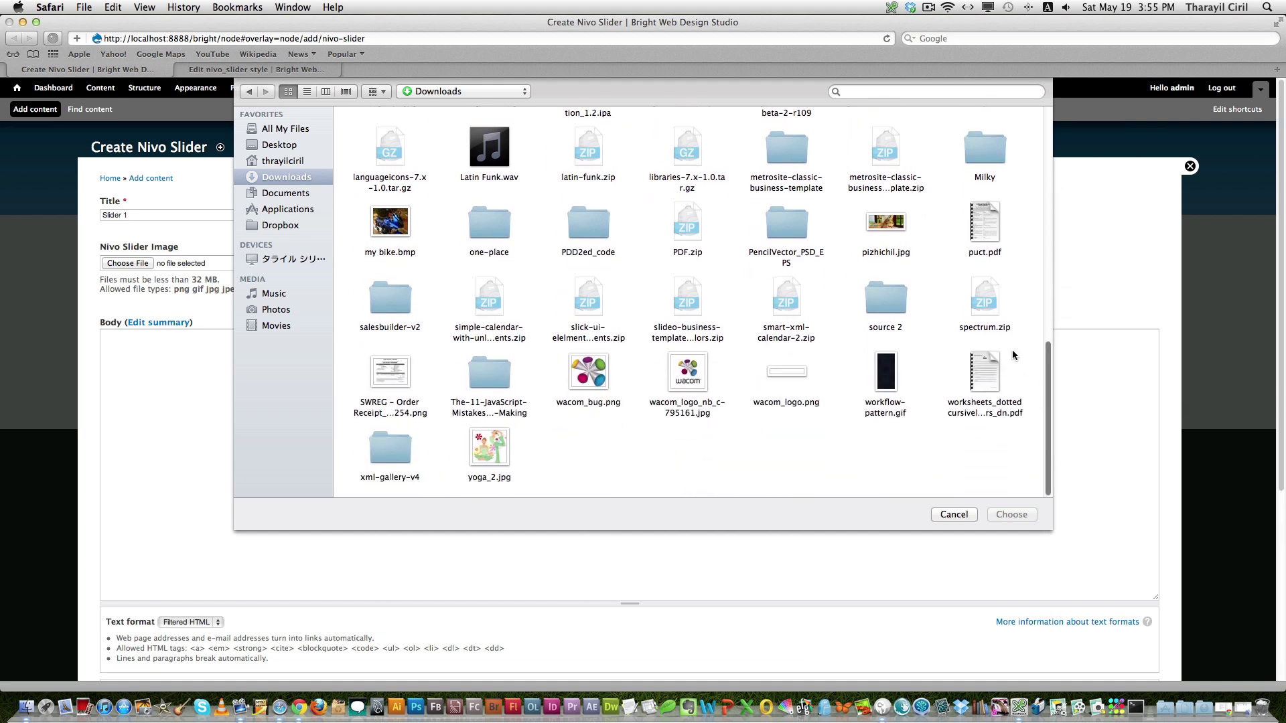
left_click(896, 226)
left_click(1011, 513)
left_click(276, 261)
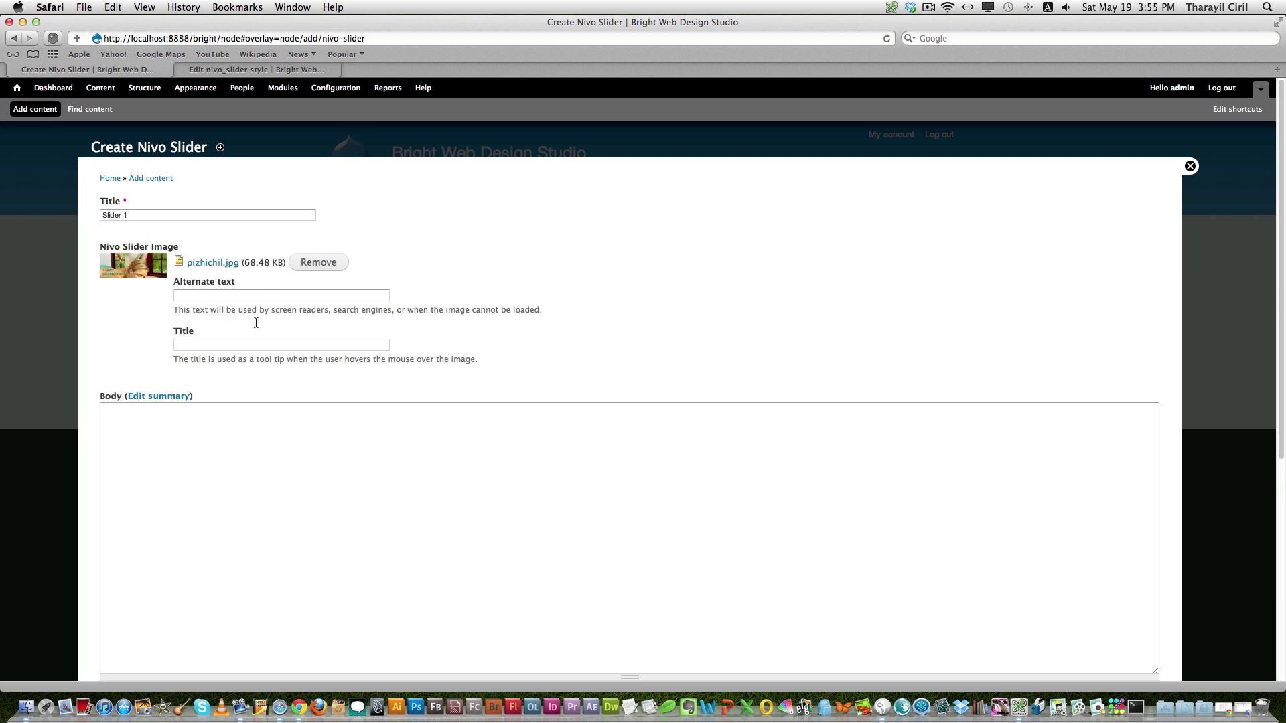
Fill in the image's alternate text and title, then save the Slider 1 post
left_click(223, 295)
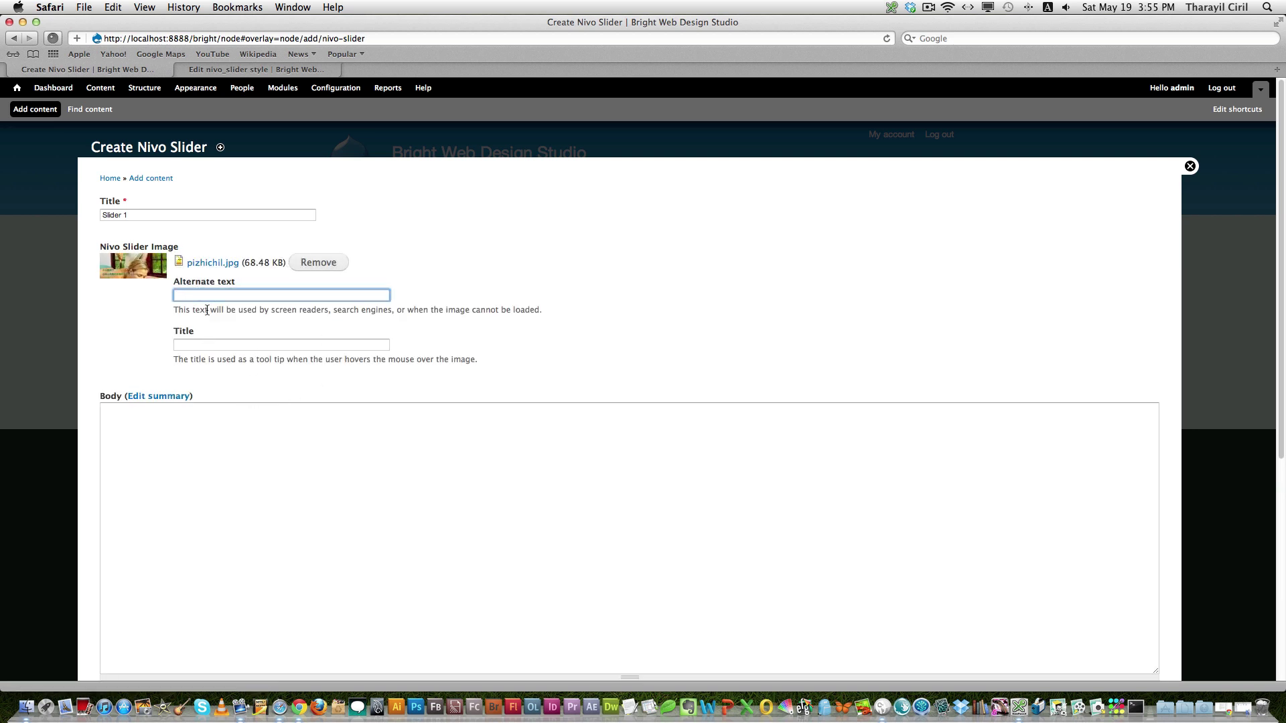
type("Slider 1")
left_click(176, 345)
type("Slider")
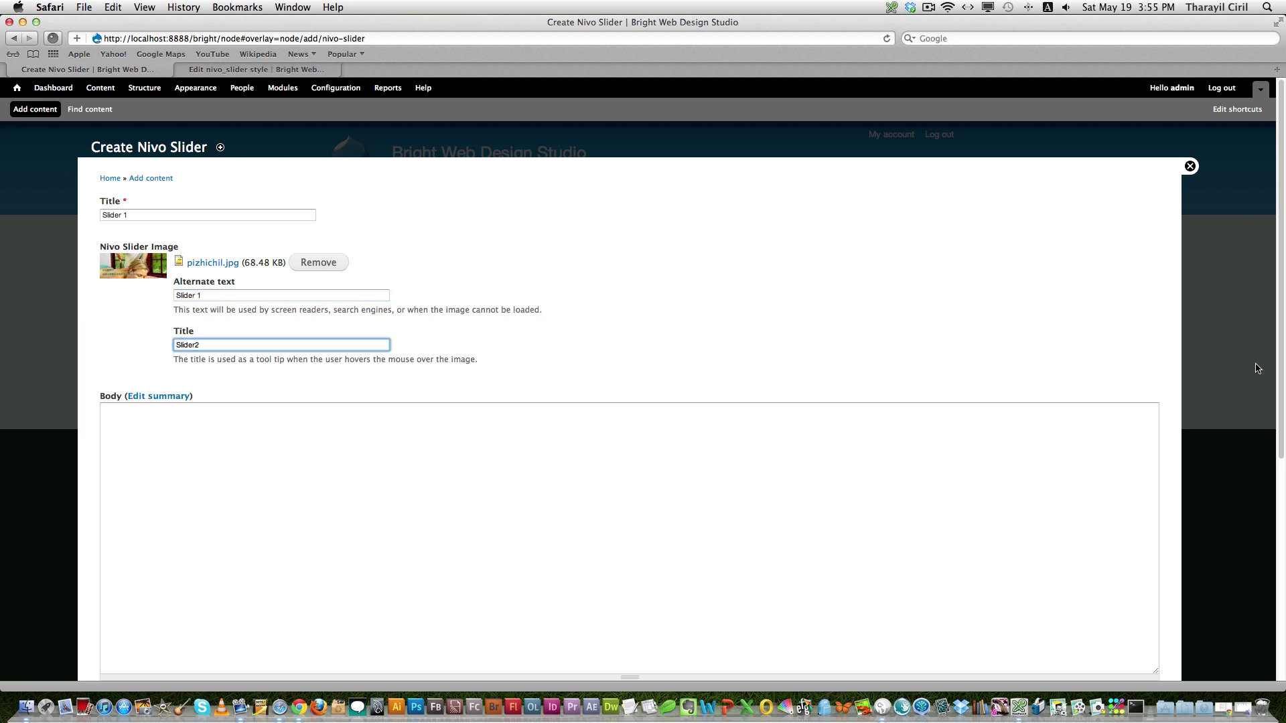
scroll(1246, 468, "down", 5)
scroll(1241, 552, "down", 1)
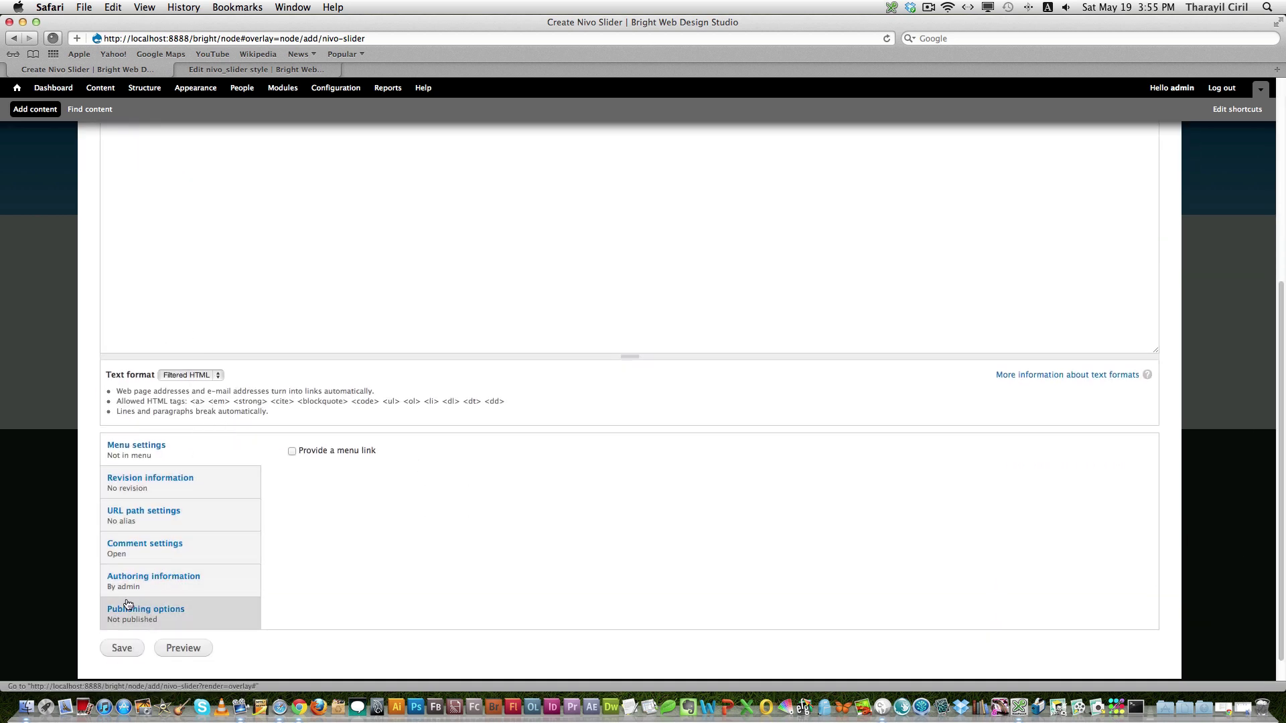
left_click(125, 647)
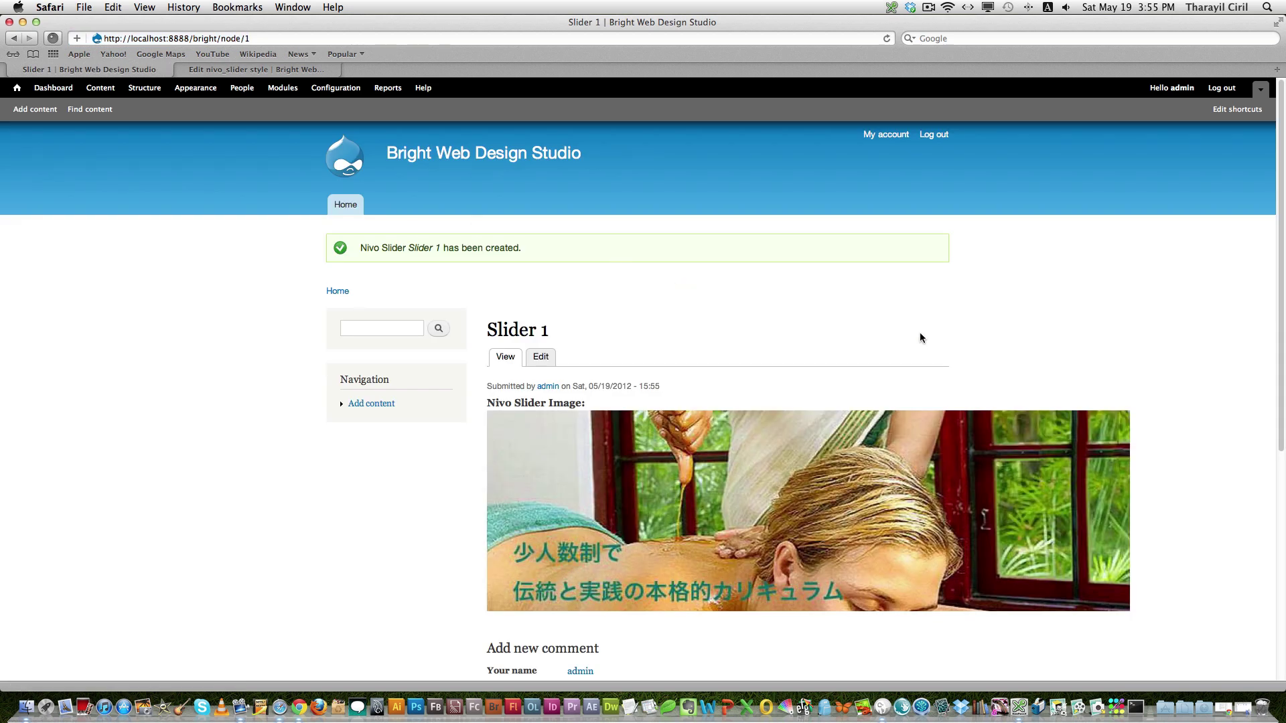
scroll(1243, 335, "down", 5)
scroll(1252, 373, "up", 4)
scroll(1264, 280, "down", 2)
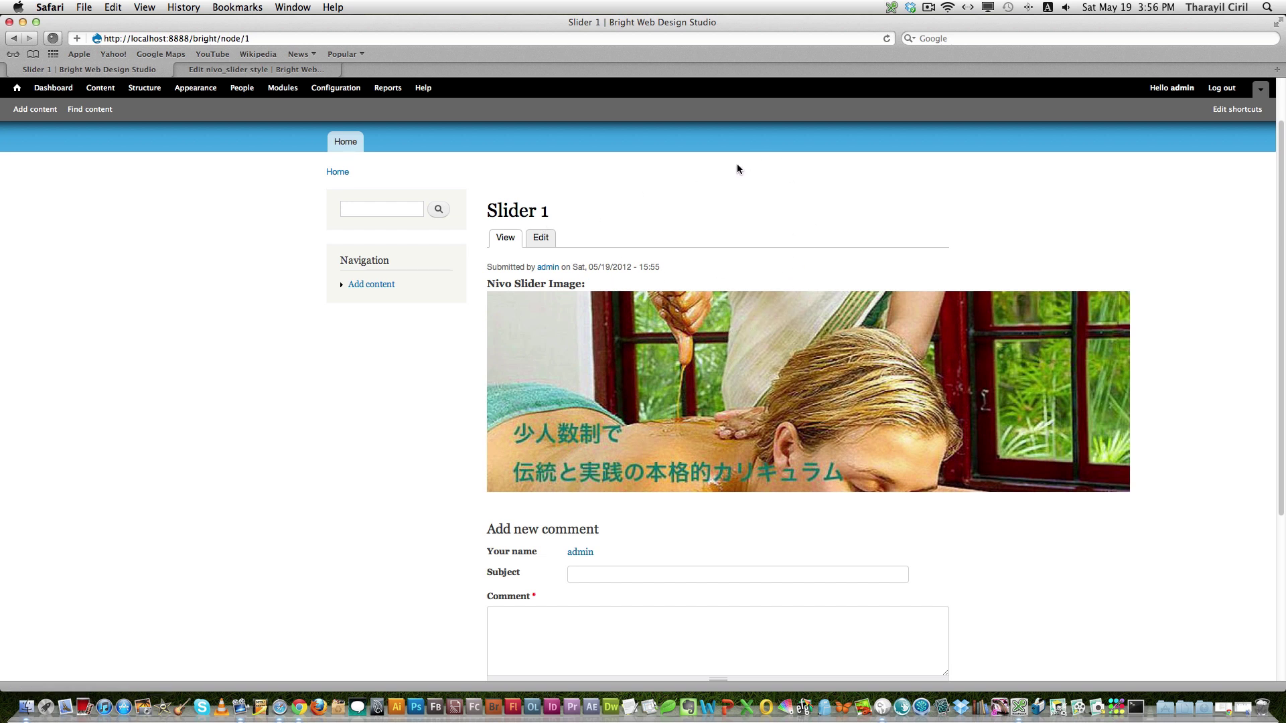
Start a new Nivo Slider post titled 'Slider 2'
left_click(31, 112)
left_click(150, 288)
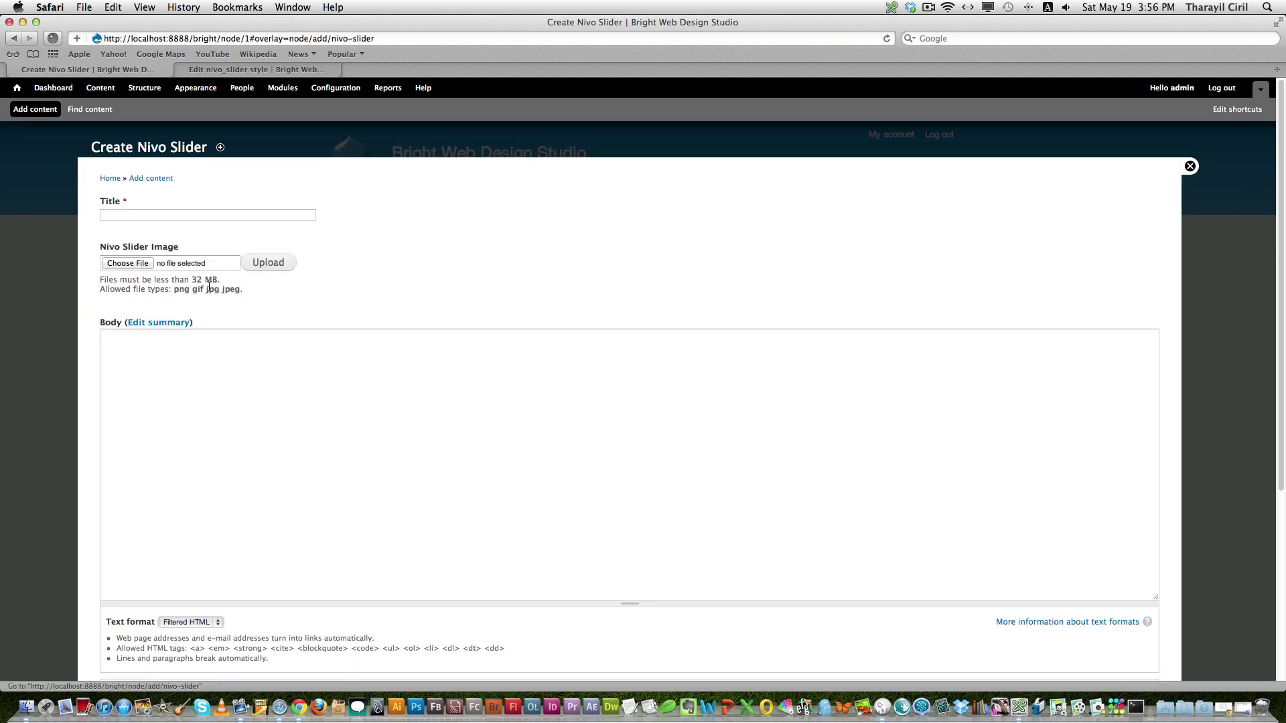
left_click(150, 214)
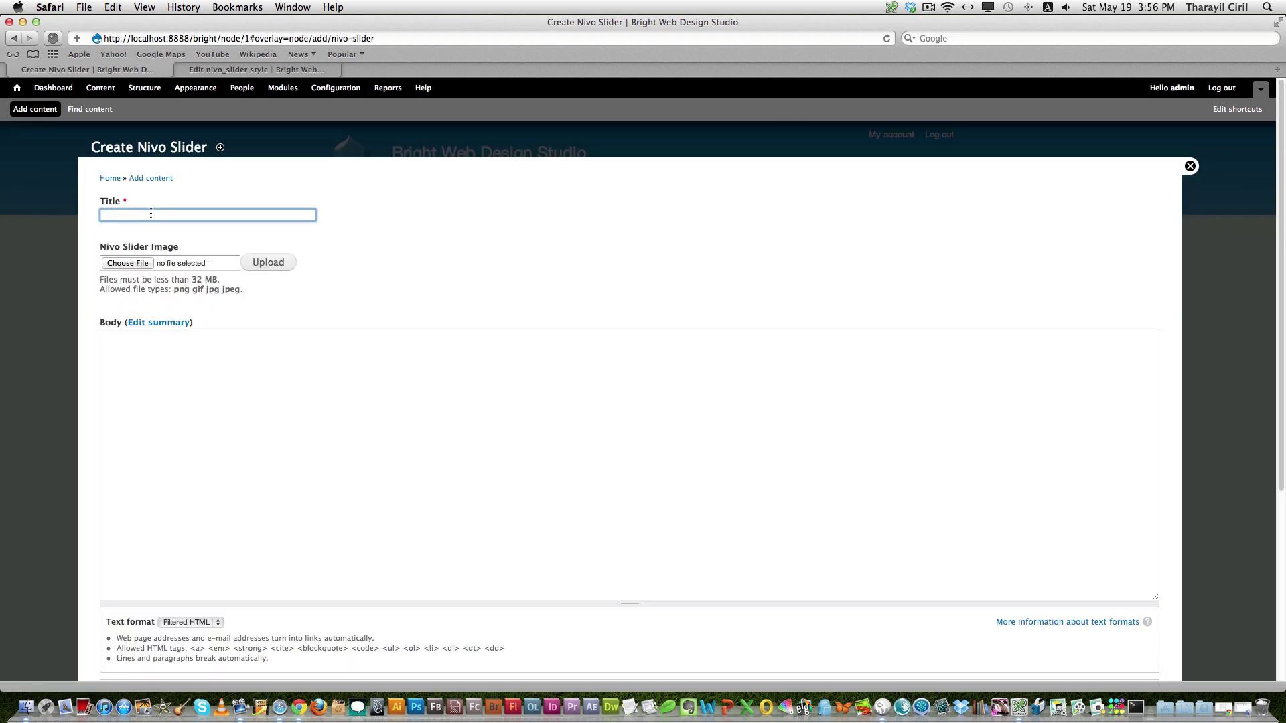
type("Slider 2")
Upload elakizhi.png from Documents > Websites > ayurveda-japan as the slide image
left_click(128, 263)
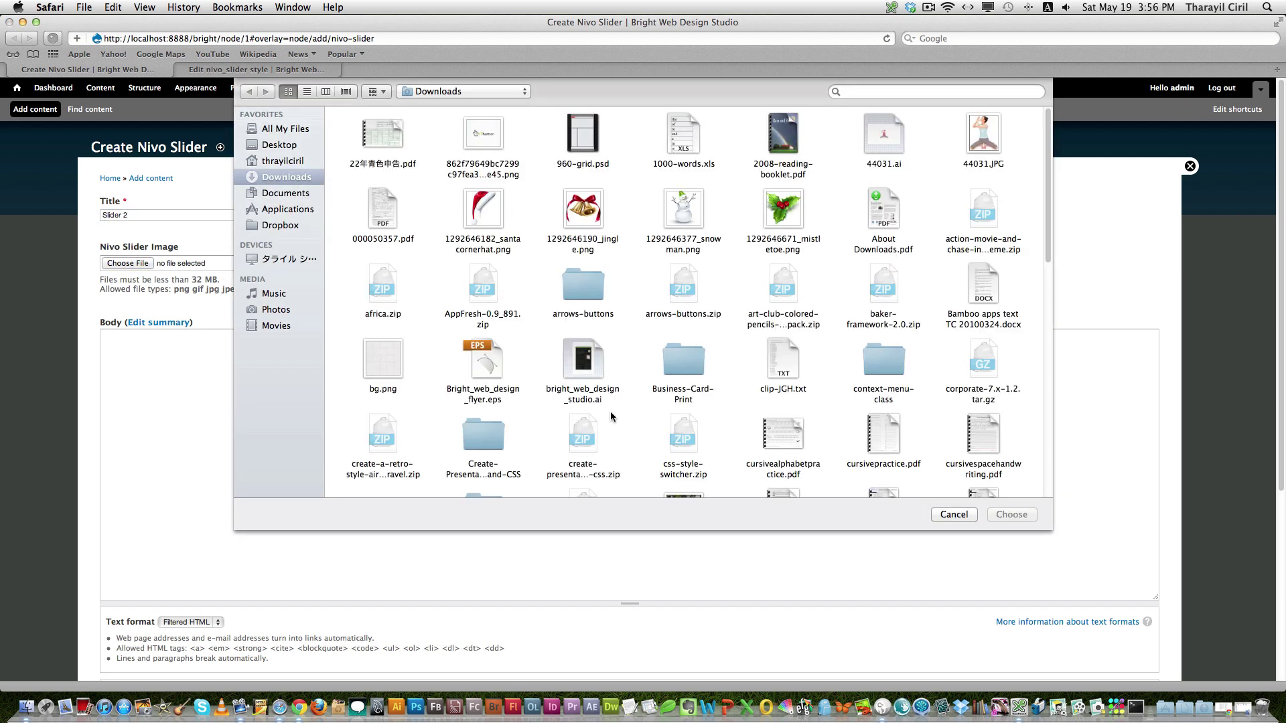
left_click(286, 192)
left_click_drag(1048, 348, 1048, 477)
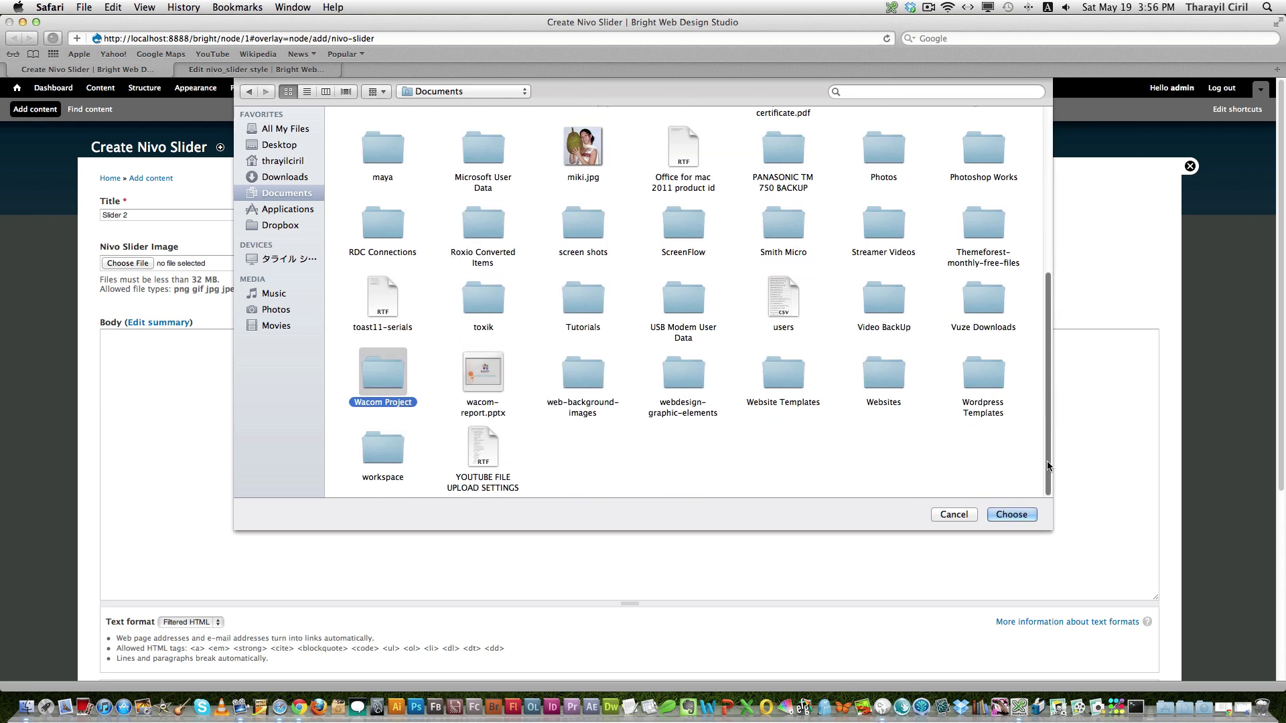
double_click(883, 368)
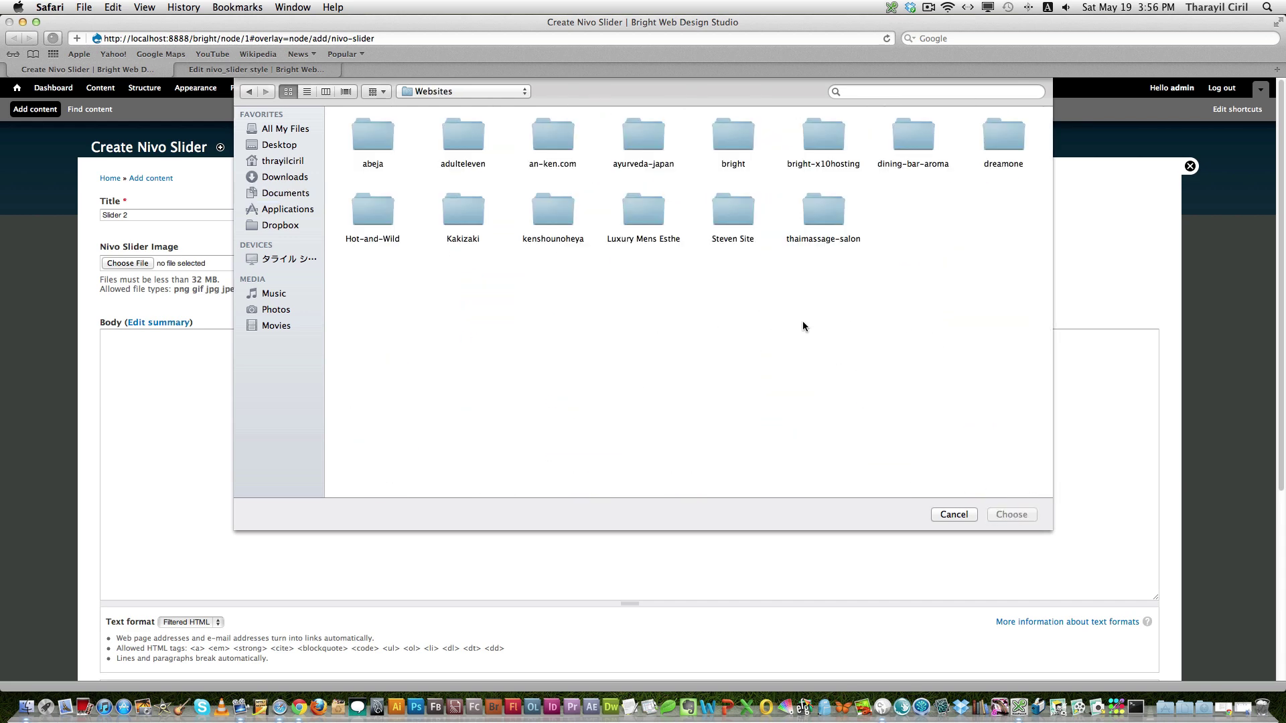
double_click(637, 139)
scroll(599, 149, "down", 5)
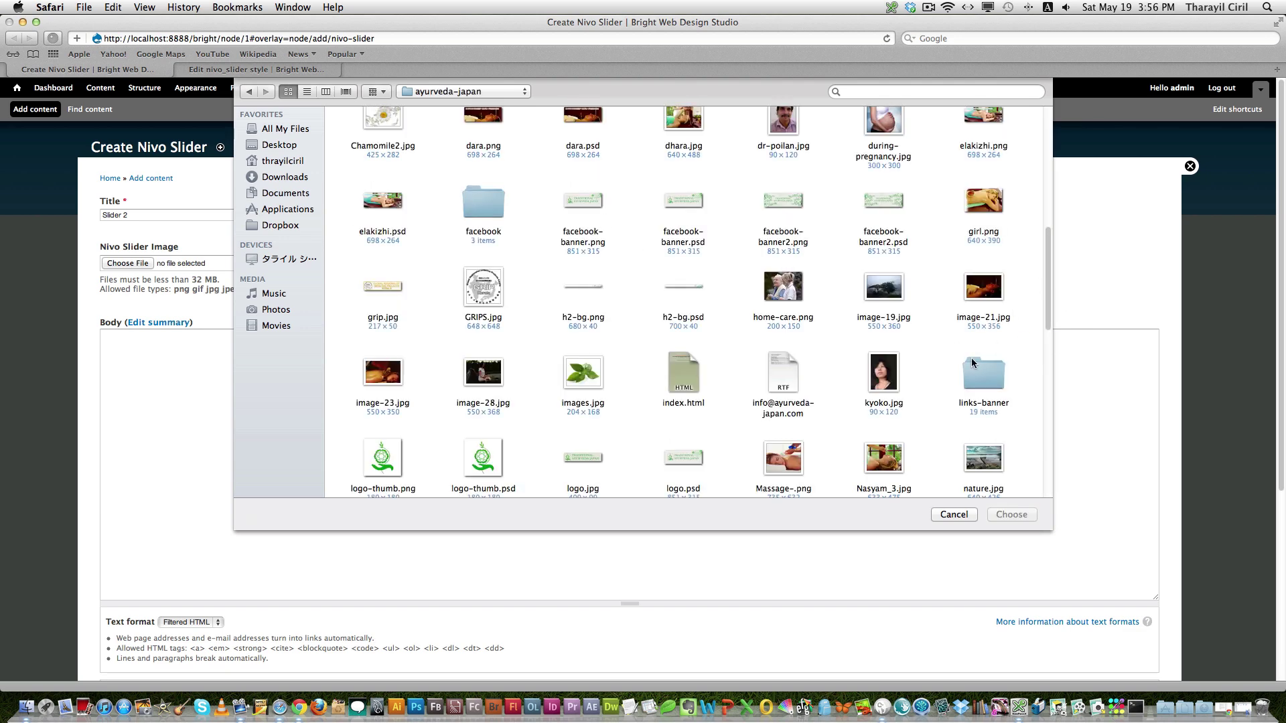
left_click_drag(1044, 301, 1051, 224)
left_click(983, 382)
left_click(1007, 513)
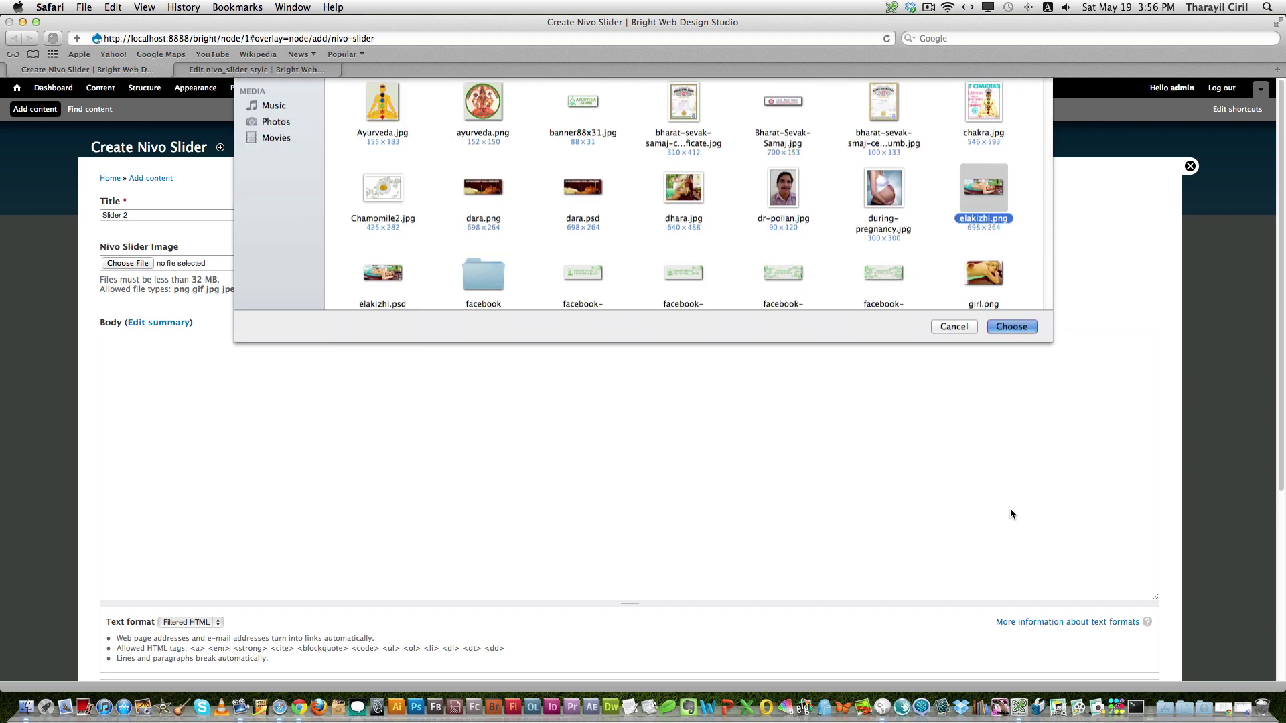
left_click(280, 266)
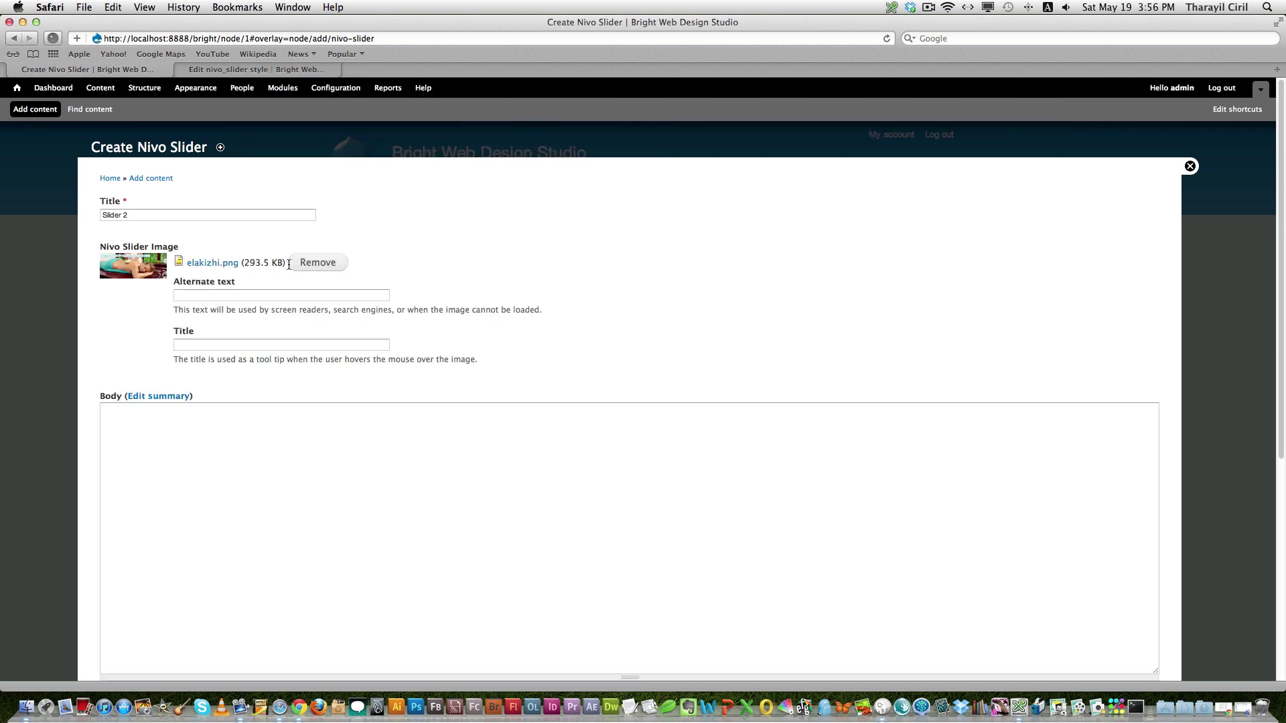
Set the image's alternate text and title to 'Slider 2' and save the post
left_click(272, 294)
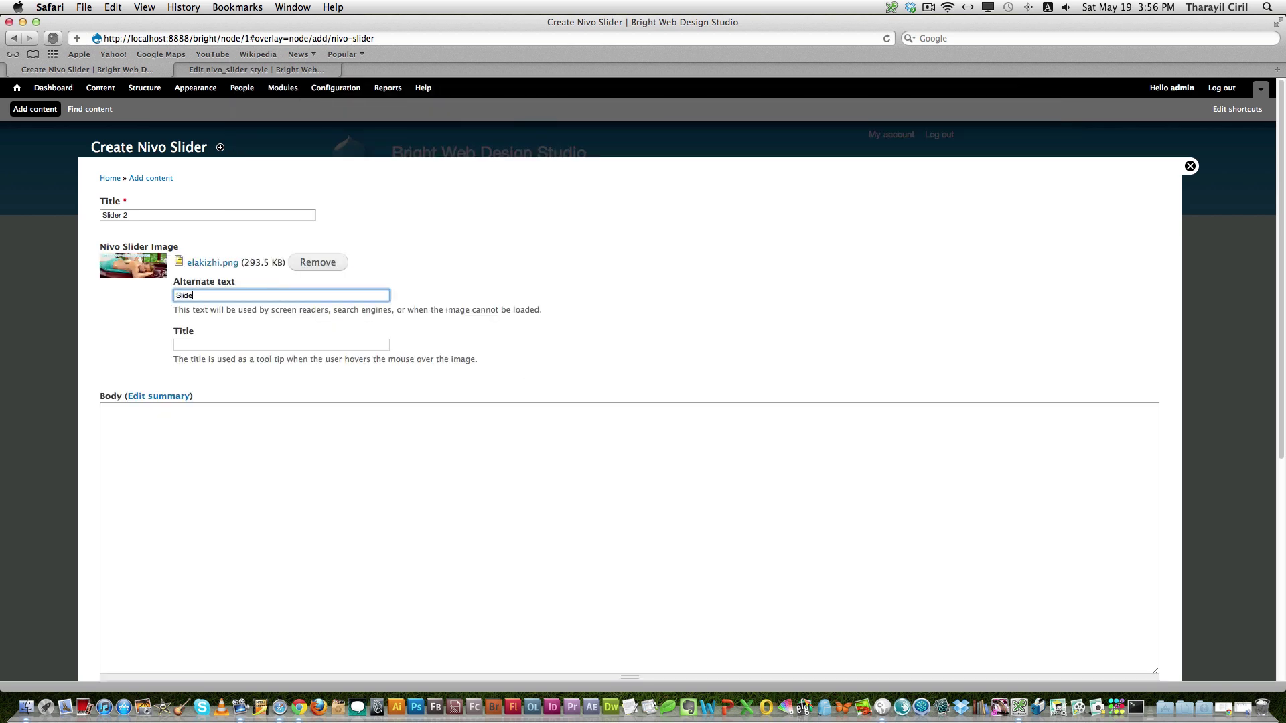
left_click(189, 342)
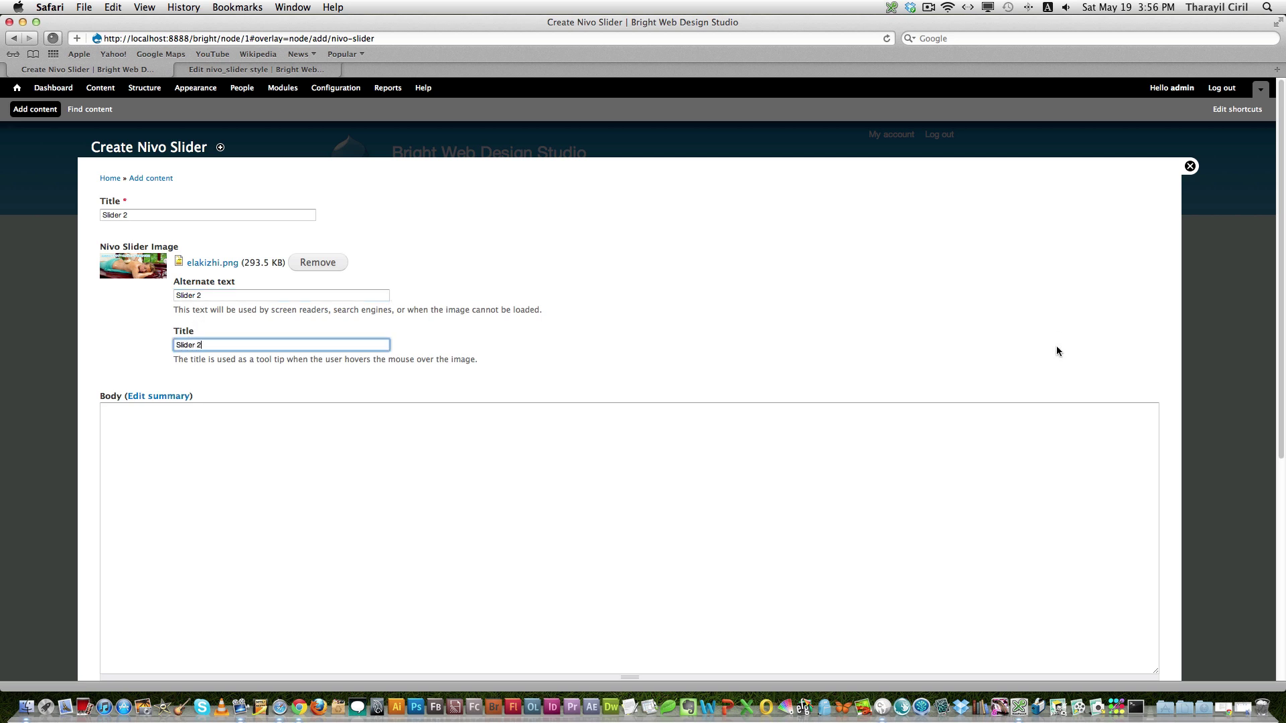
scroll(1266, 362, "down", 10)
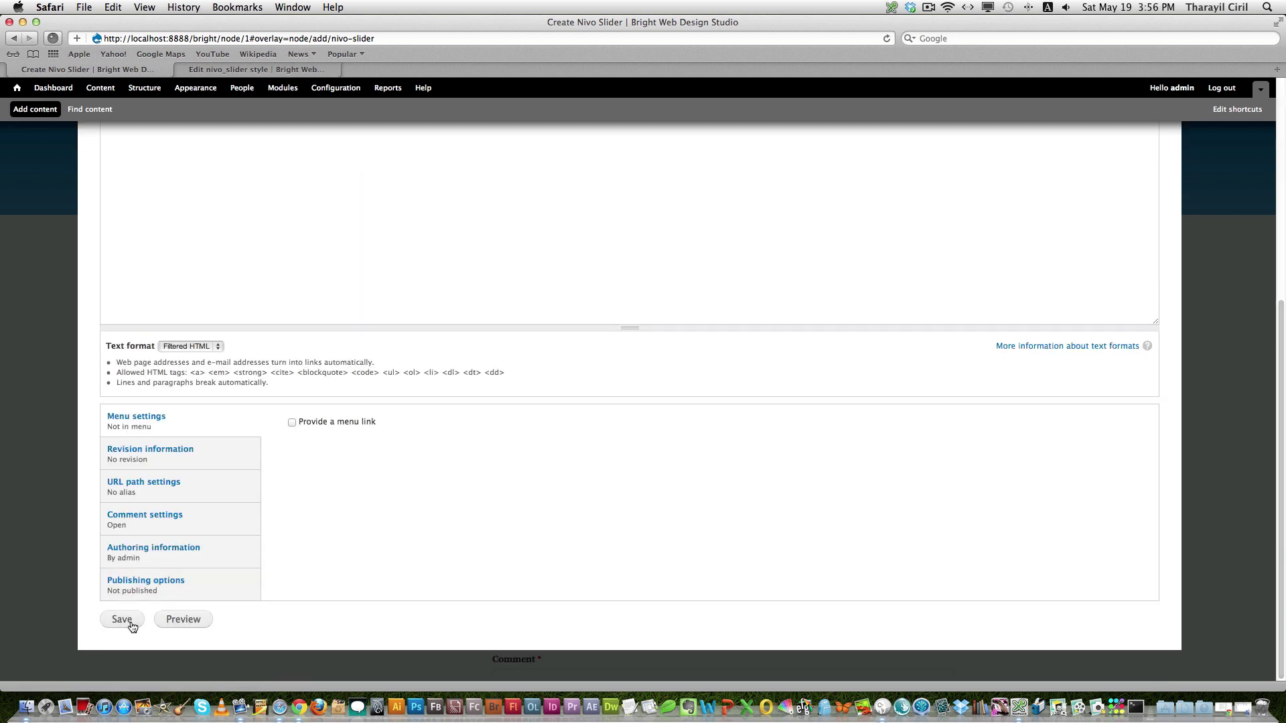
left_click(131, 618)
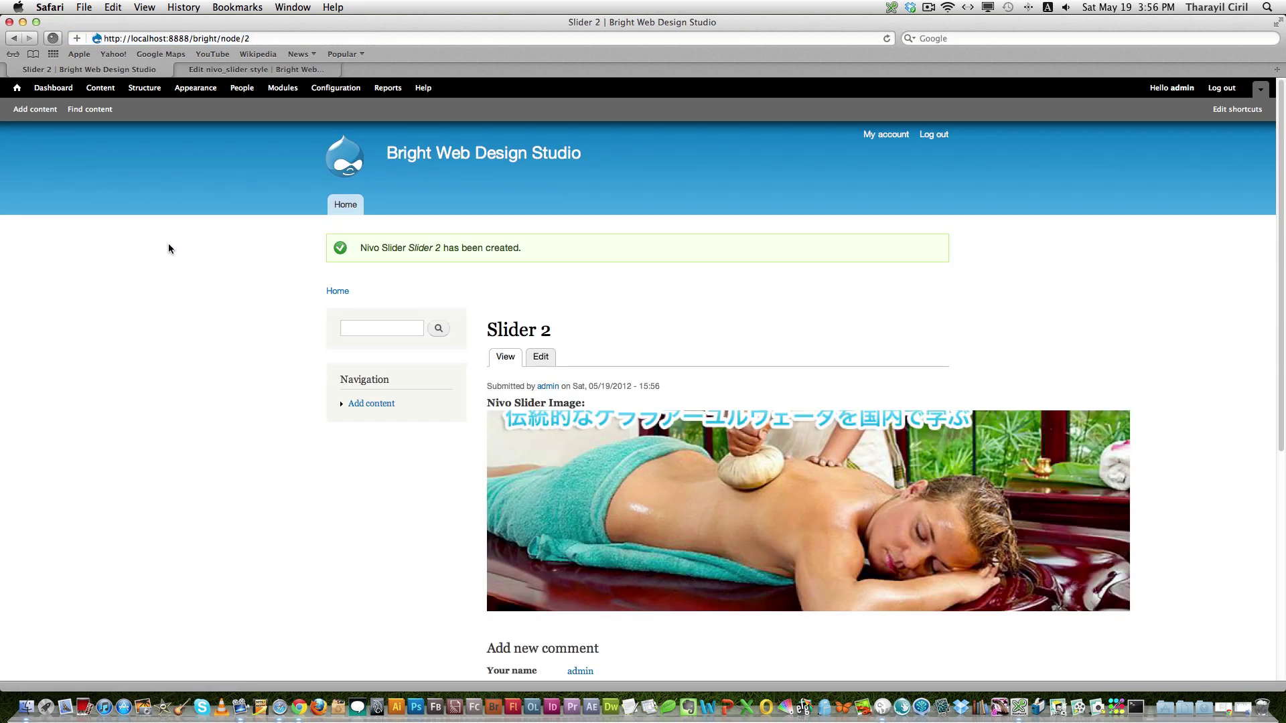
Start a new view under Structure > Views named 'Nivo Slider'
left_click(145, 88)
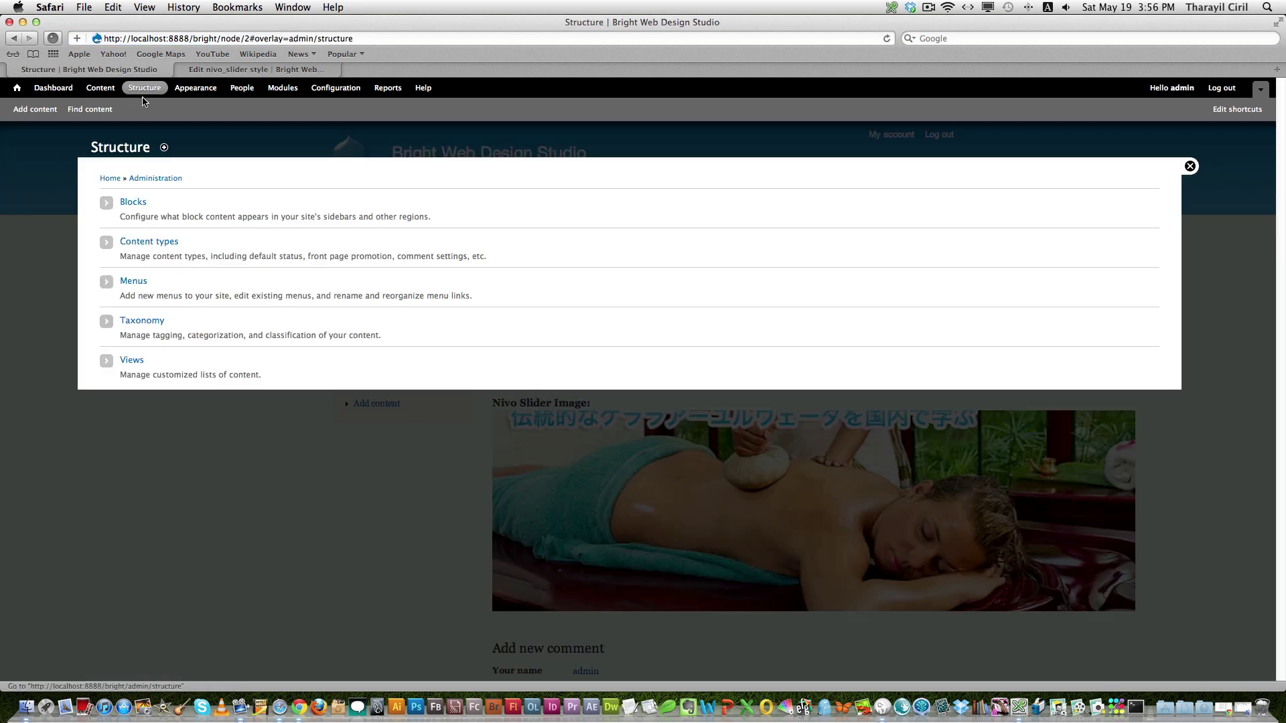
left_click(137, 364)
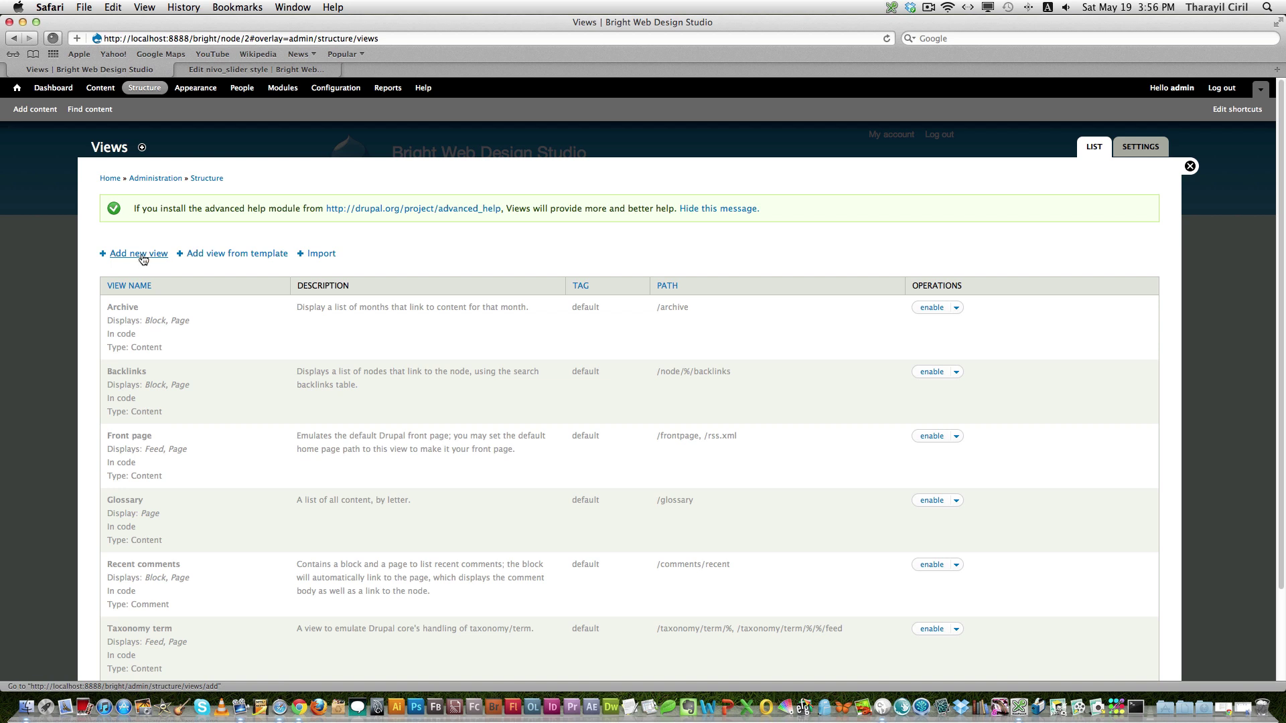
left_click(138, 253)
left_click(160, 214)
type("Nivo ")
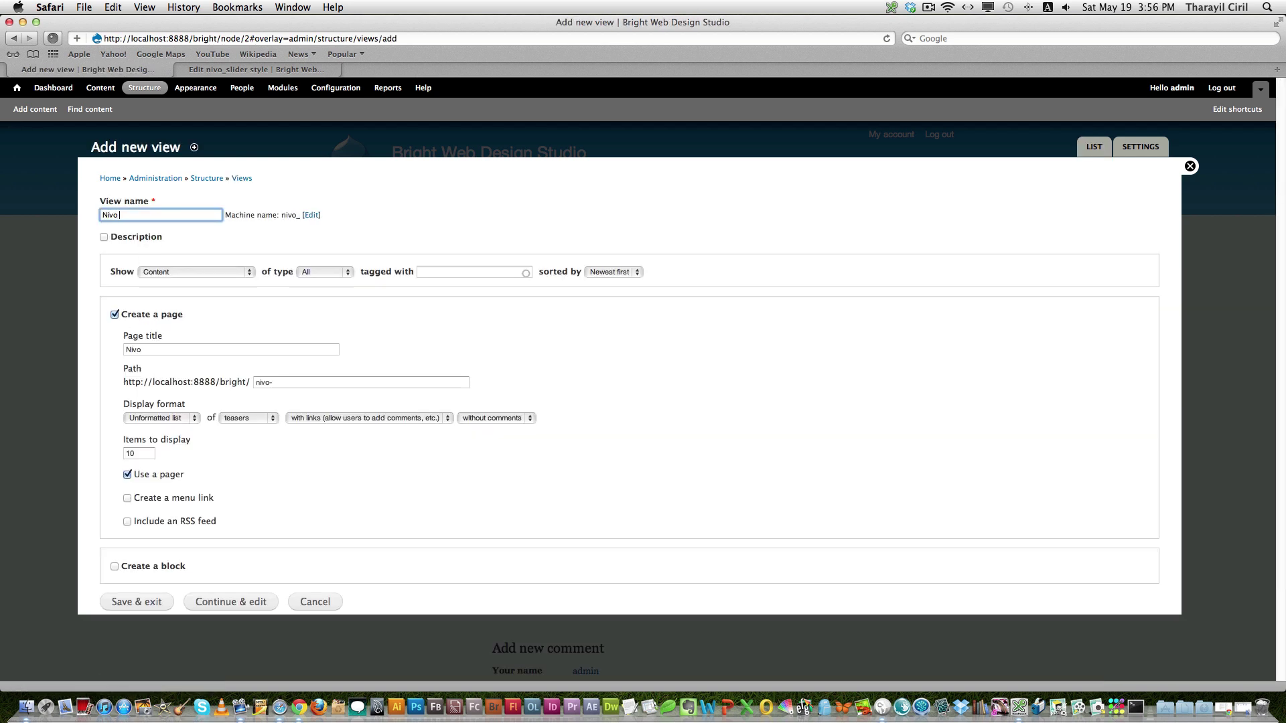
type("Slier")
key("BackSpace")
key("BackSpace")
key("BackSpace")
type("ider")
Have the view show Content of type Nivo Slider as a block, with no page
left_click(202, 272)
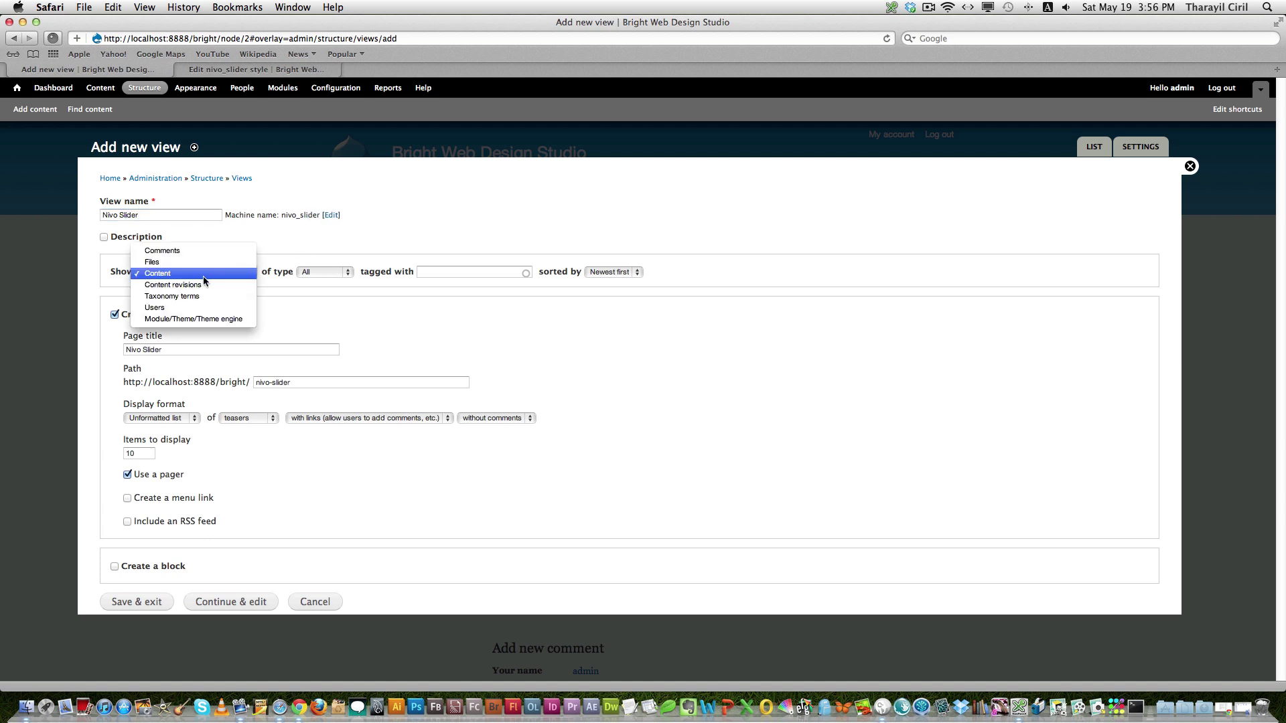
left_click(203, 274)
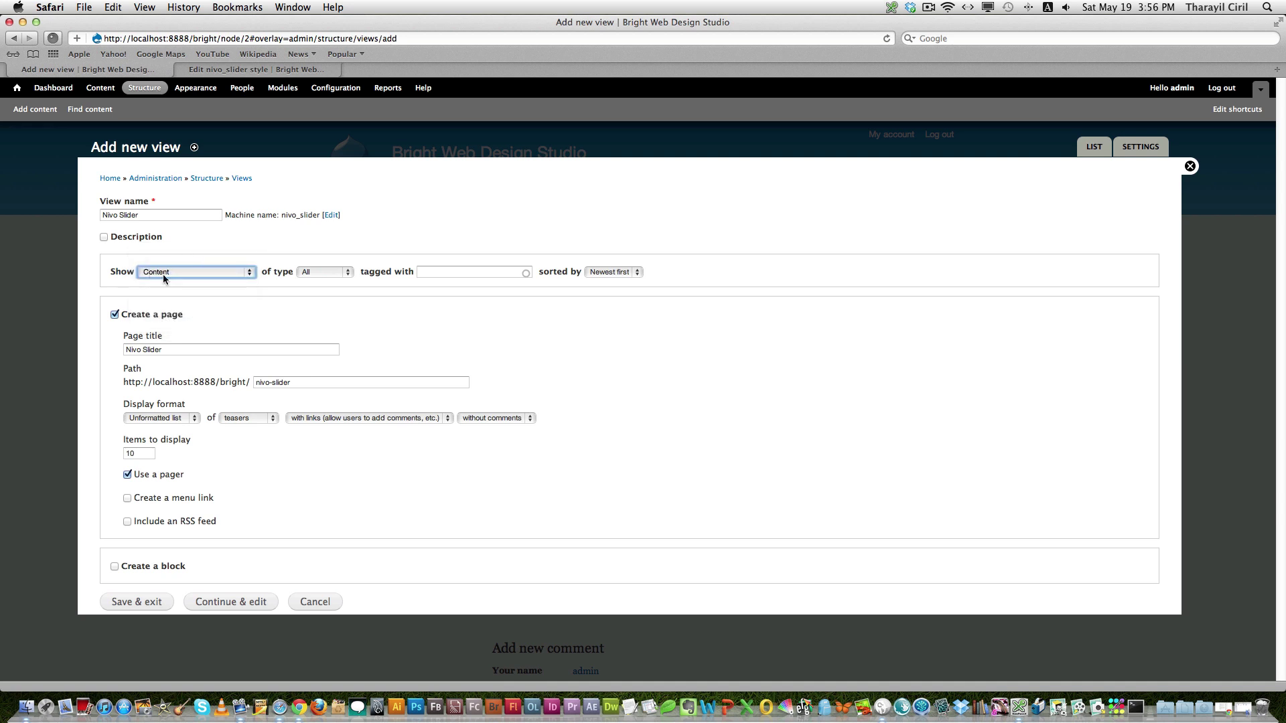
left_click(340, 271)
left_click(319, 313)
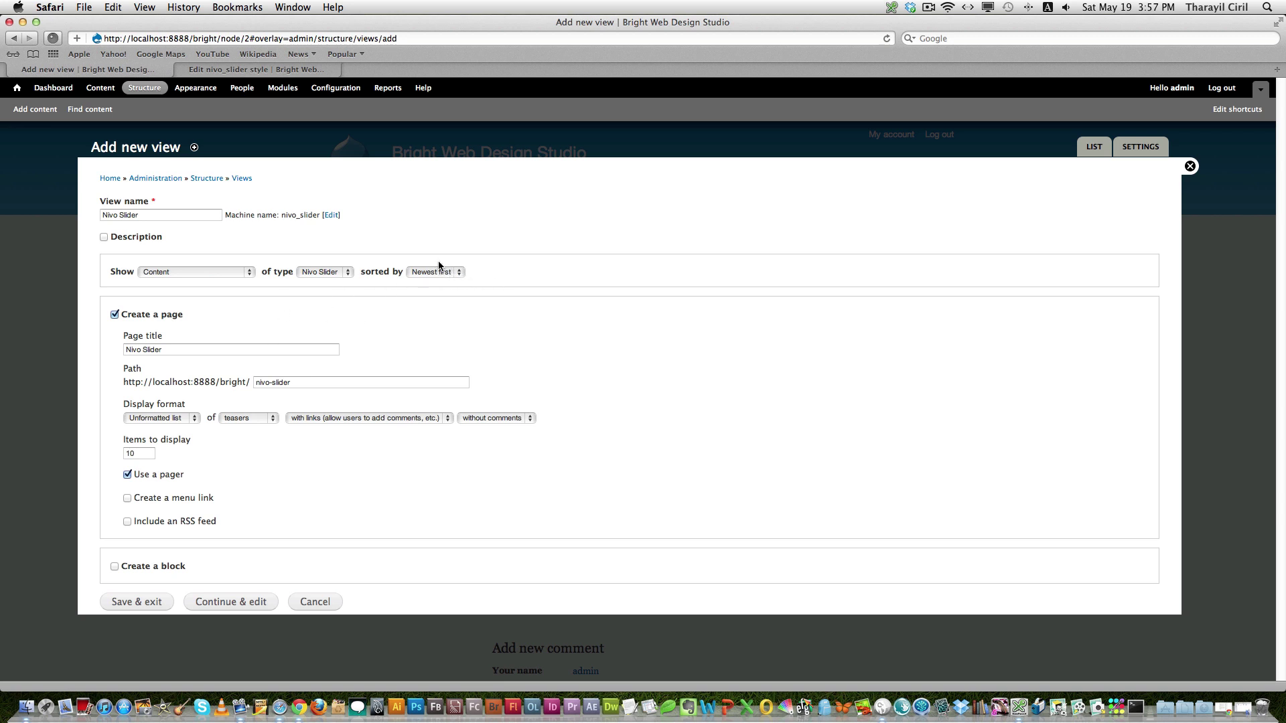
left_click(115, 315)
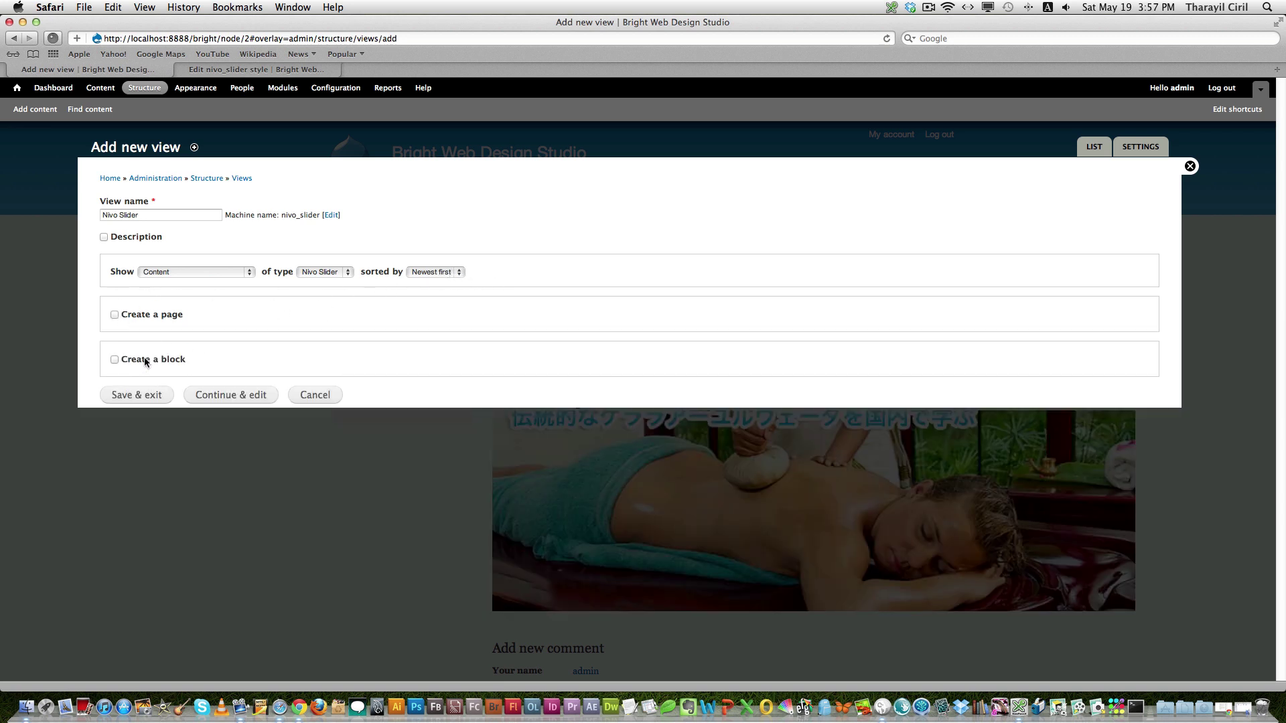
left_click(114, 359)
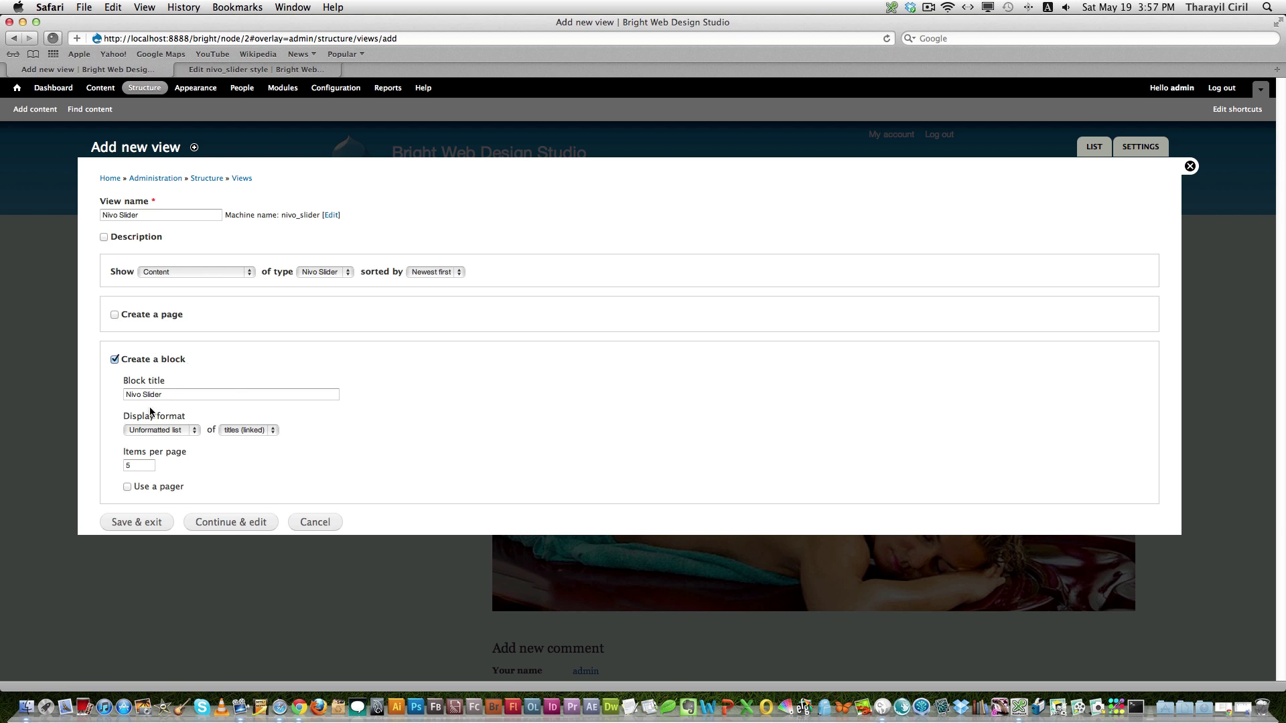
Set the block format to Views Nivo Slider of fields and continue to the view editor
left_click(183, 436)
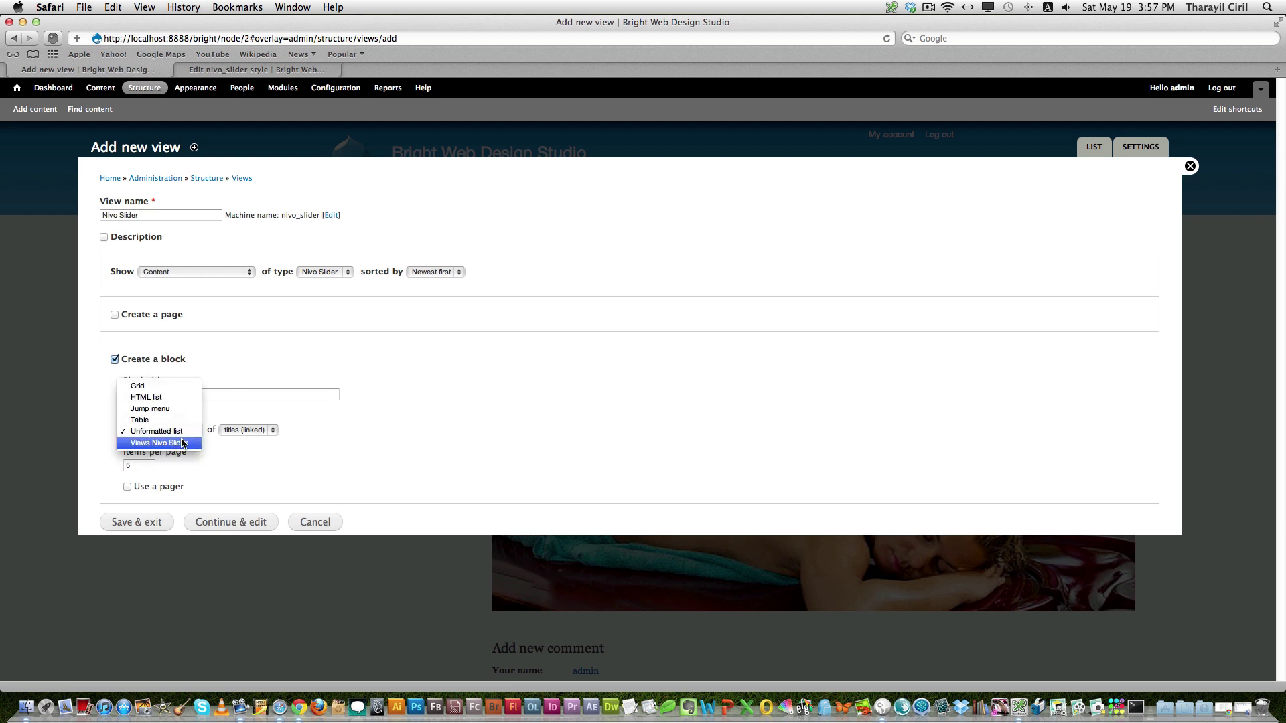
left_click(182, 442)
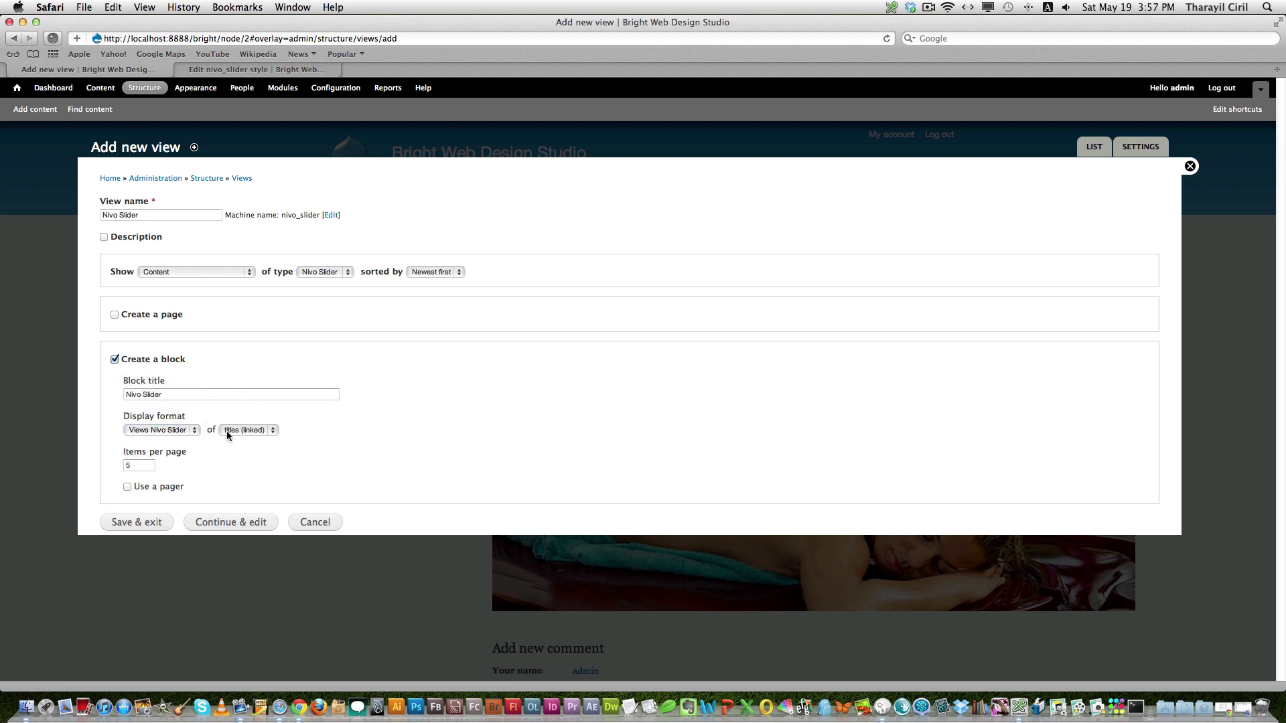
left_click(260, 430)
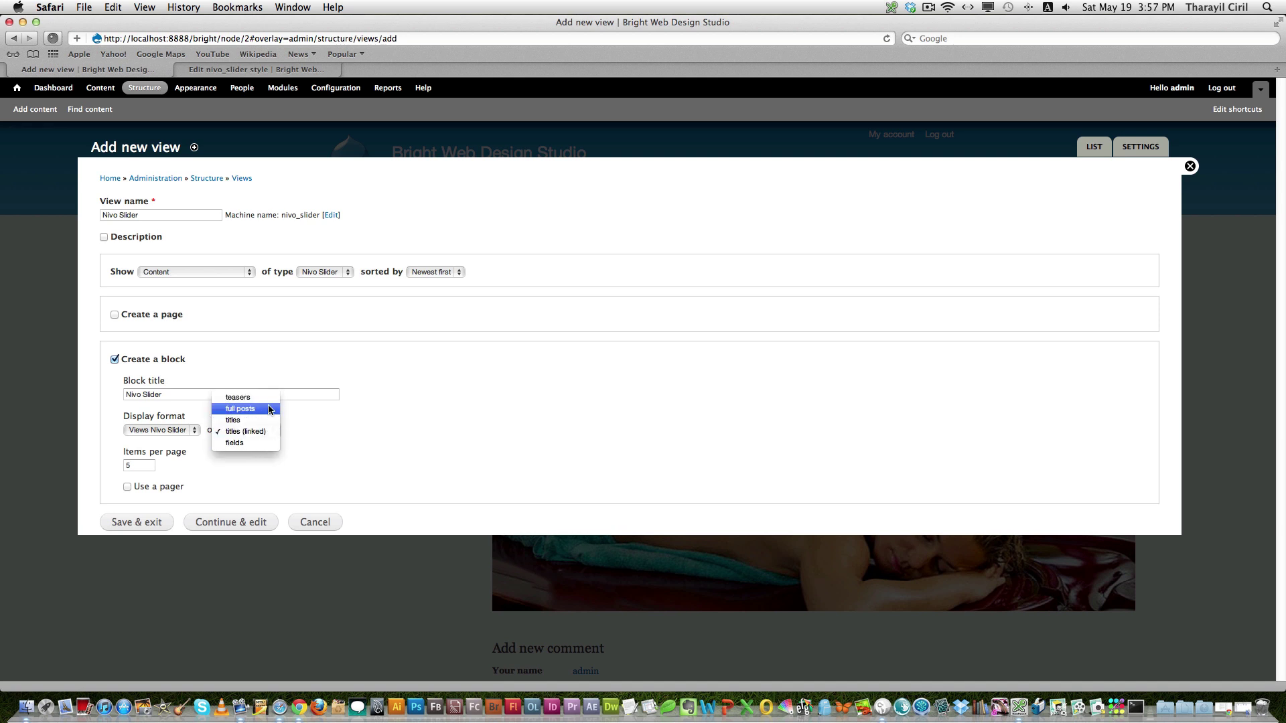
left_click(267, 443)
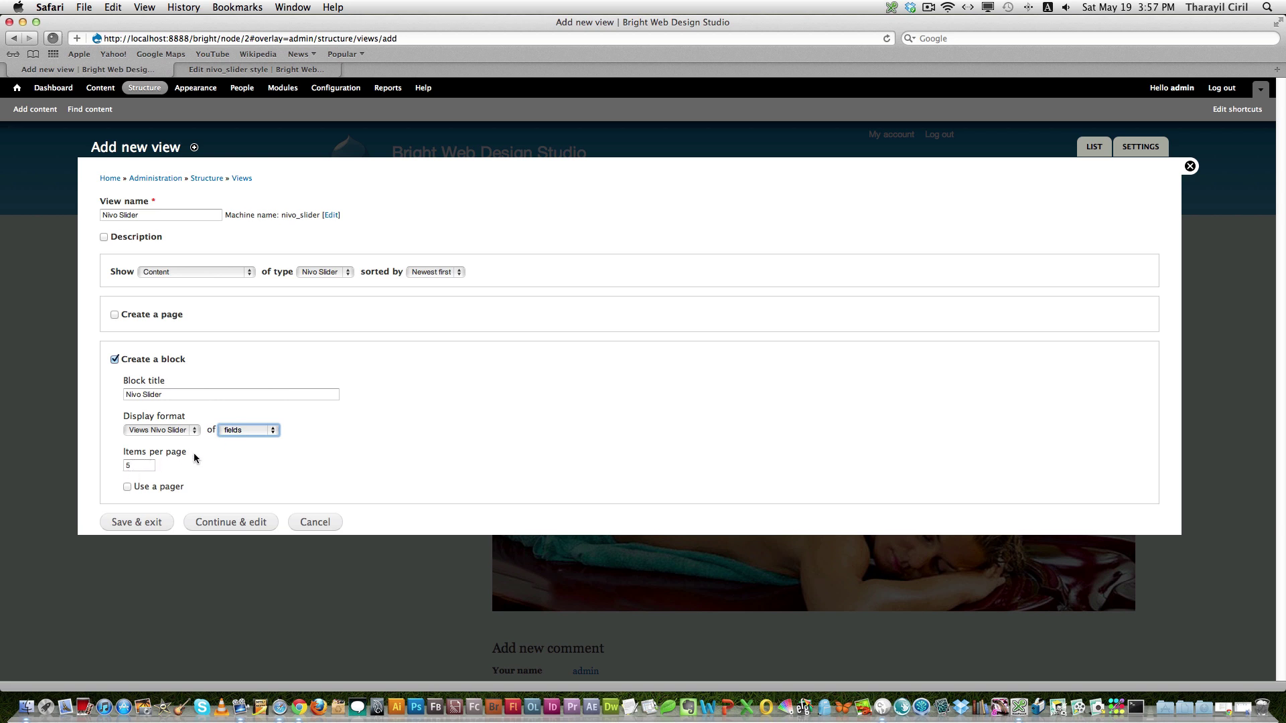
left_click(129, 465)
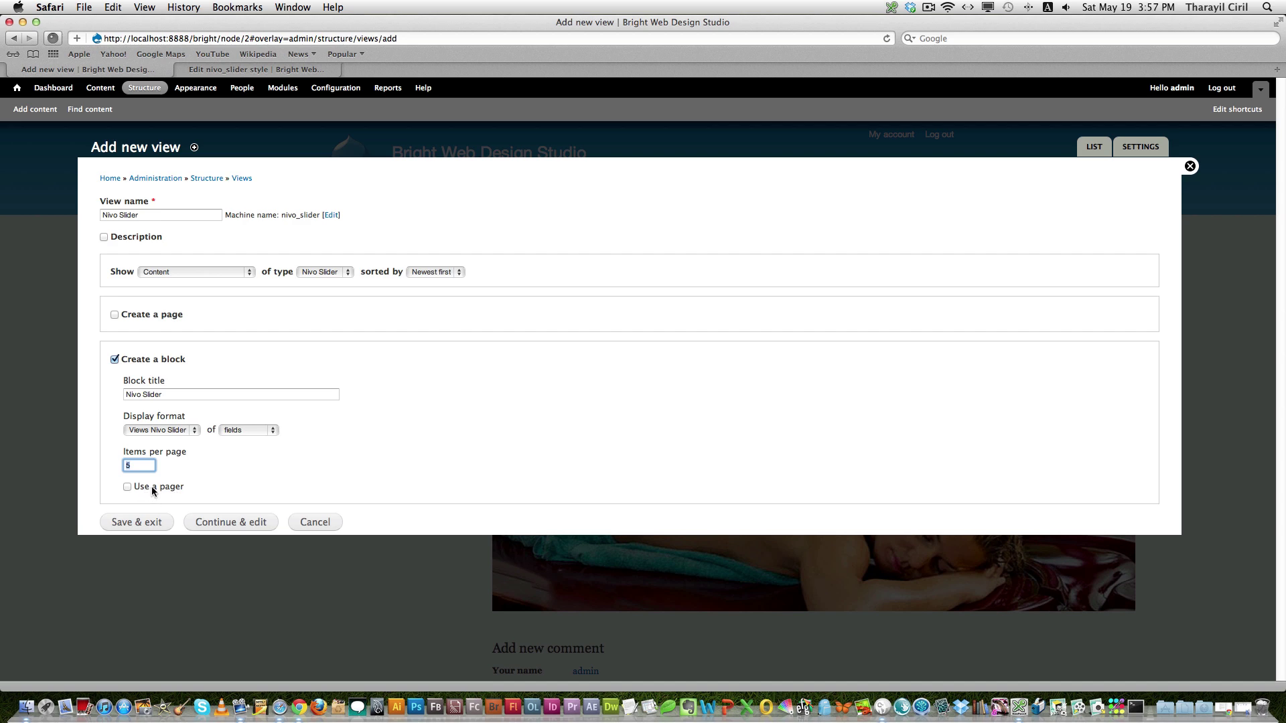
left_click(238, 524)
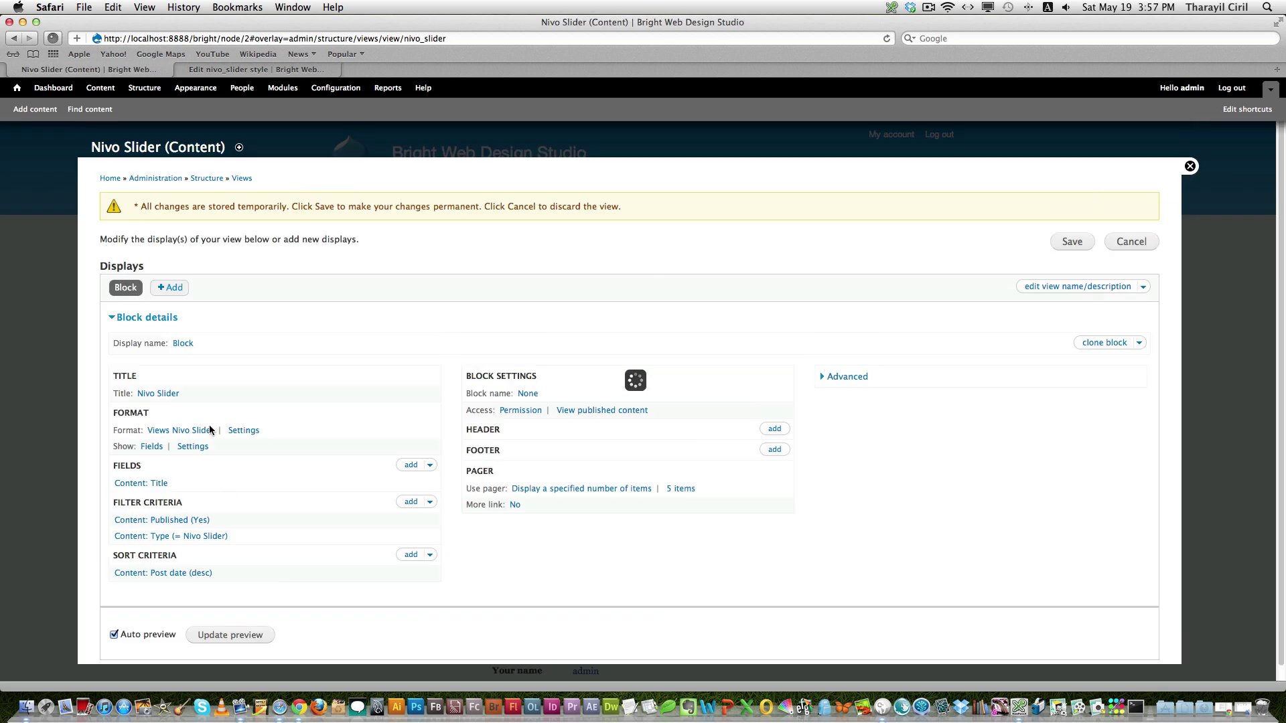
Change the Content: Published filter from Yes to No for all displays
scroll(1281, 379, "down", 3)
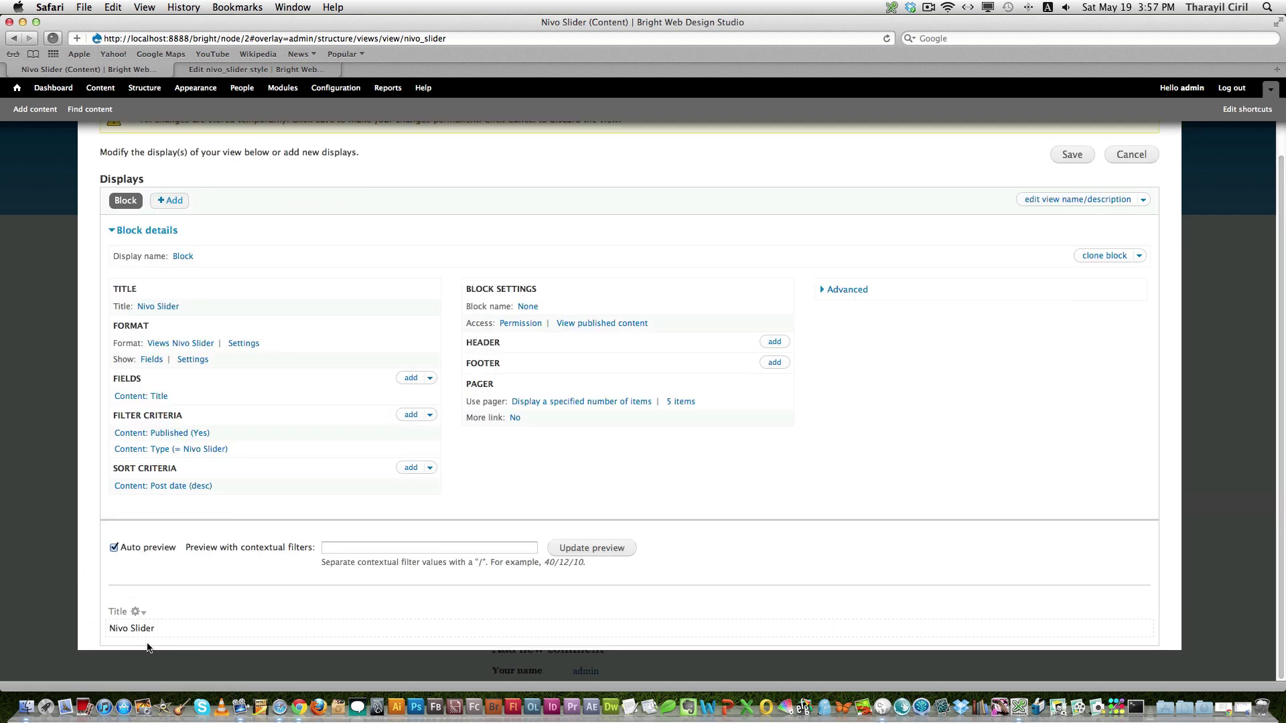
left_click(191, 435)
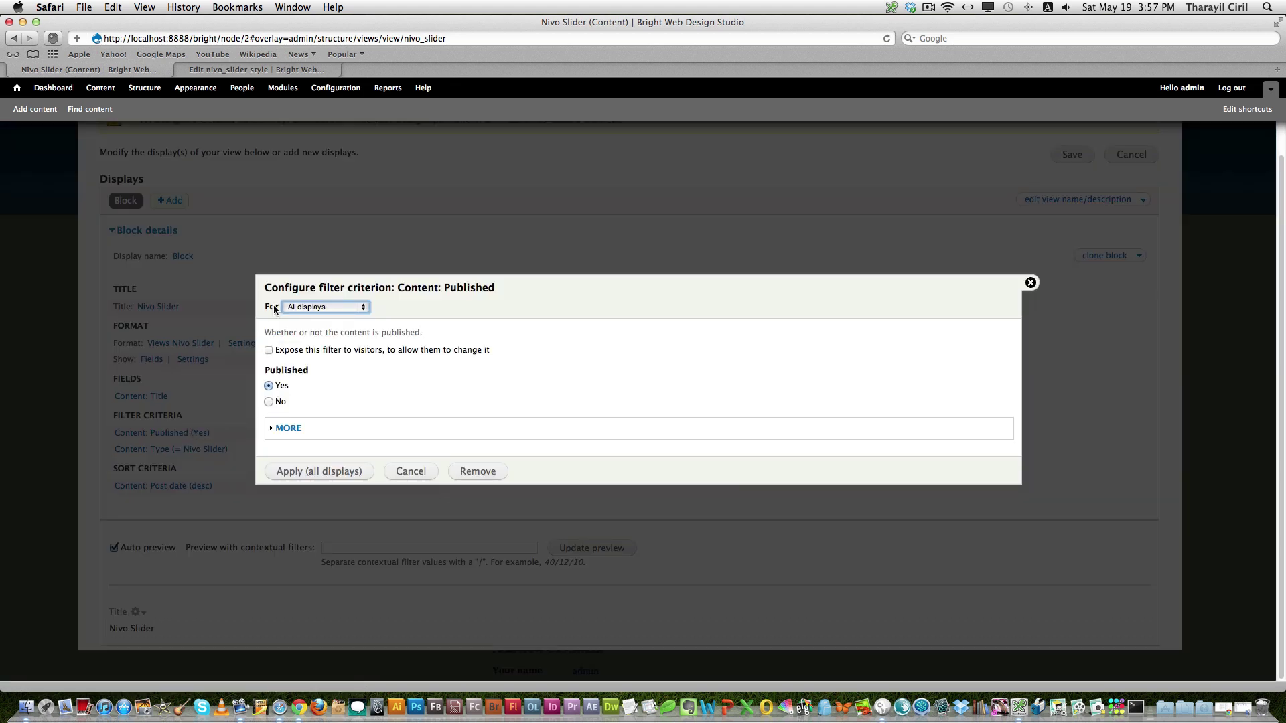
left_click(286, 399)
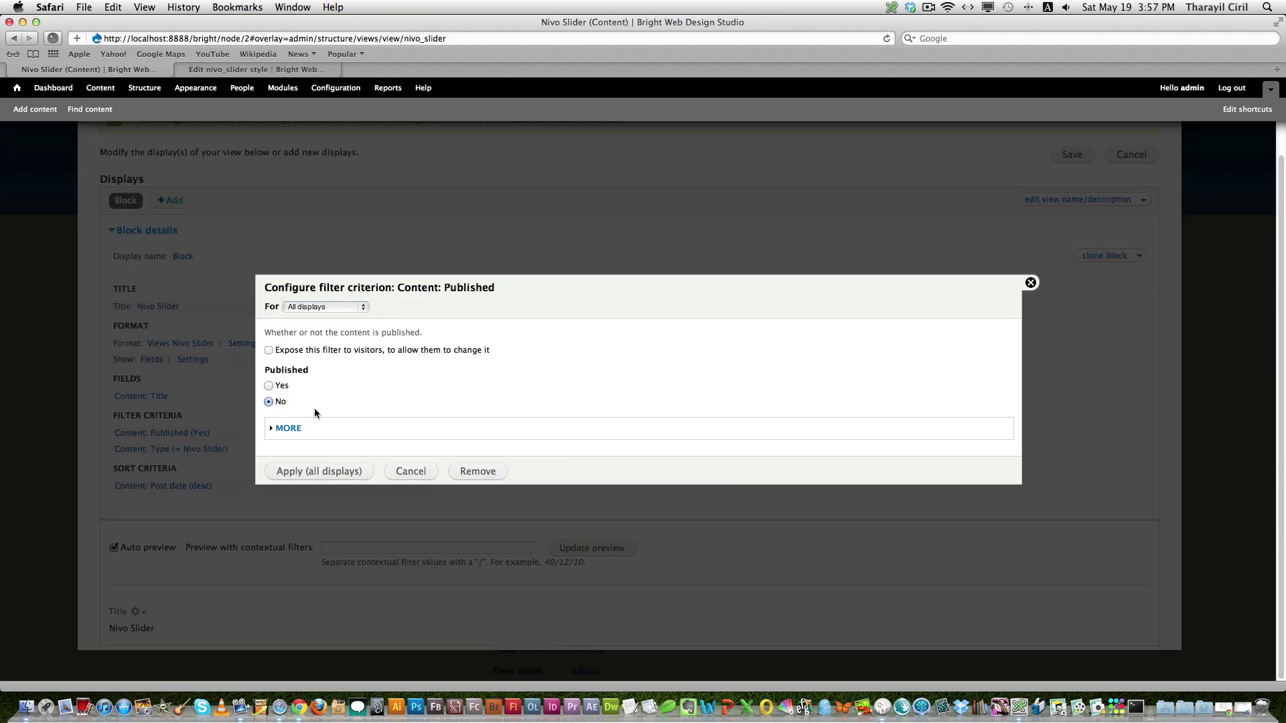
left_click(335, 473)
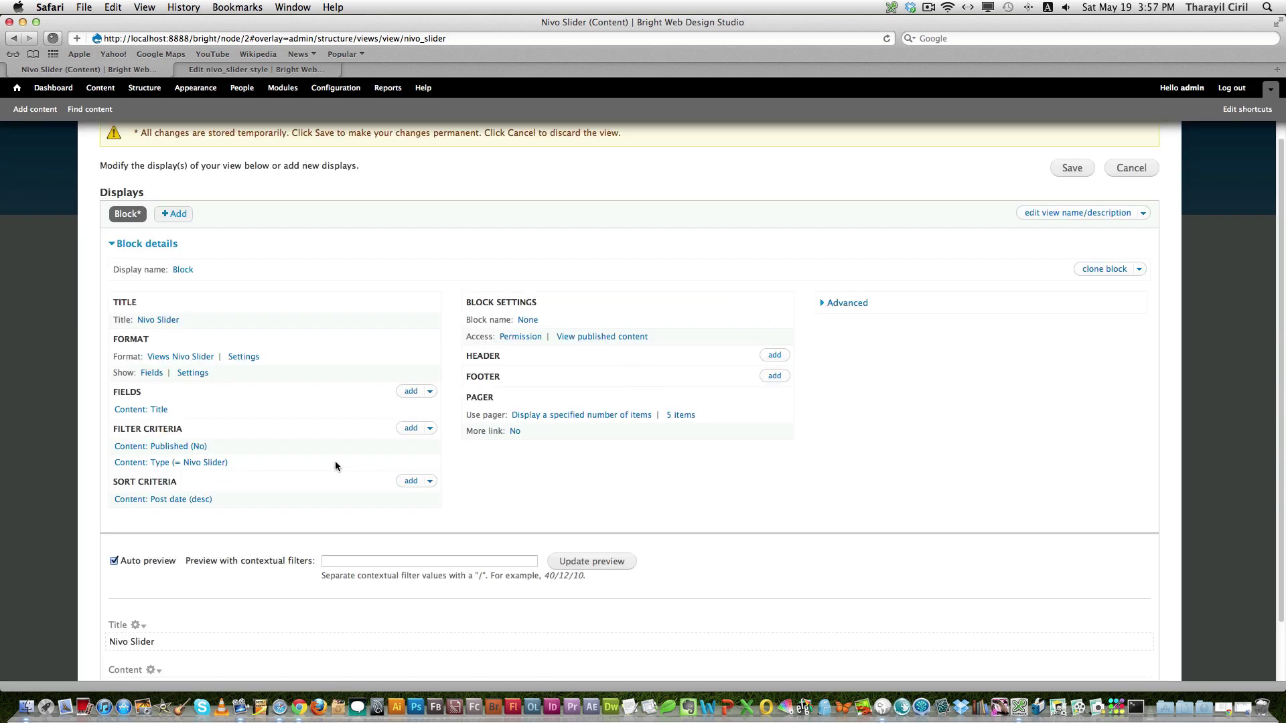
scroll(1253, 469, "down", 2)
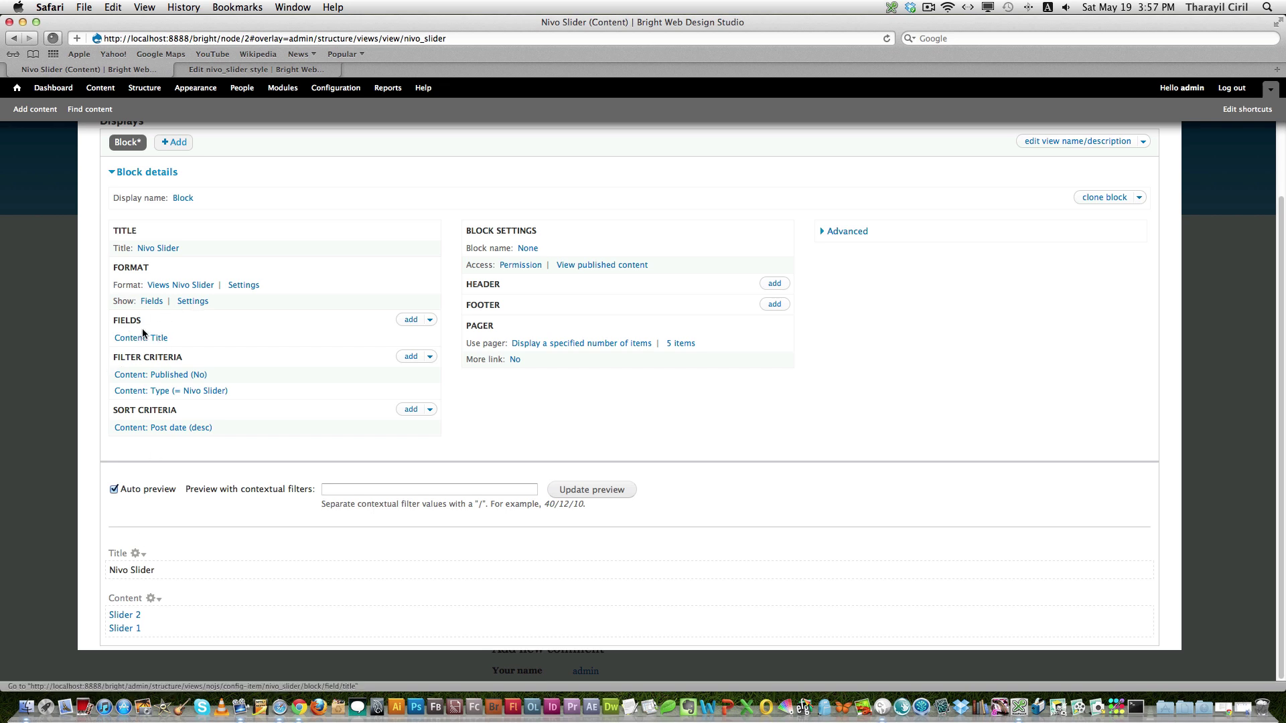
Add the Content: Nivo Slider Image field to the view, filtering the list by Content
left_click(431, 320)
left_click(391, 320)
left_click(554, 213)
left_click(553, 227)
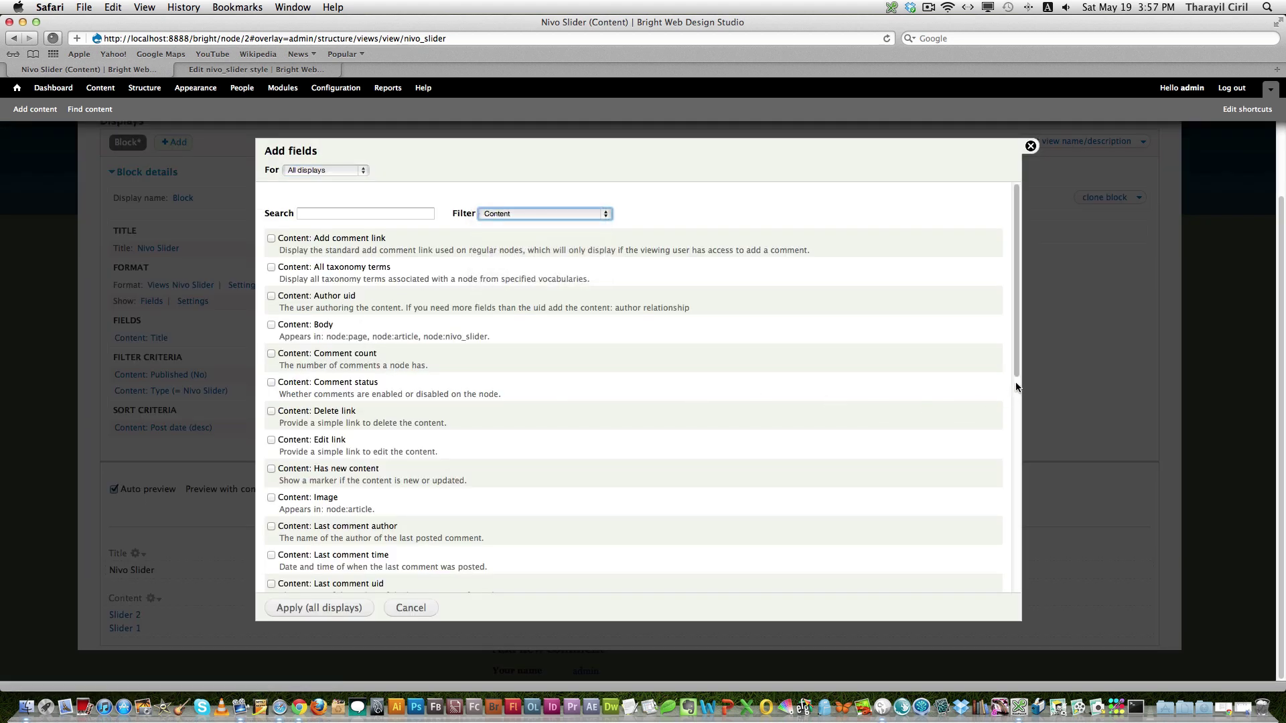
left_click_drag(1015, 372, 995, 468)
scroll(996, 473, "down", 3)
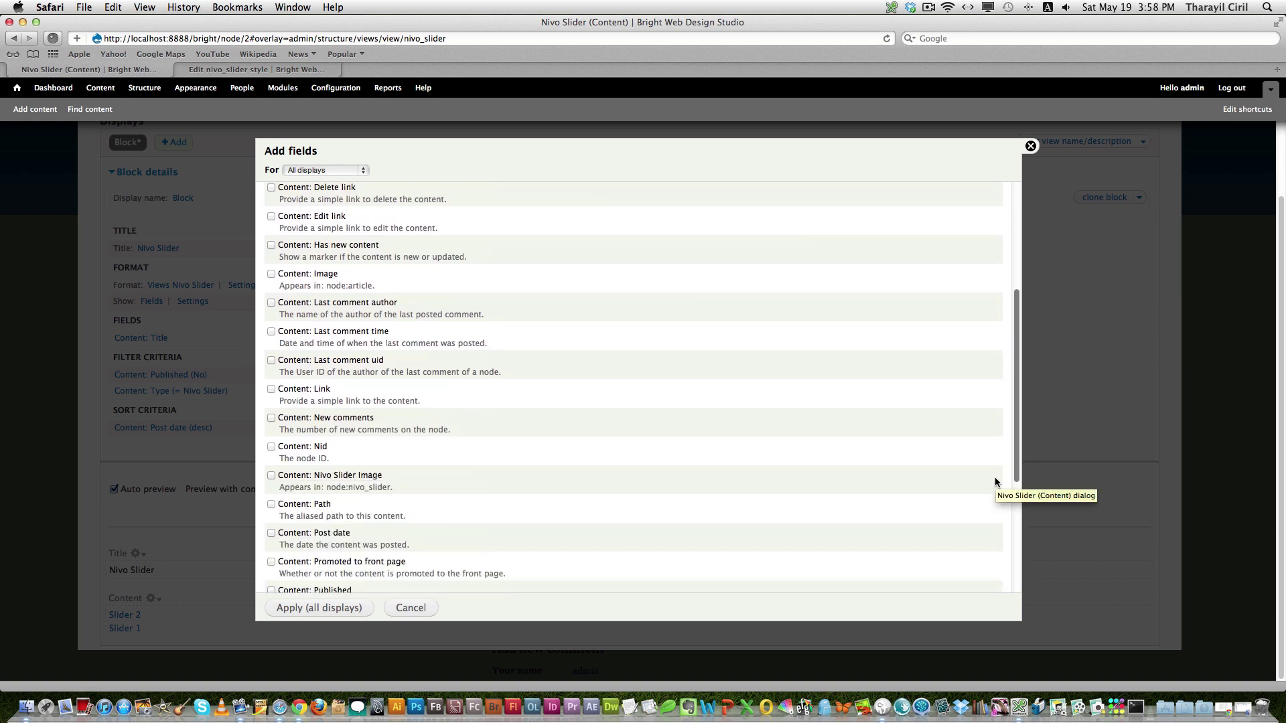
left_click(367, 399)
left_click(330, 609)
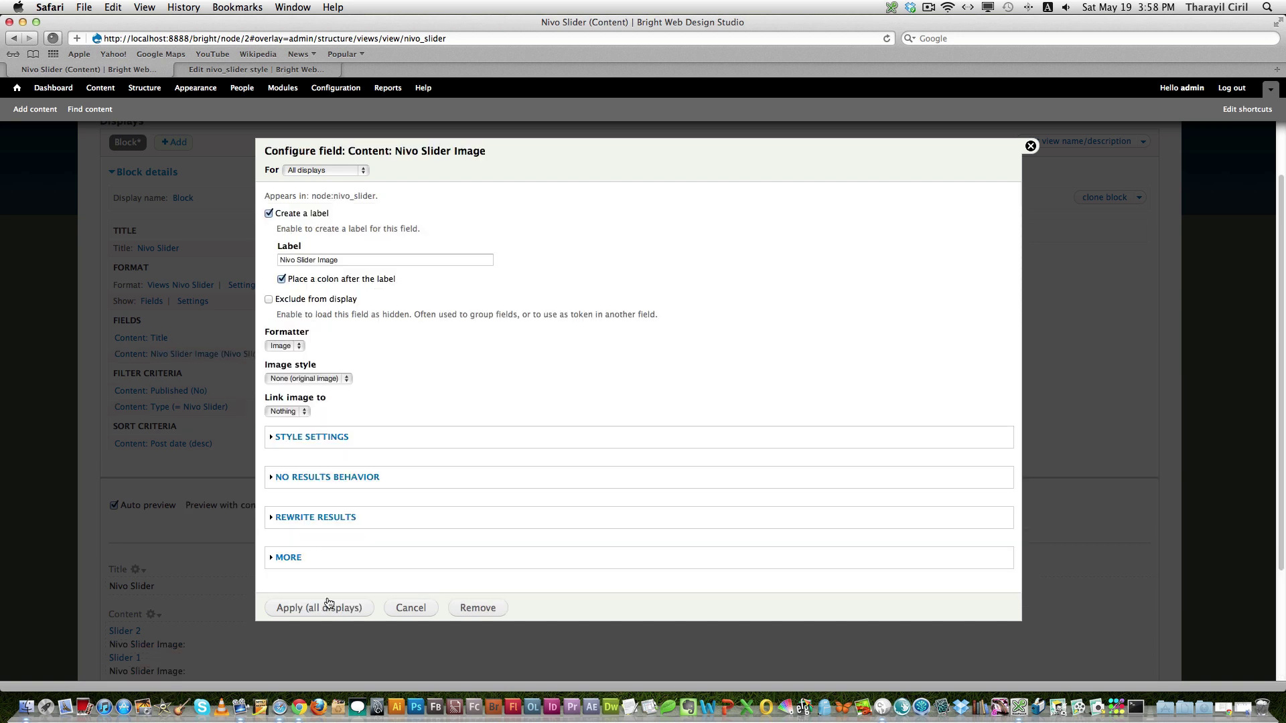
Configure the image field with no label, nivo_slider image style, and a link to Content
left_click(269, 213)
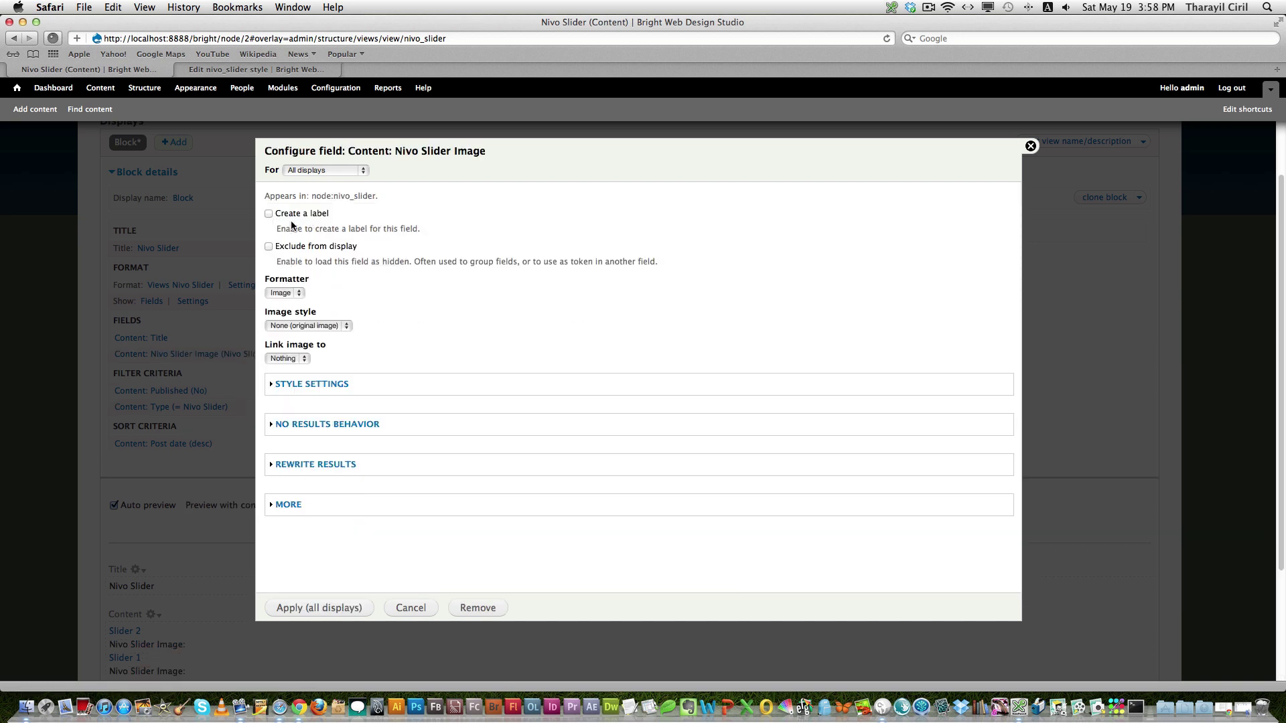
left_click(295, 293)
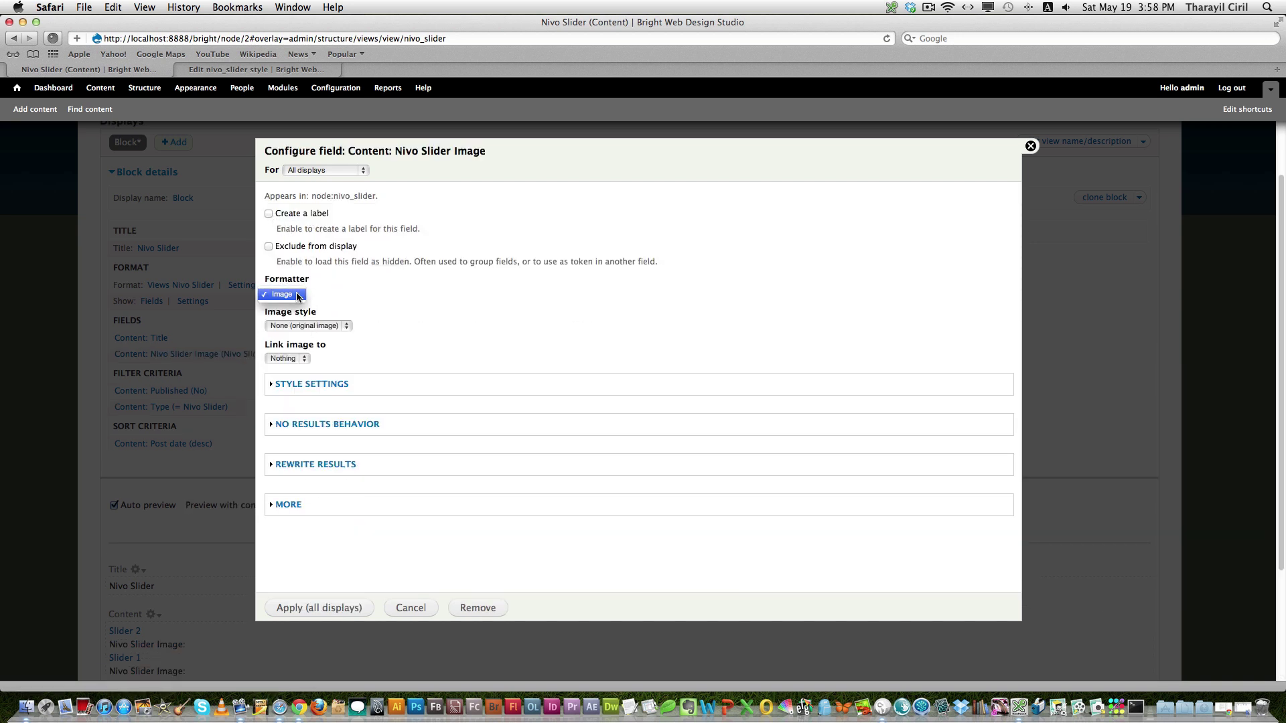
left_click(350, 323)
left_click(338, 326)
left_click(302, 368)
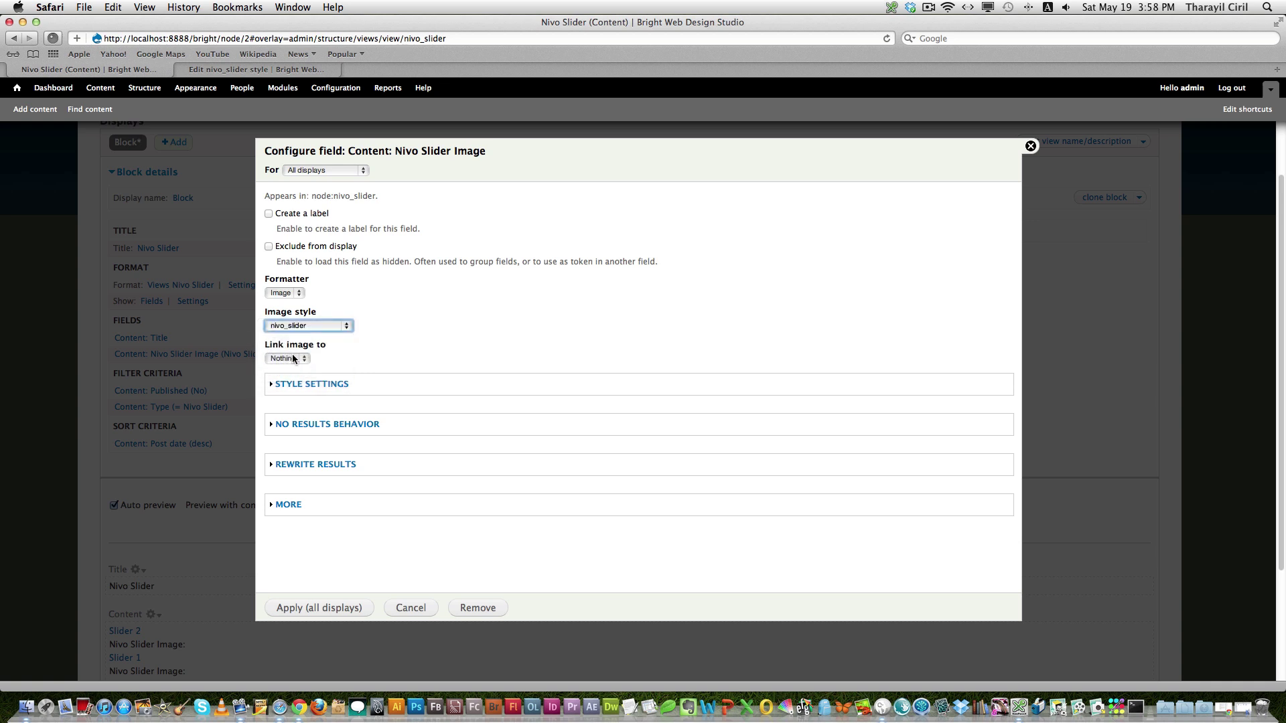
left_click(303, 360)
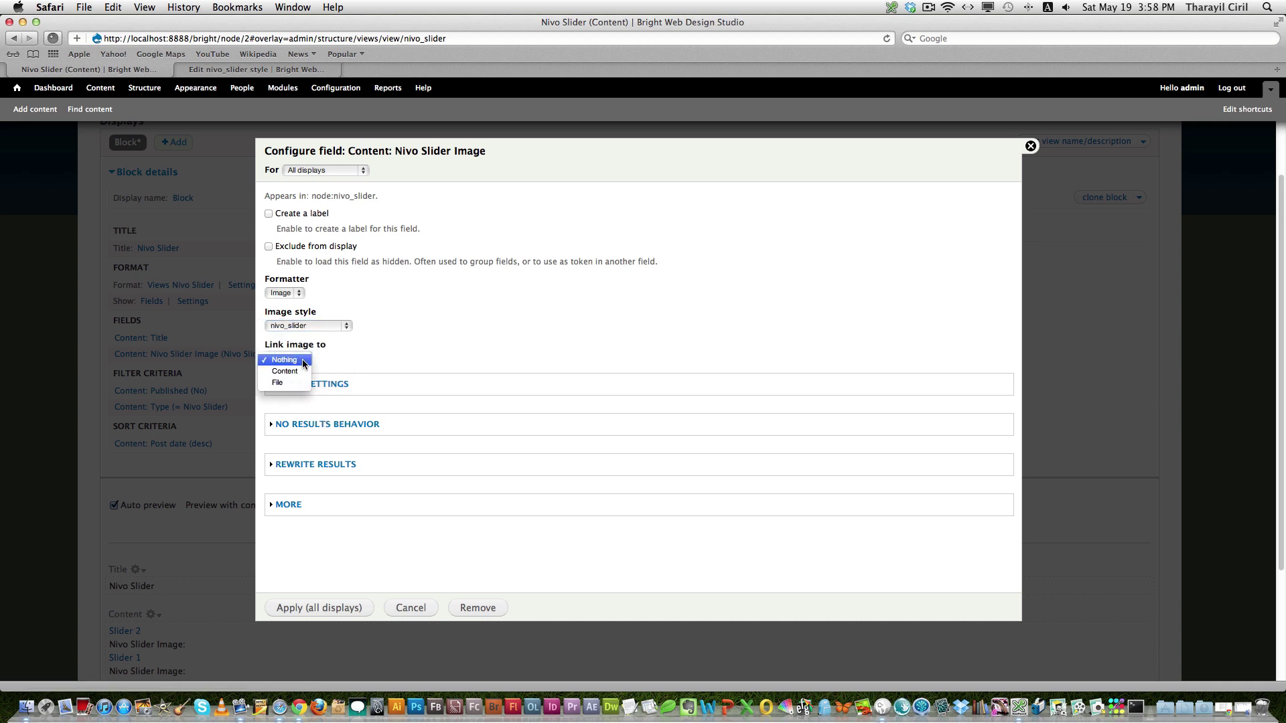
left_click(296, 370)
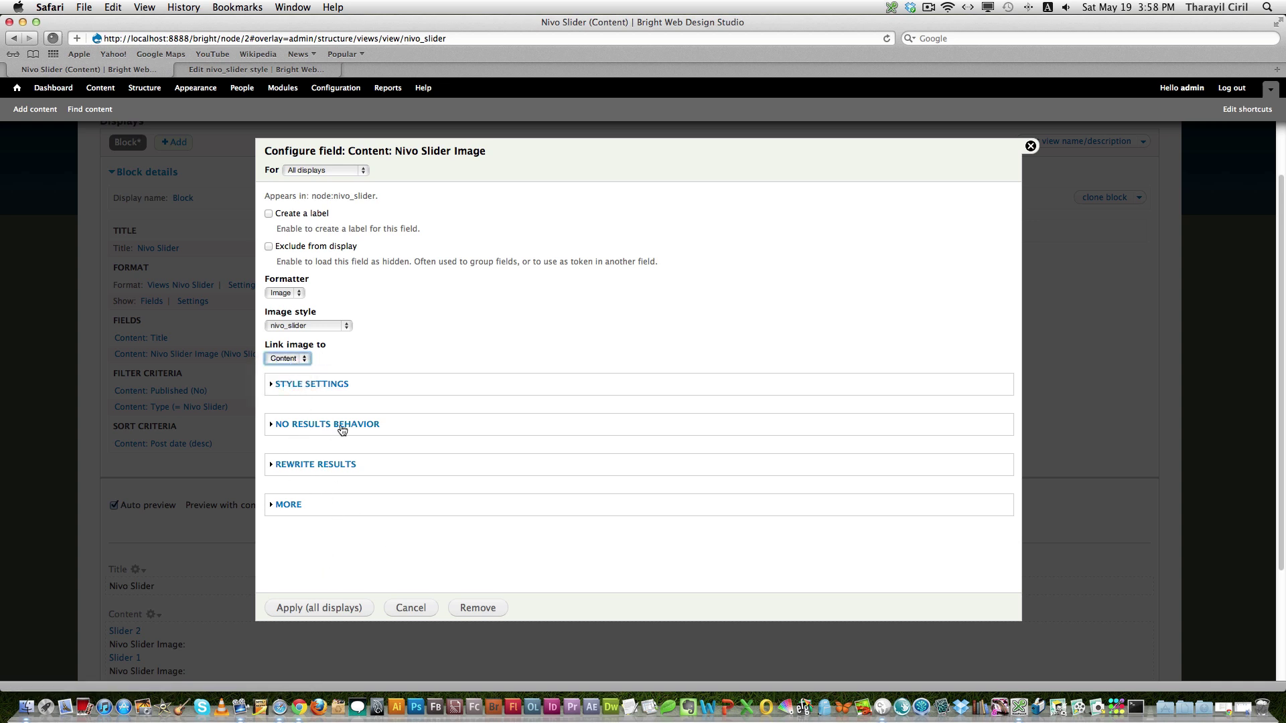
left_click(319, 608)
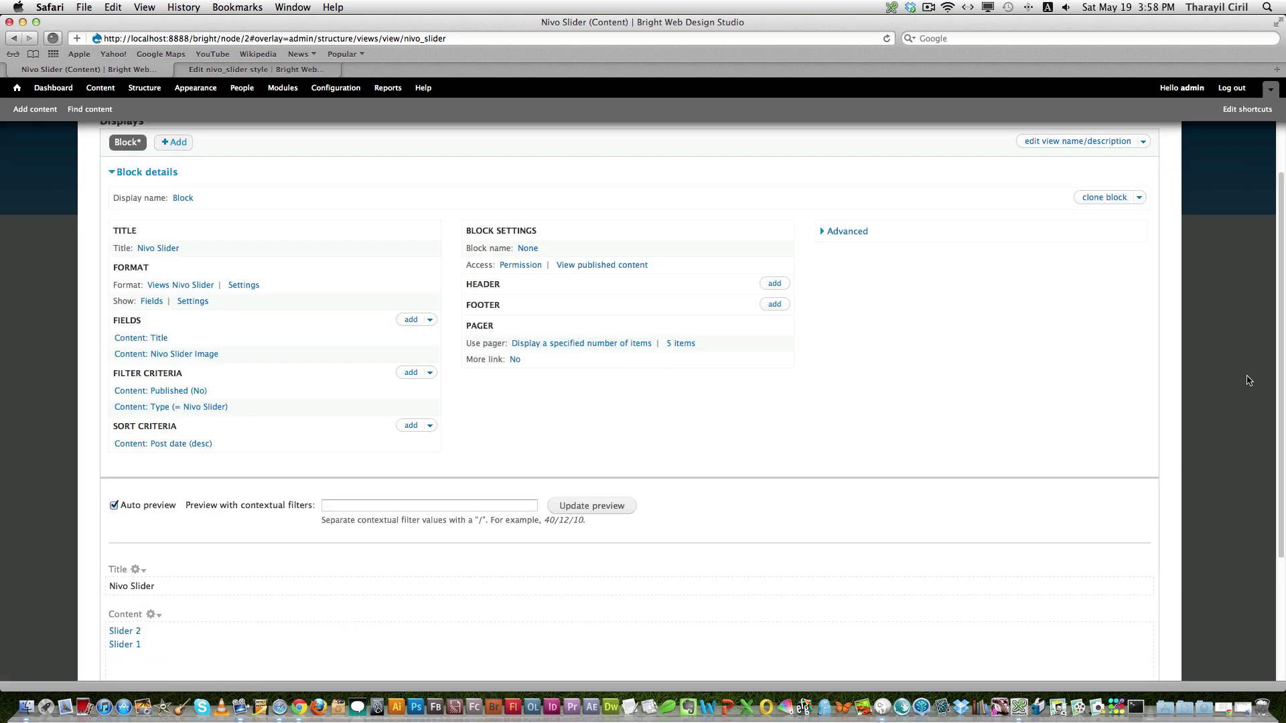
Remove the Content: Title field from the view's Fields list
scroll(1257, 509, "down", 5)
scroll(1247, 449, "up", 4)
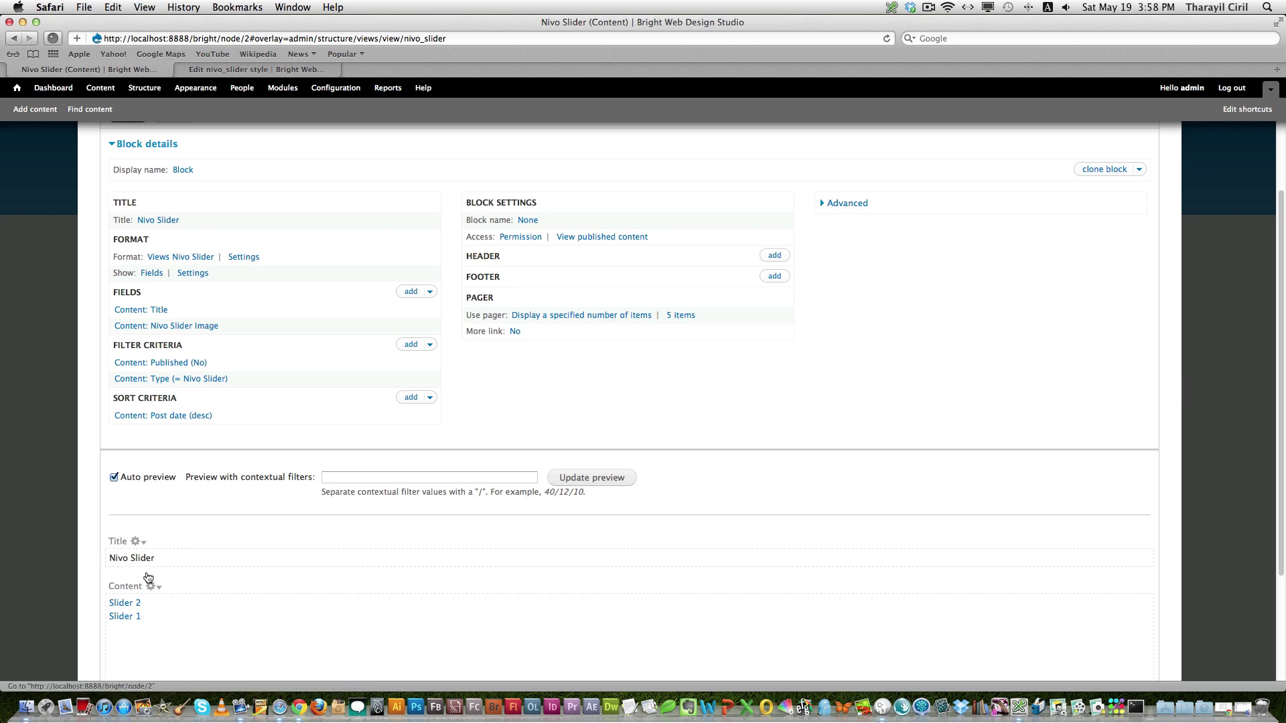
left_click(154, 311)
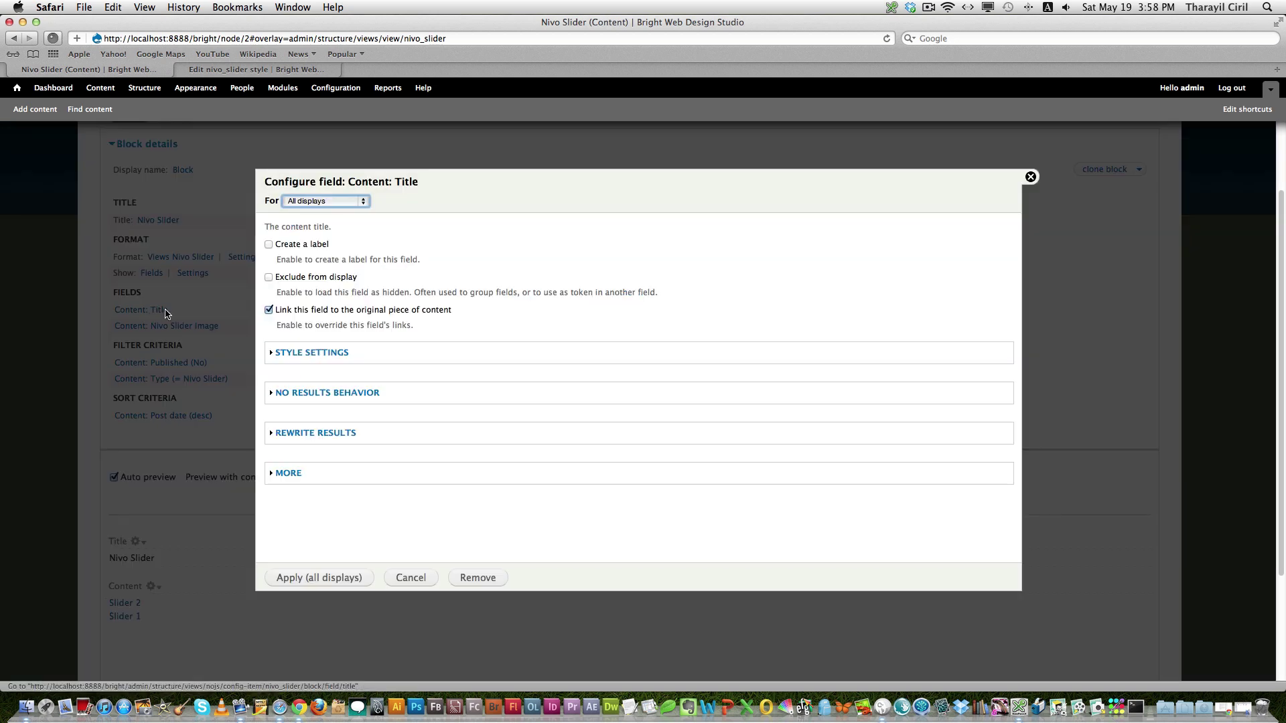
left_click(497, 578)
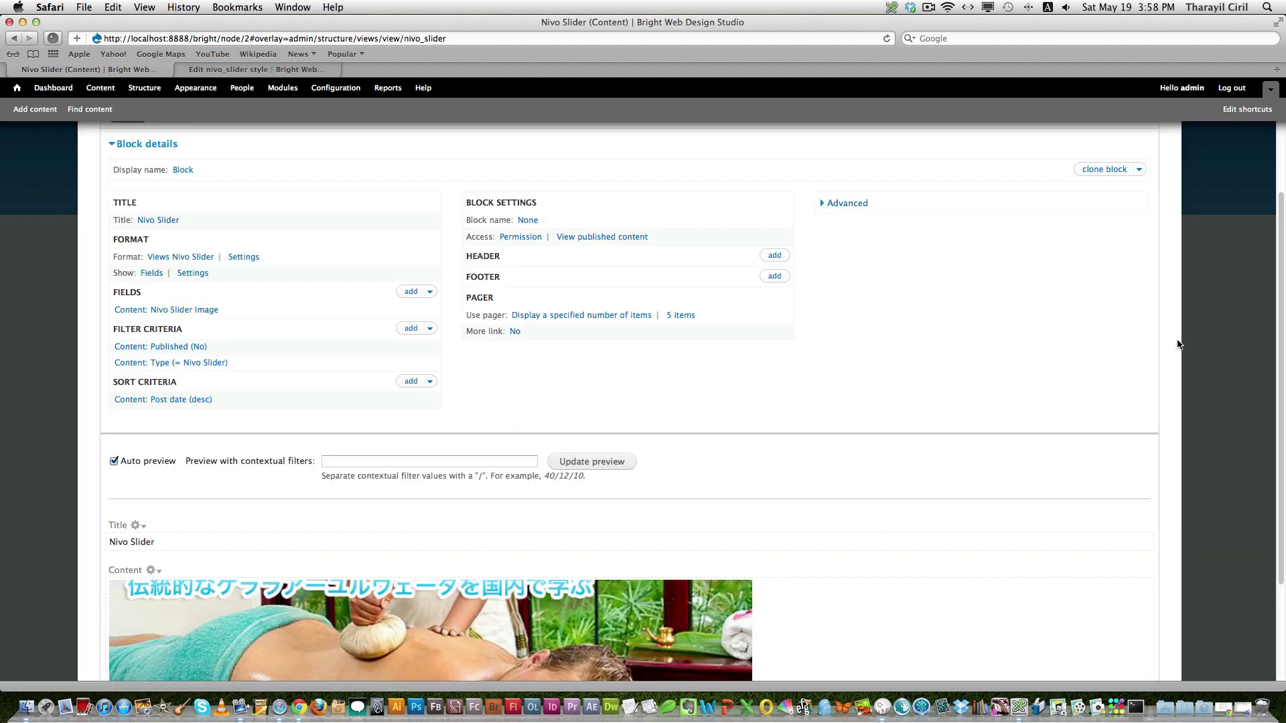
scroll(1273, 298, "down", 4)
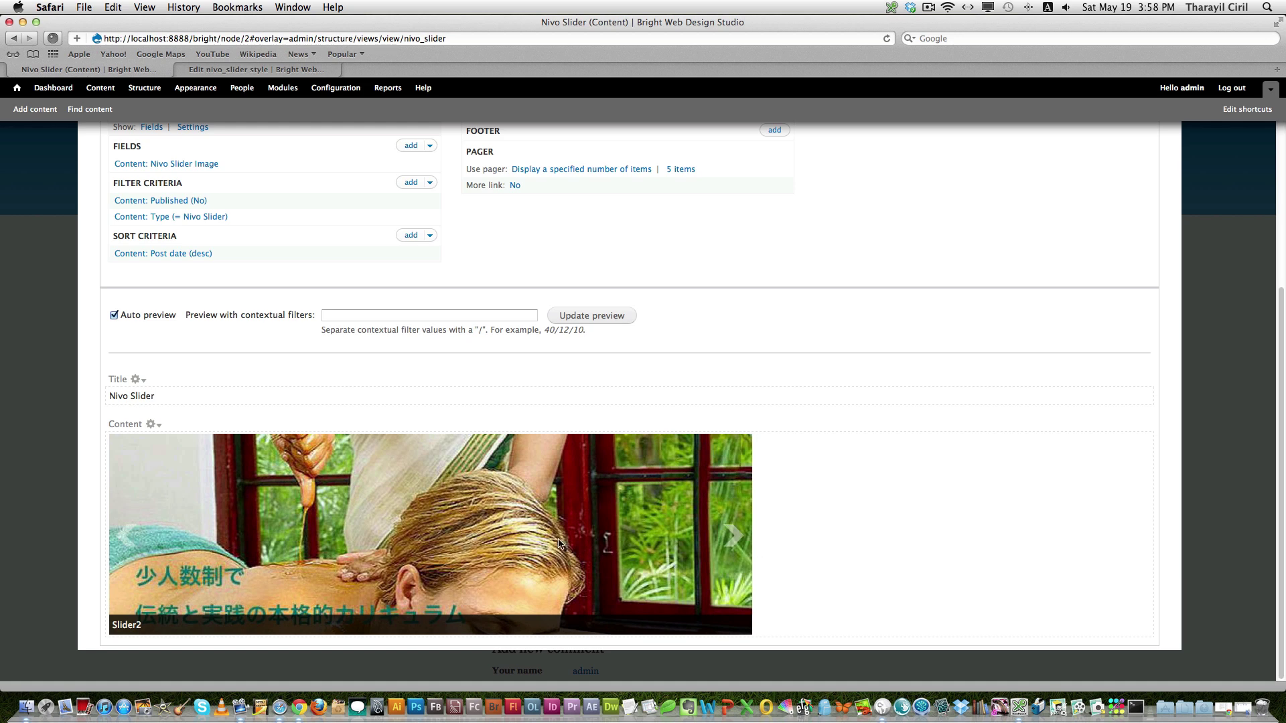
scroll(670, 335, "up", 5)
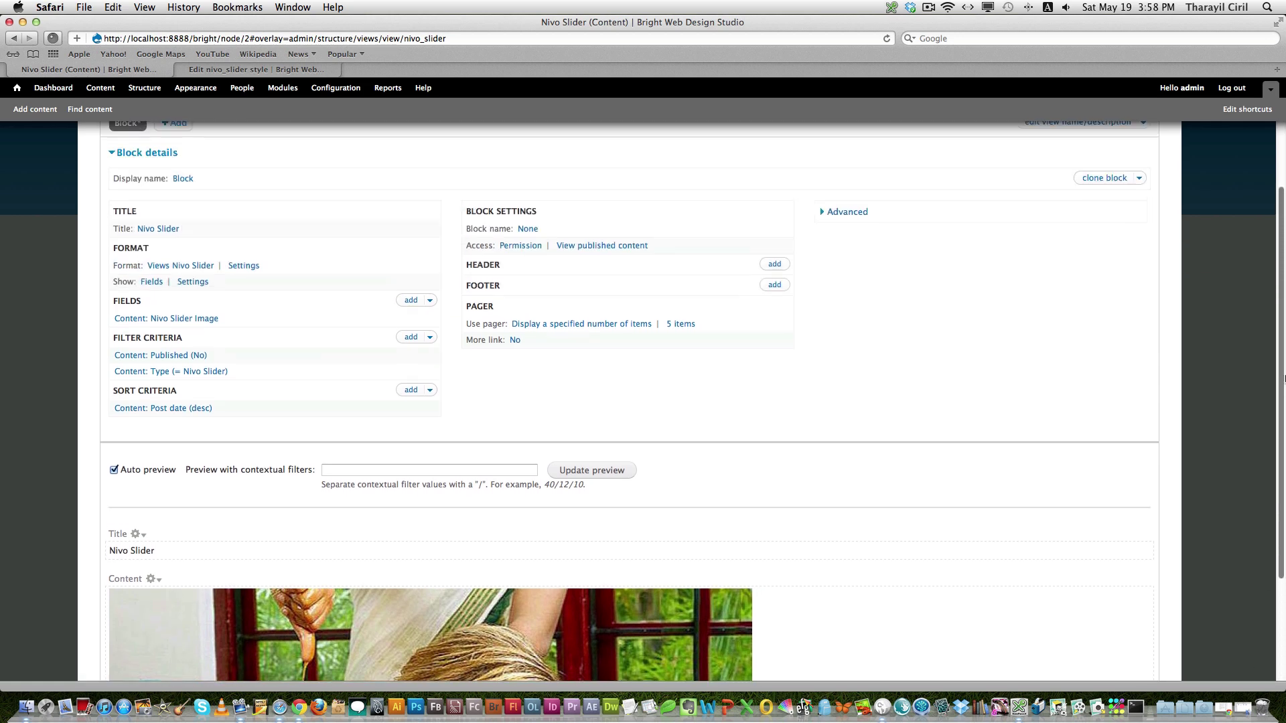
Review the Nivo Slider format settings, keeping the Default slider style and thumbnail image style
left_click(244, 281)
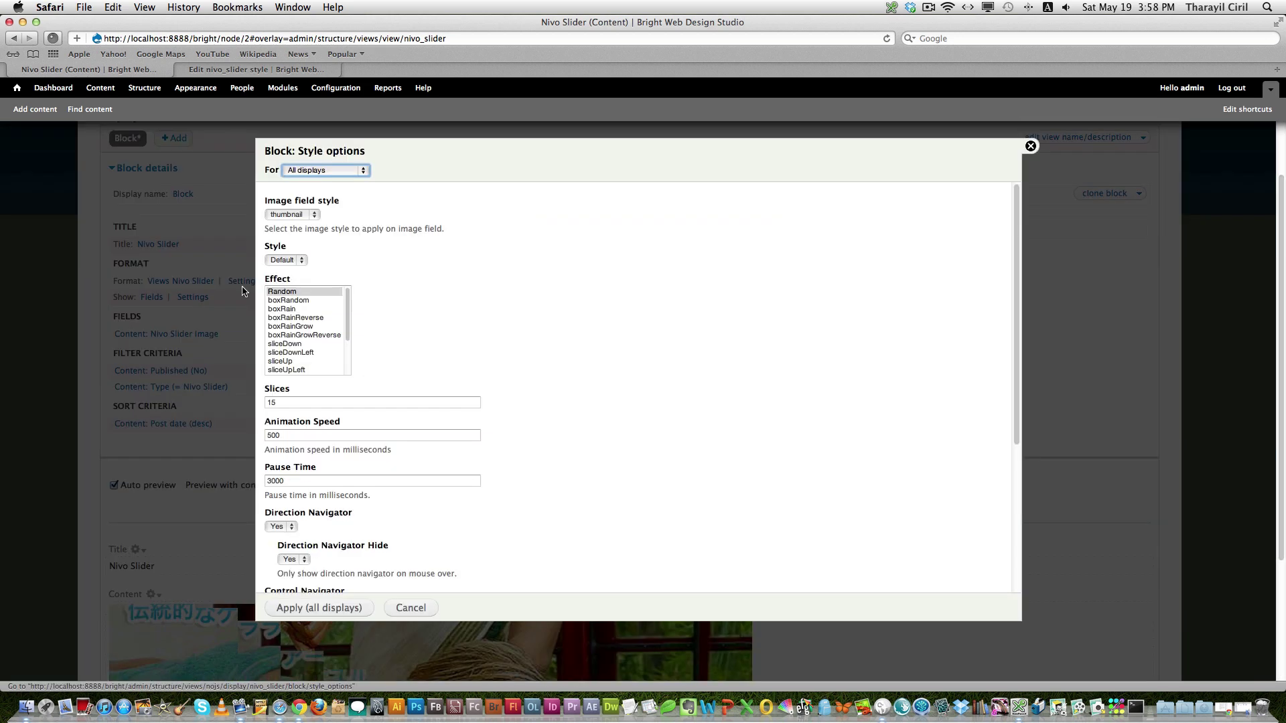
left_click(298, 262)
left_click(288, 261)
scroll(1015, 299, "down", 2)
left_click(314, 203)
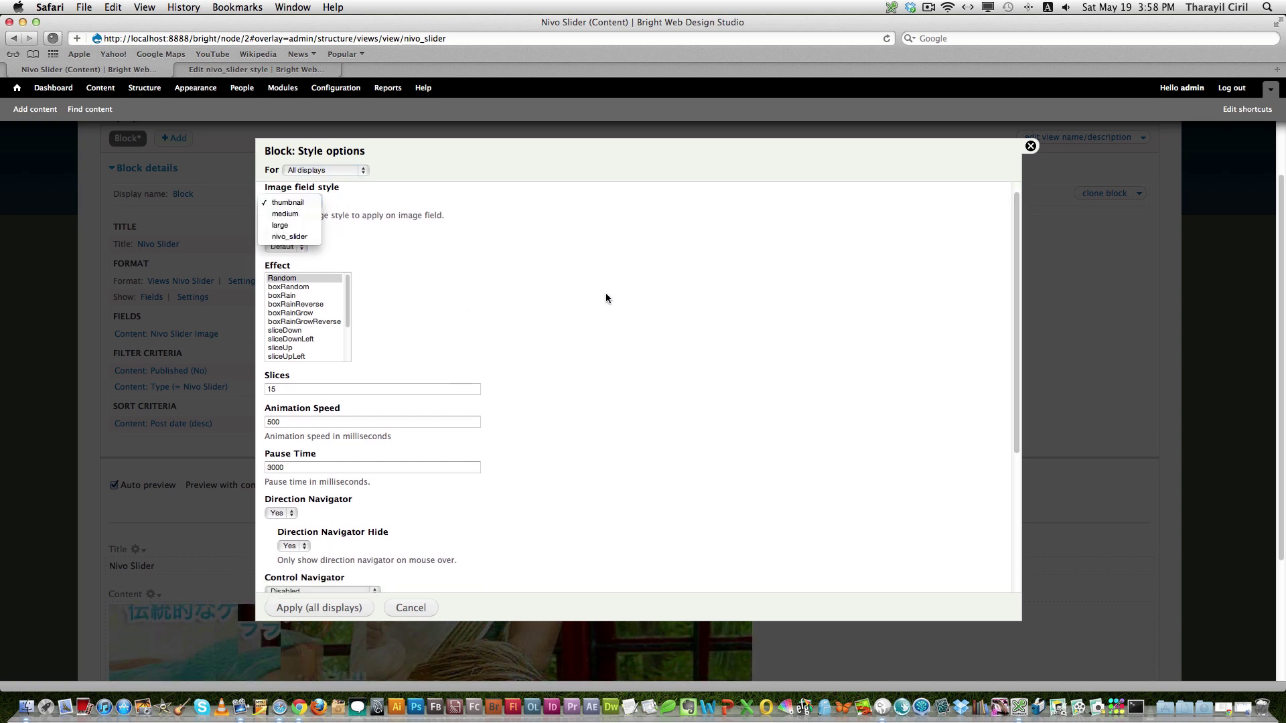
left_click(502, 283)
scroll(1018, 385, "down", 2)
scroll(1018, 385, "down", 5)
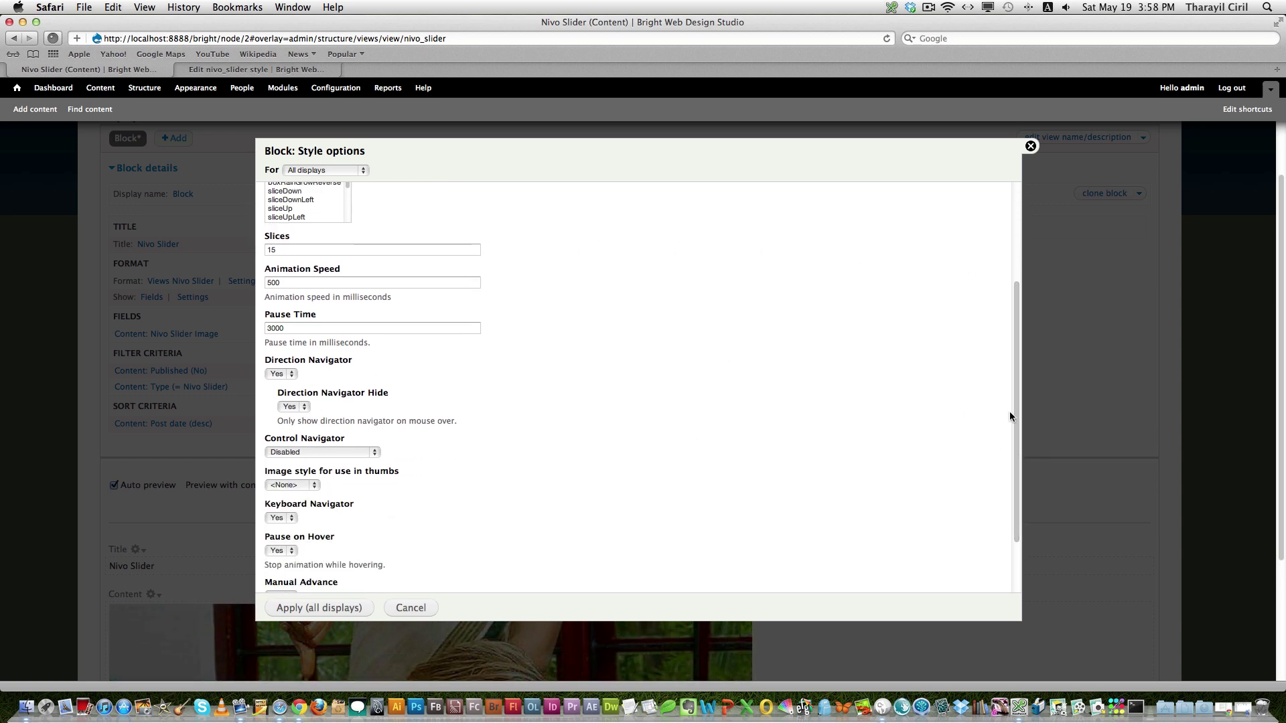
scroll(1015, 414, "down", 3)
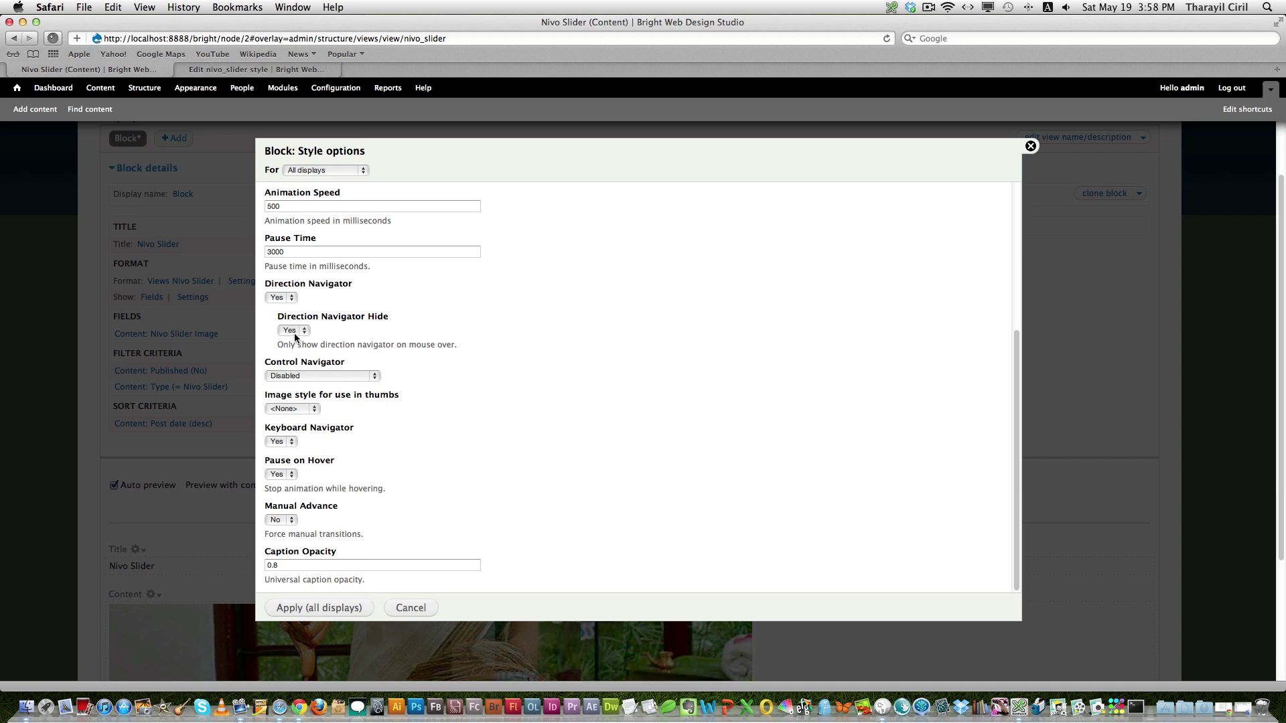
Set Control Navigator to Basic, apply to all displays, and save the view
left_click(320, 375)
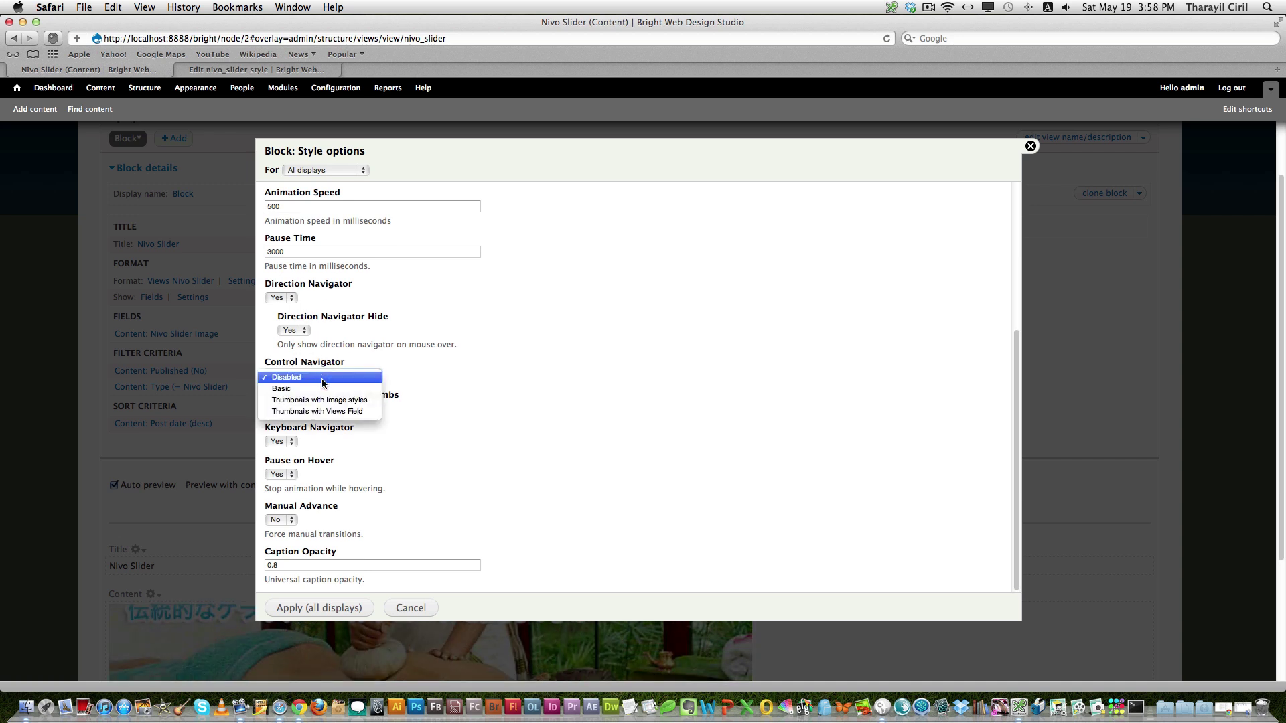
left_click(322, 389)
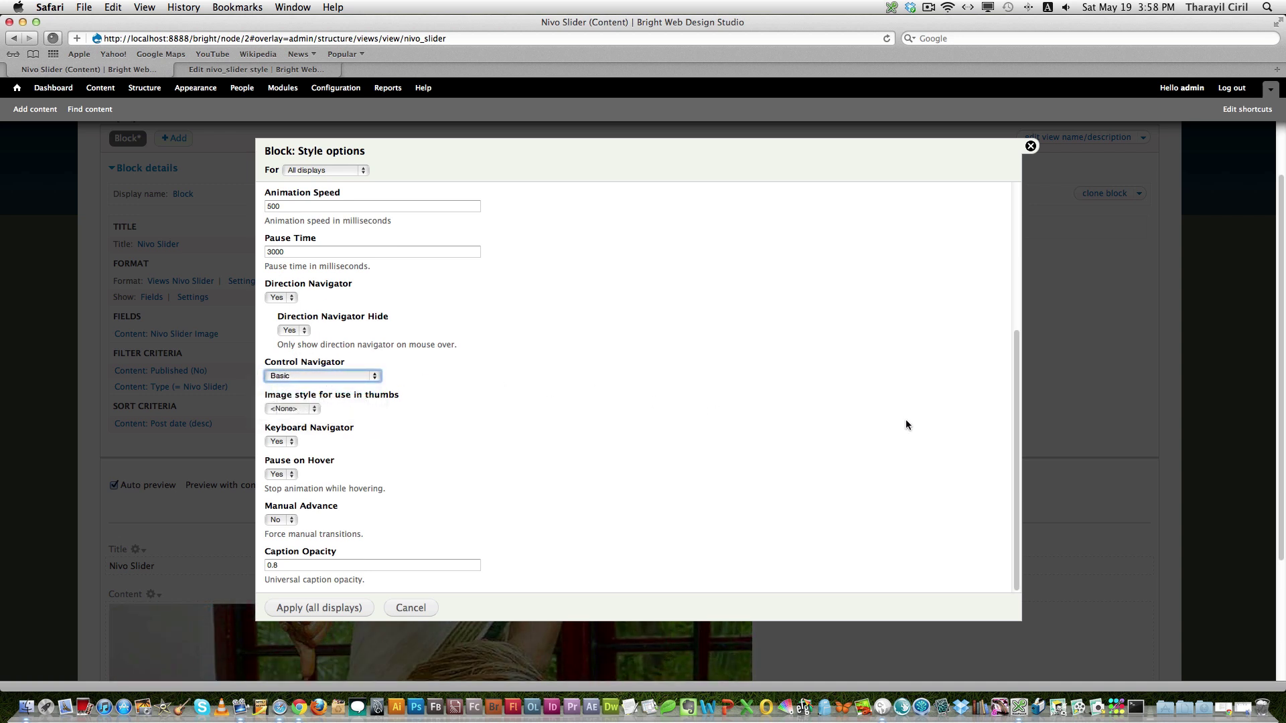
left_click(1013, 440)
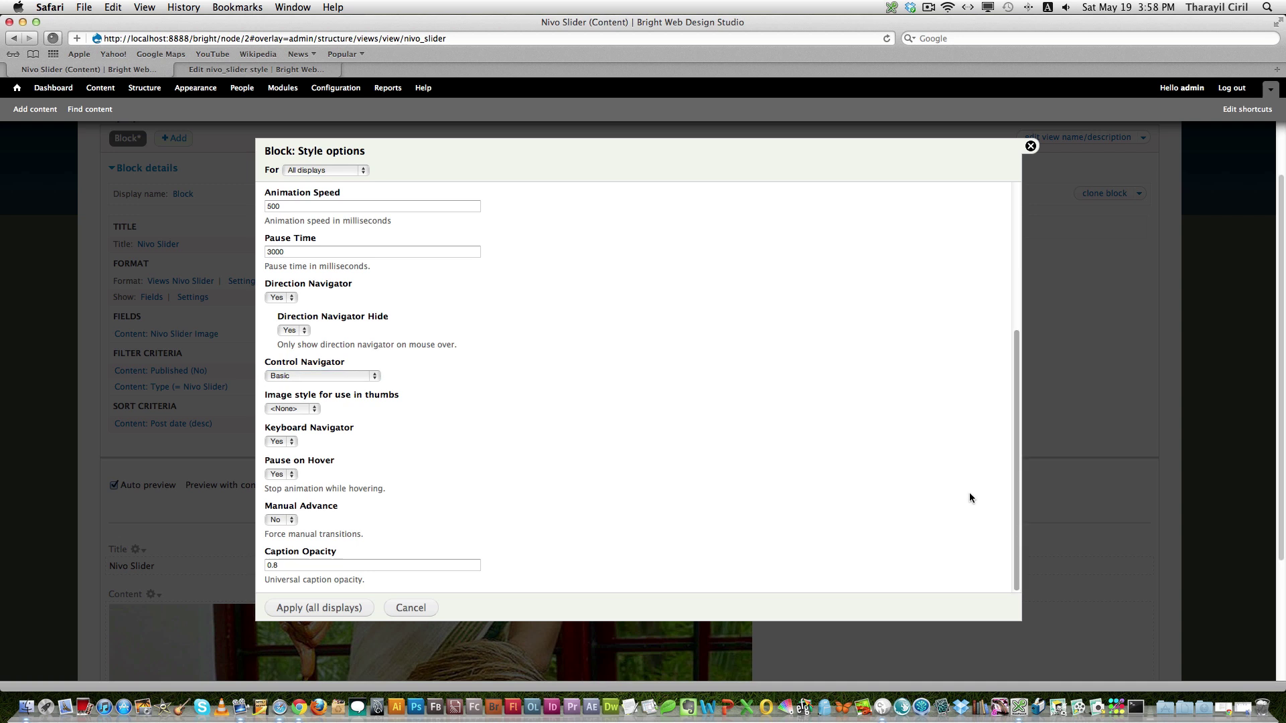
left_click(321, 610)
scroll(582, 653, "down", 5)
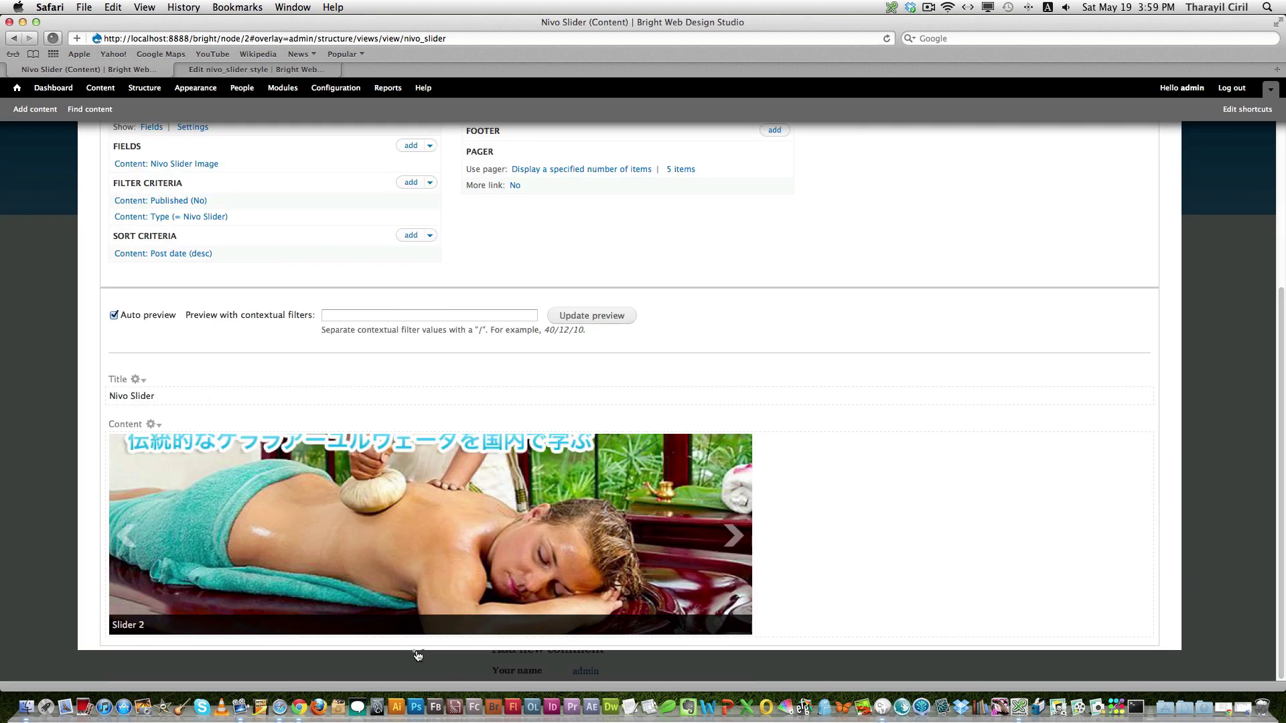
scroll(1280, 533, "up", 10)
left_click(1073, 242)
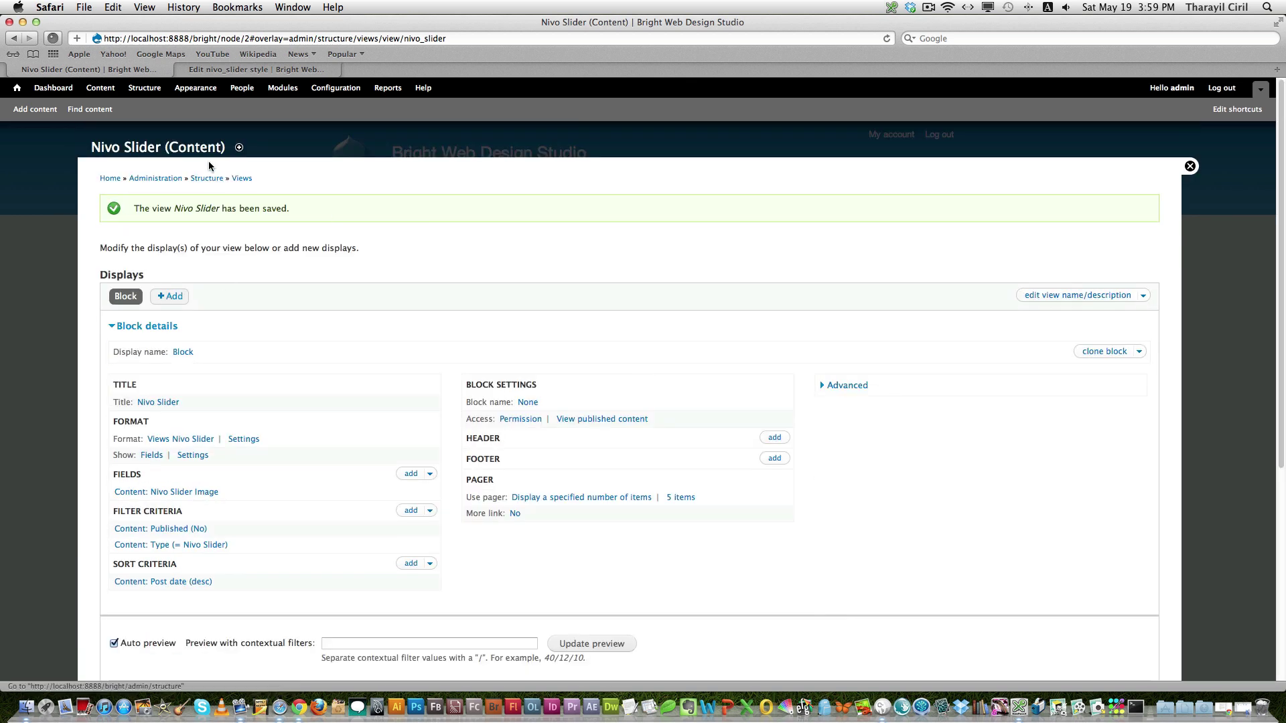
Place the View: Nivo Slider block in the Featured region
left_click(148, 92)
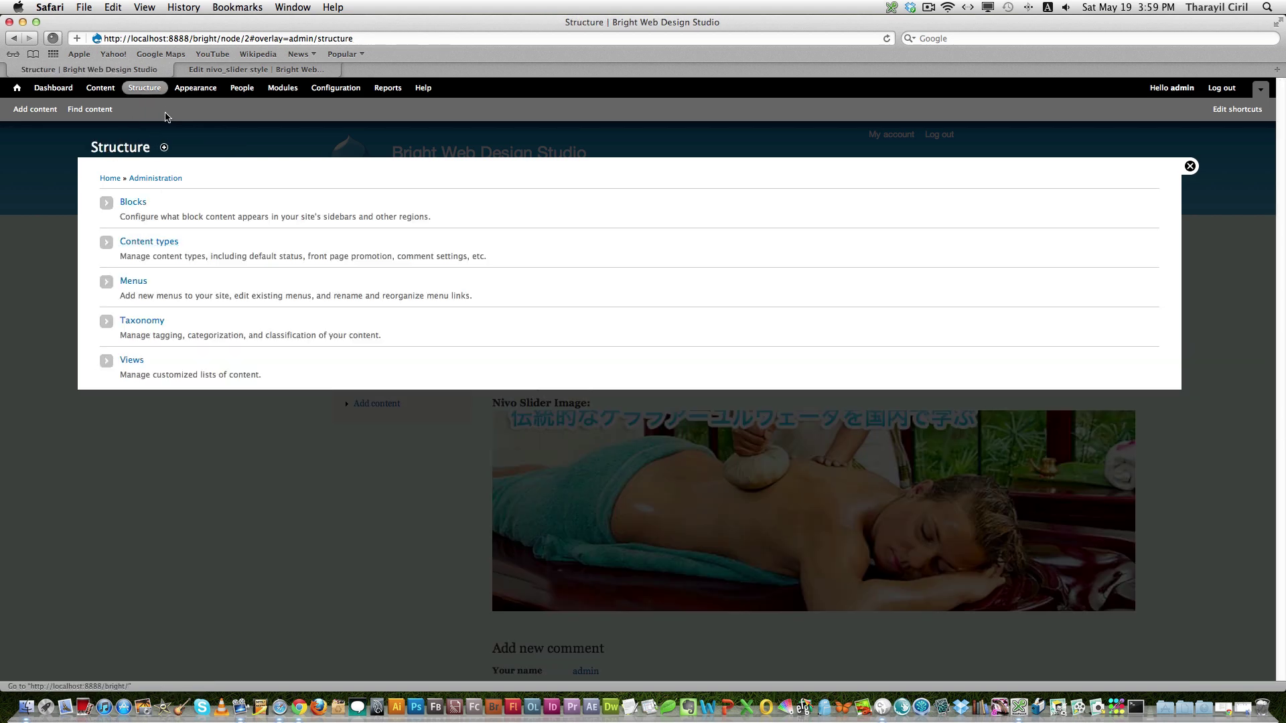
left_click(137, 201)
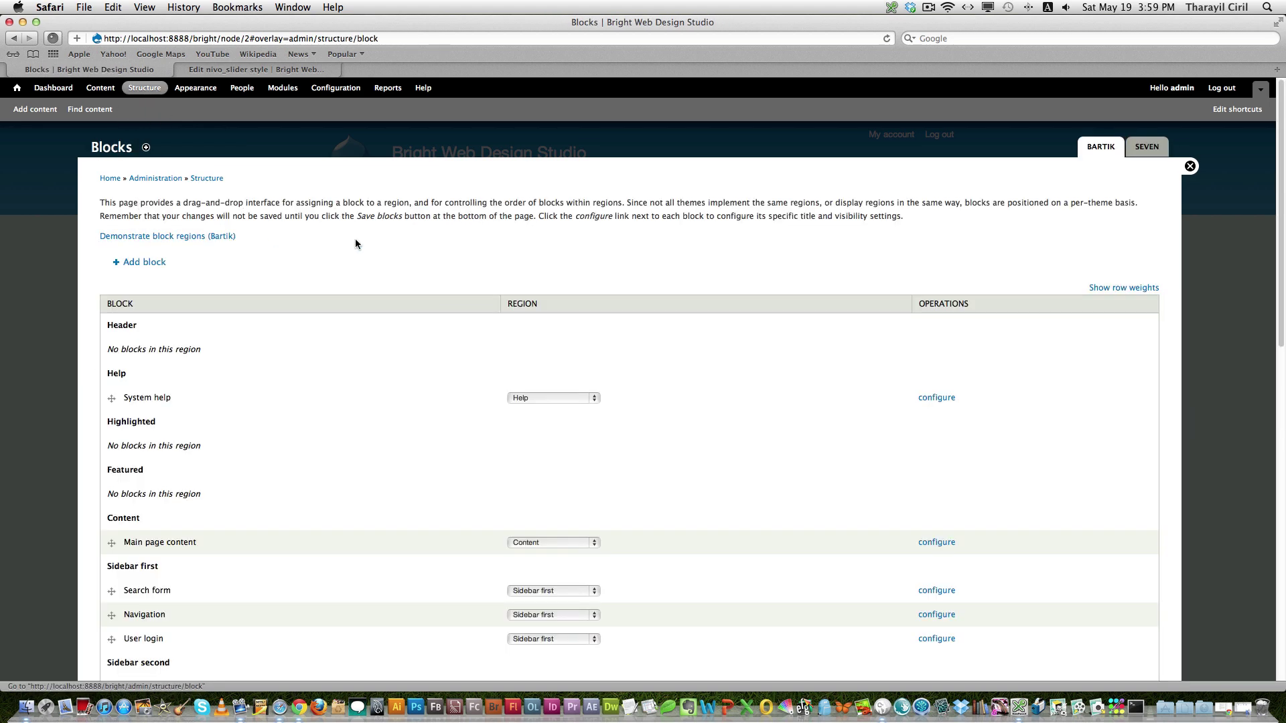
scroll(871, 591, "down", 15)
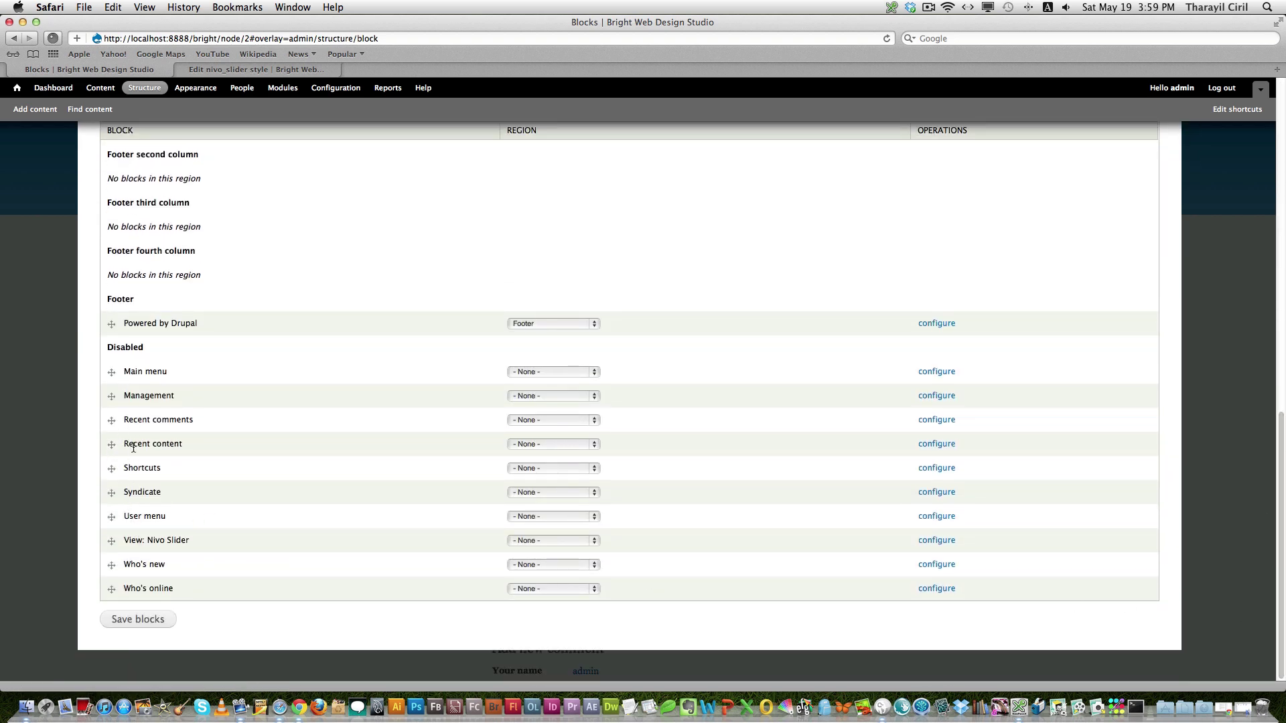
left_click(925, 540)
left_click(141, 313)
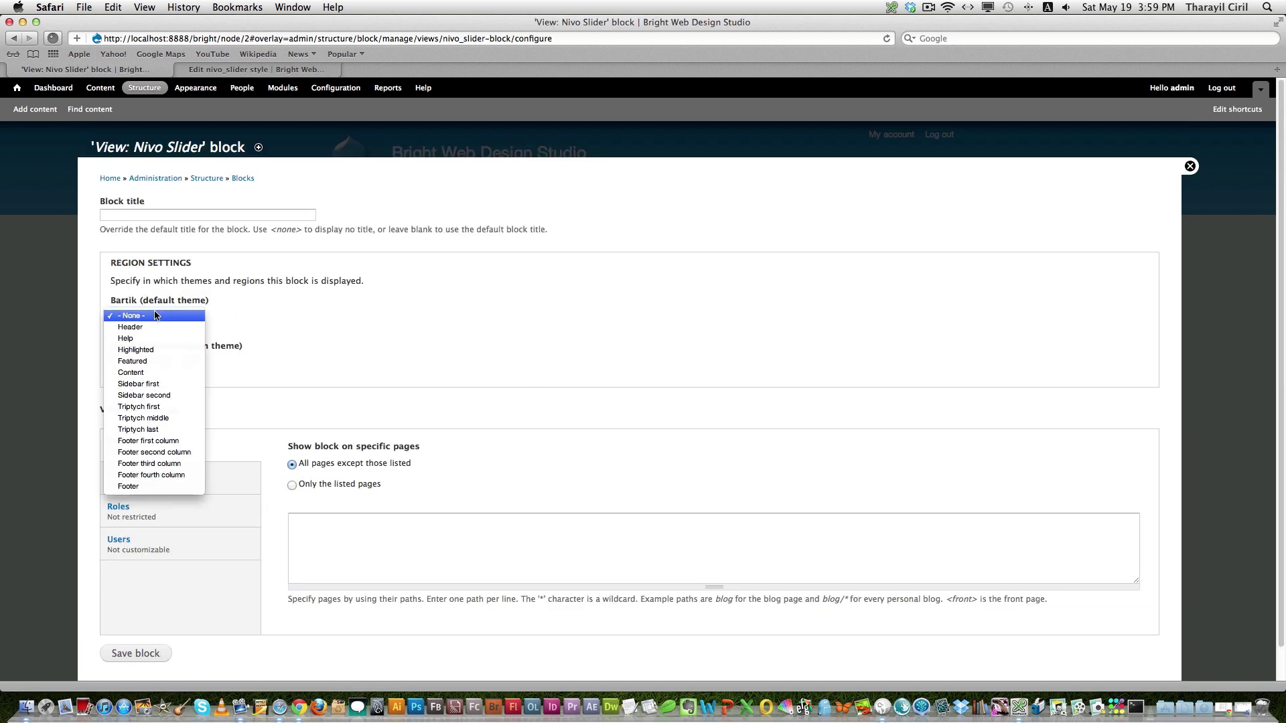
left_click(171, 362)
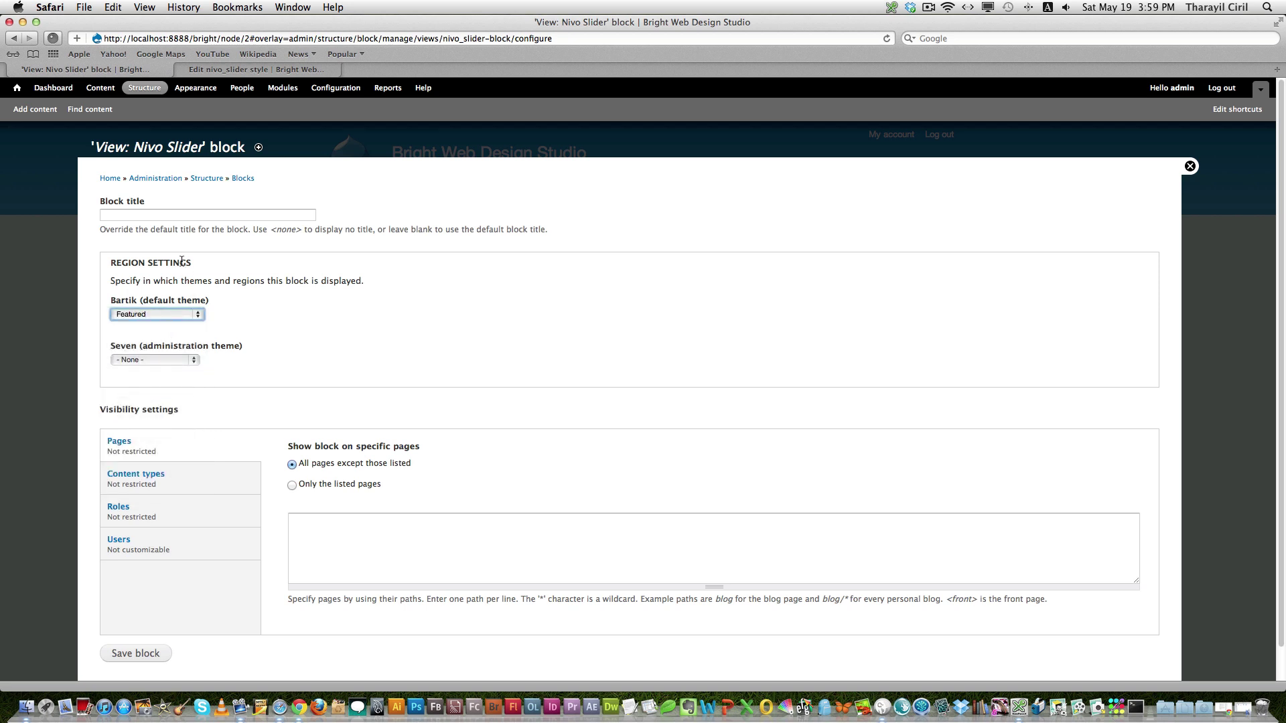
Title the block <none>, show it only on <front>, and save the block
left_click(193, 215)
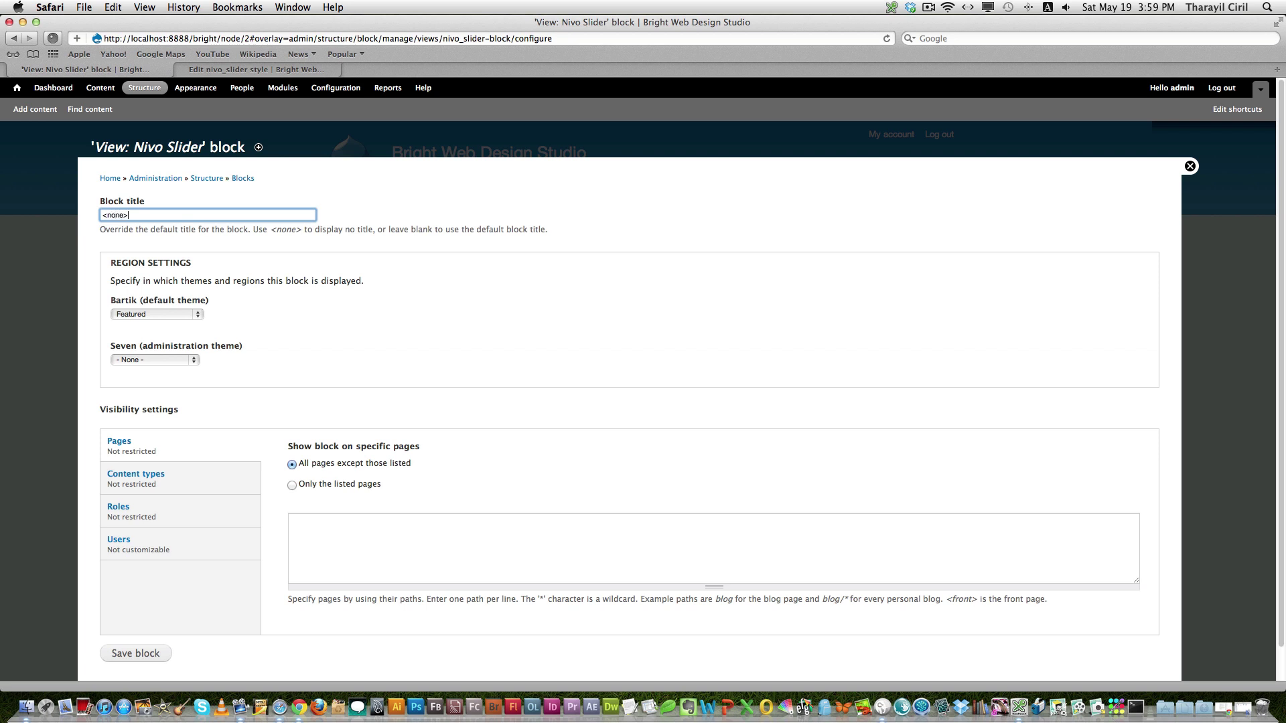
left_click(292, 485)
left_click(310, 519)
type("<fromnt>")
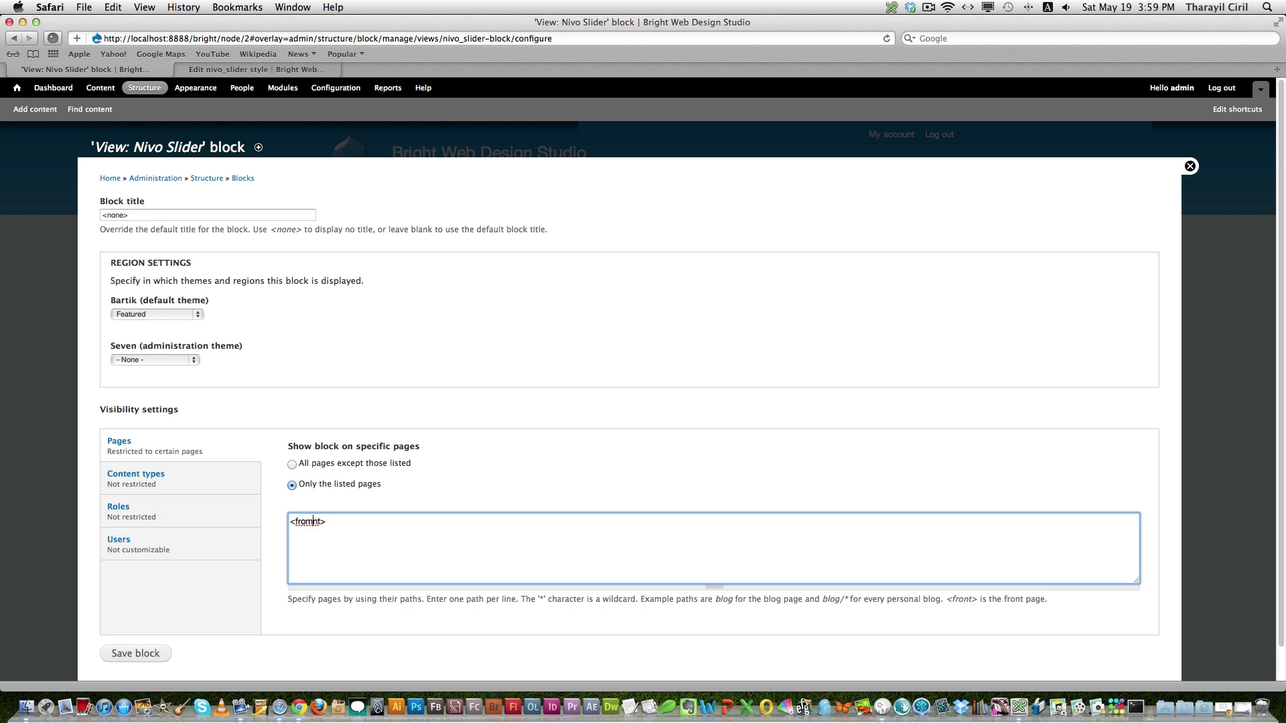
key("BackSpace")
left_click(128, 655)
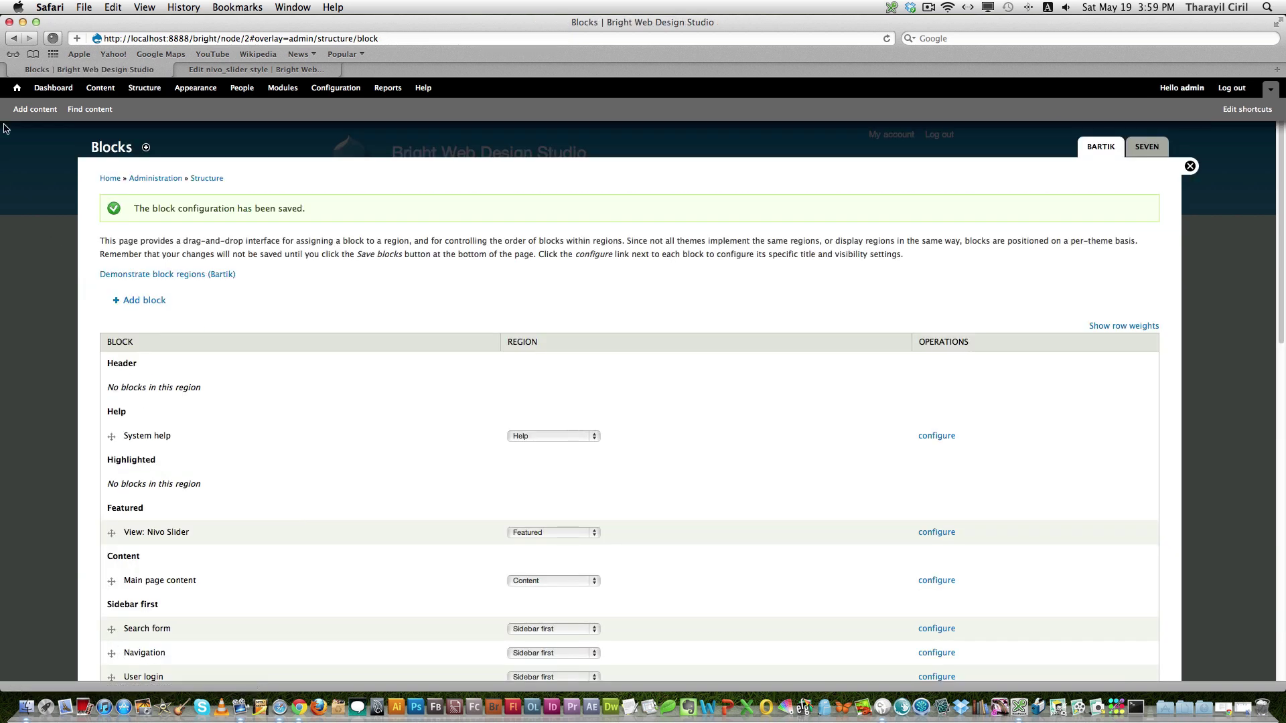
Open the front page and cycle the slider between its two slides using arrows and pager dots
left_click(16, 88)
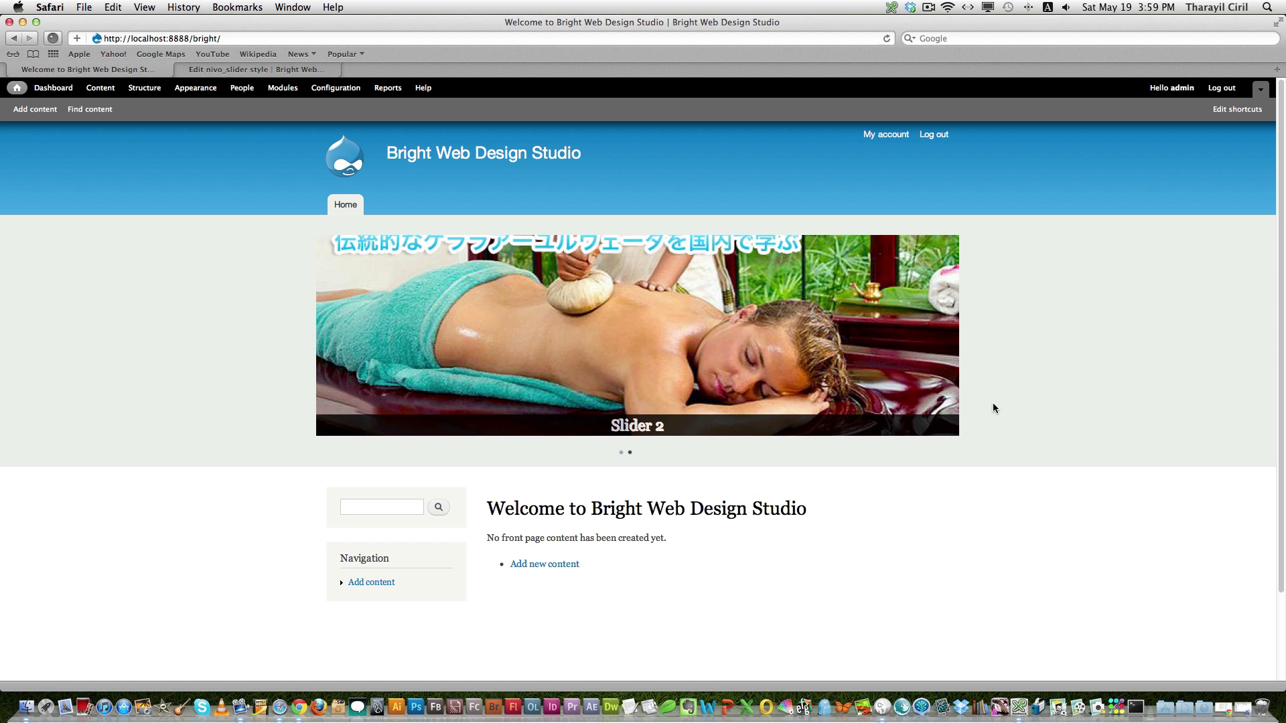
mouse_move(936, 363)
left_click(941, 342)
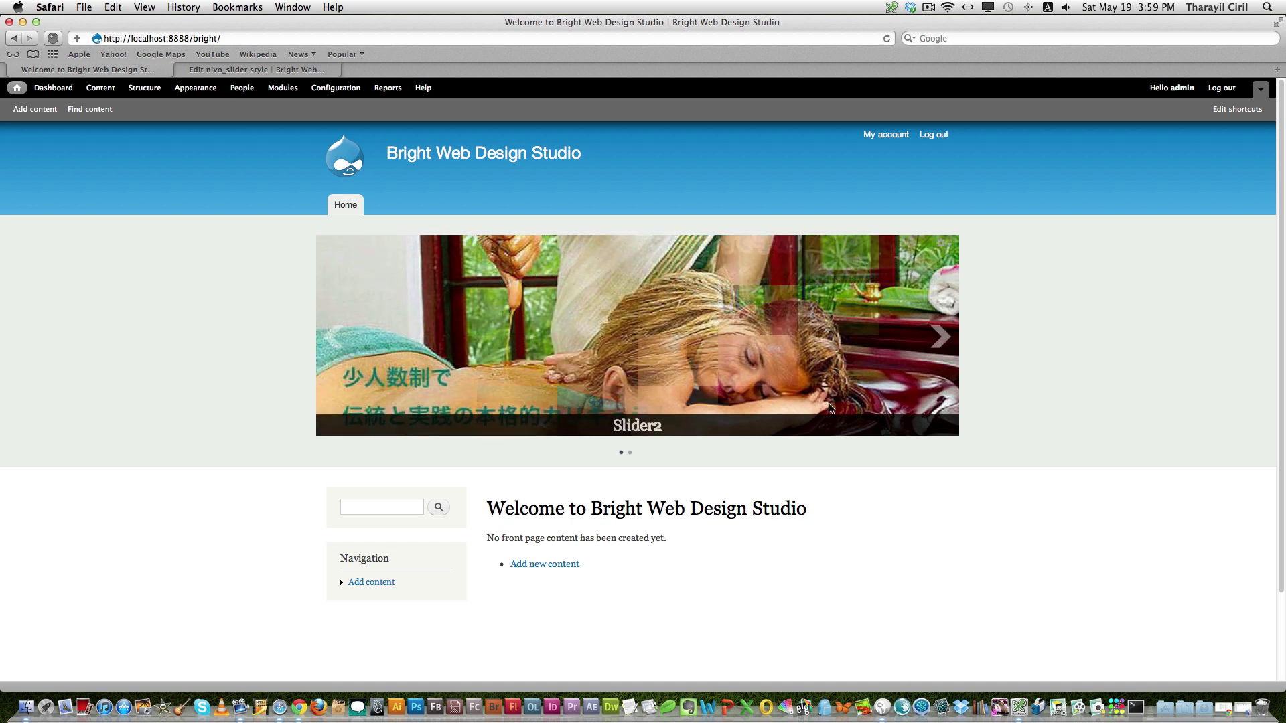
left_click(334, 341)
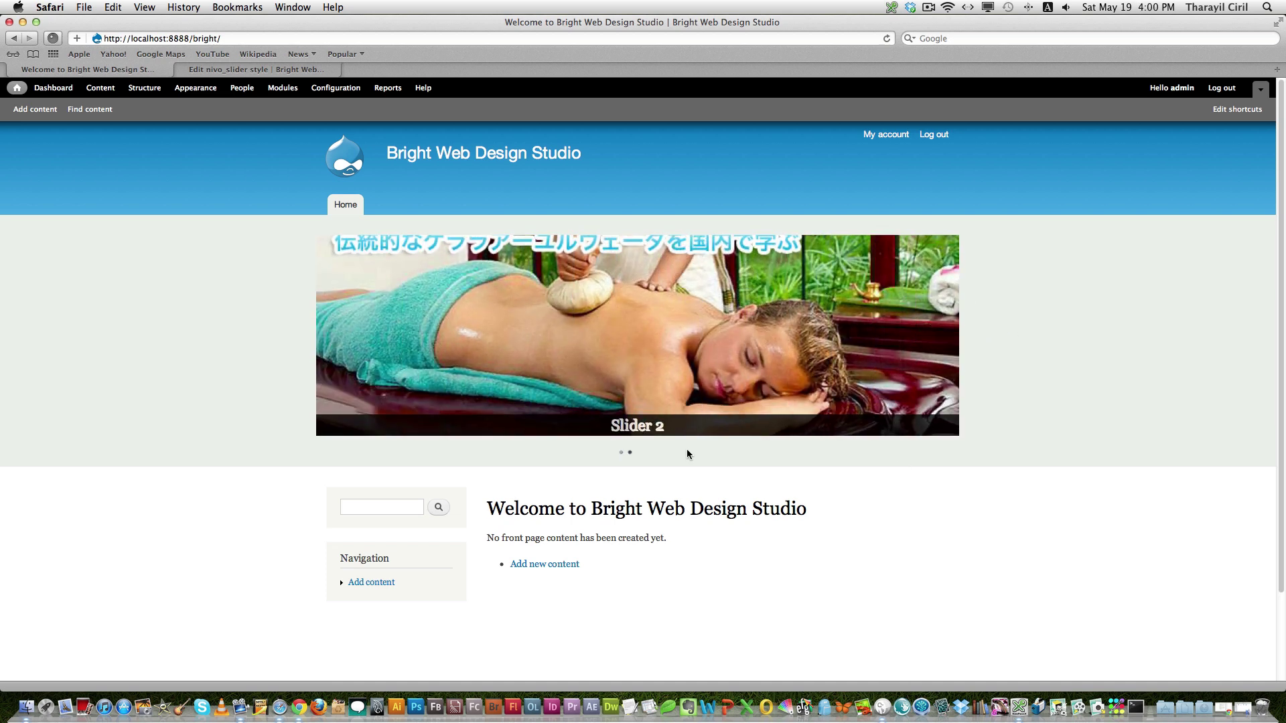
double_click(621, 453)
left_click(673, 469)
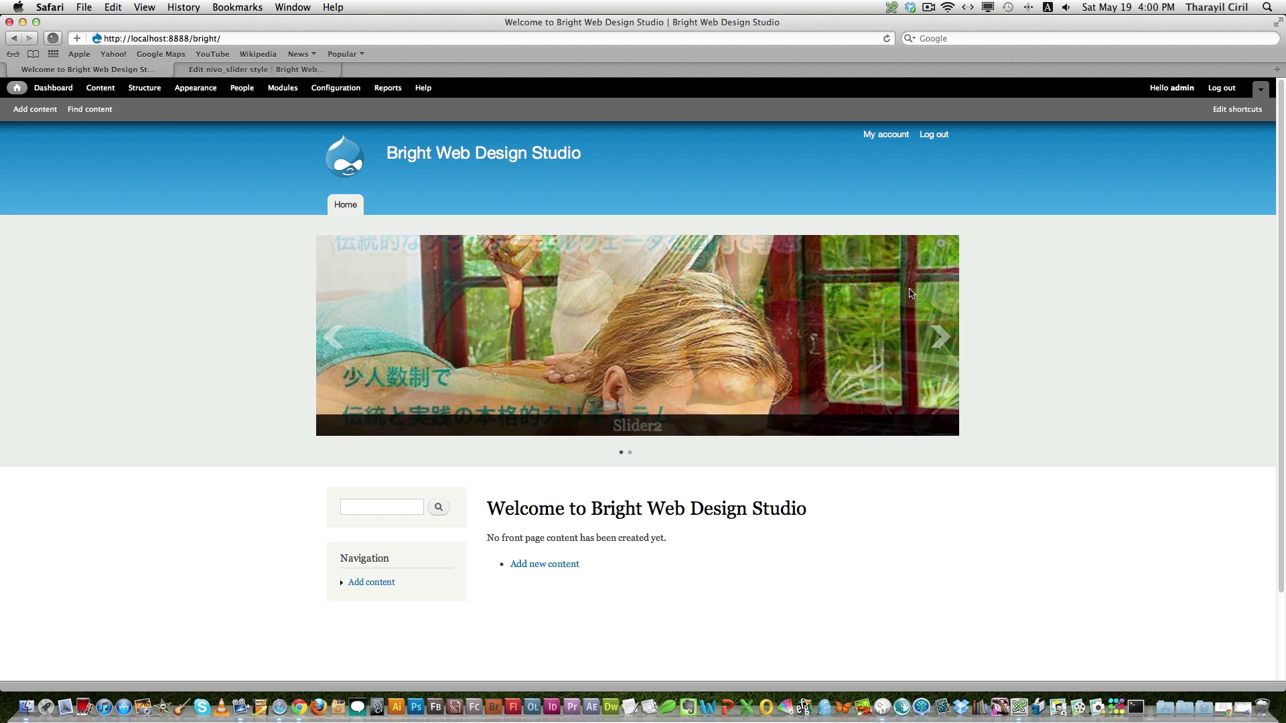
Edit the Nivo Slider view's format settings, keeping pause on hover enabled
left_click(943, 244)
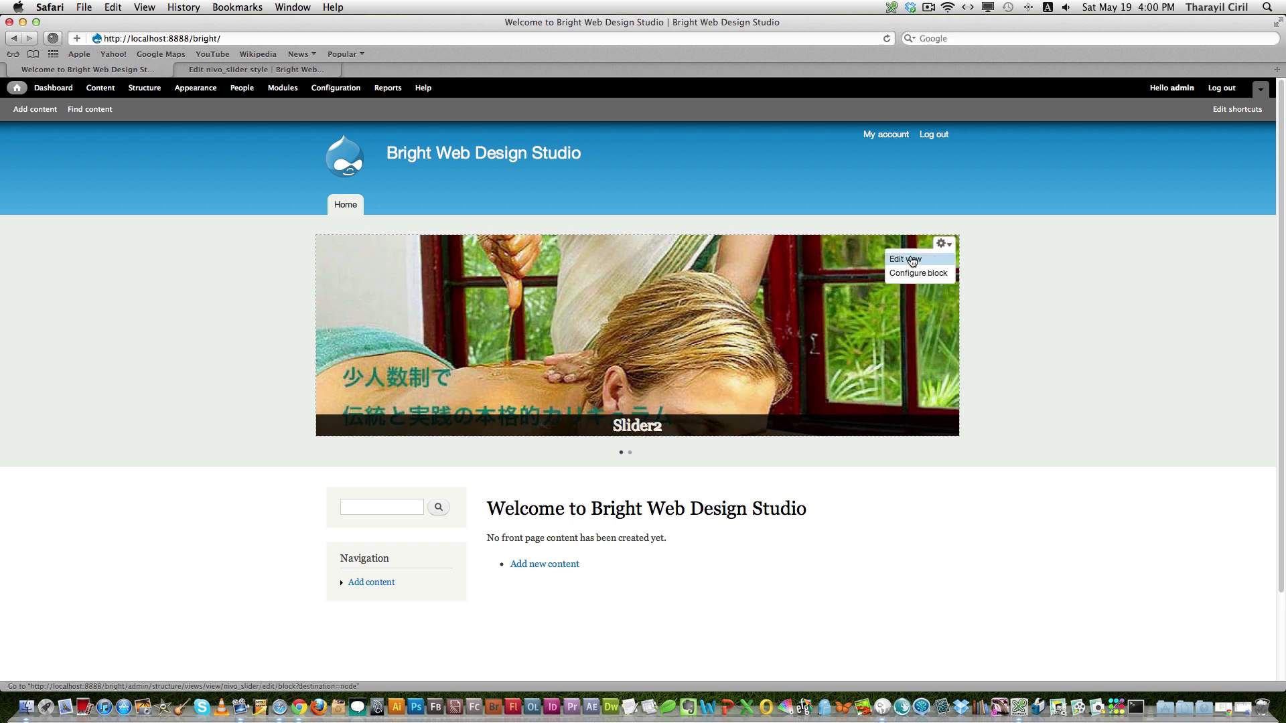
left_click(924, 261)
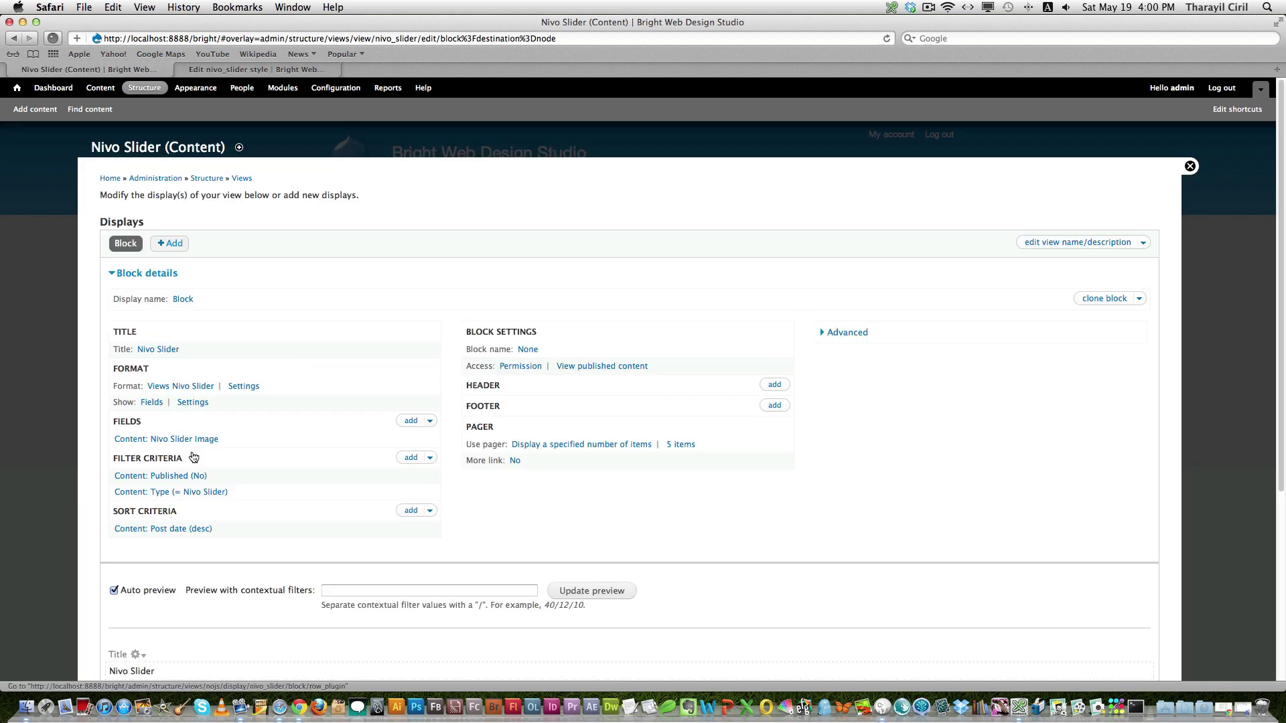
left_click(243, 388)
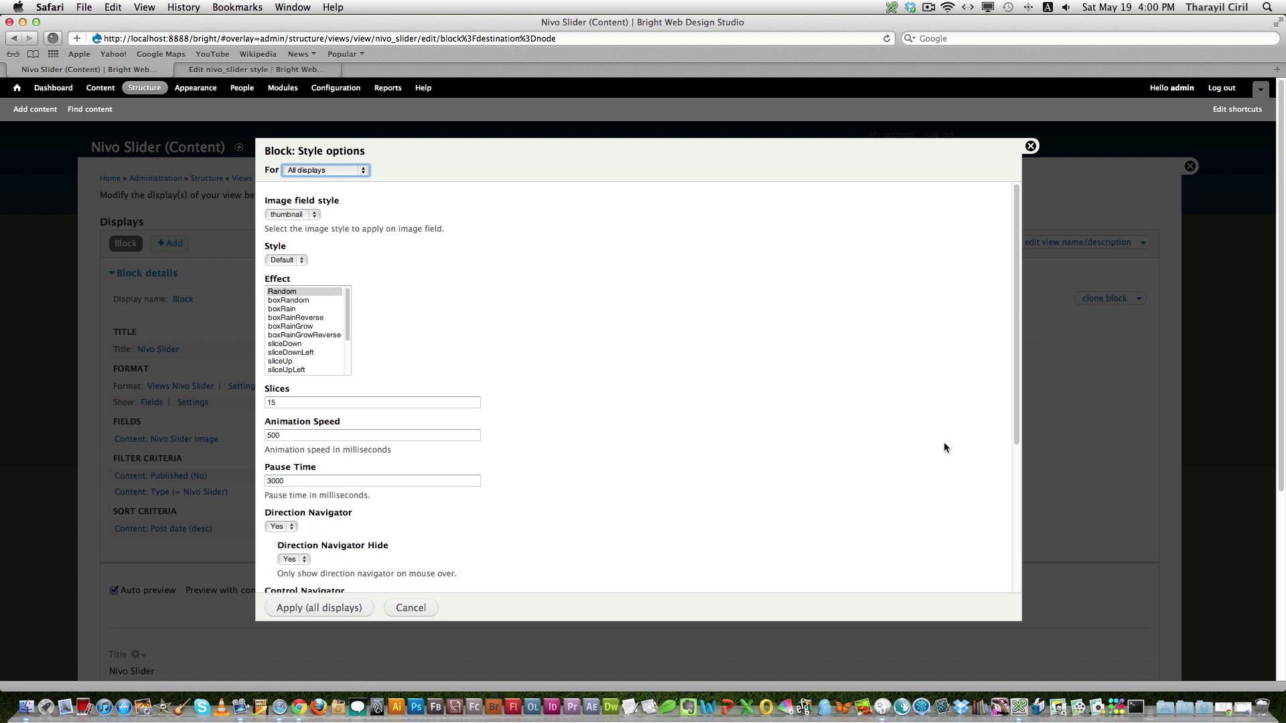
scroll(966, 451, "down", 5)
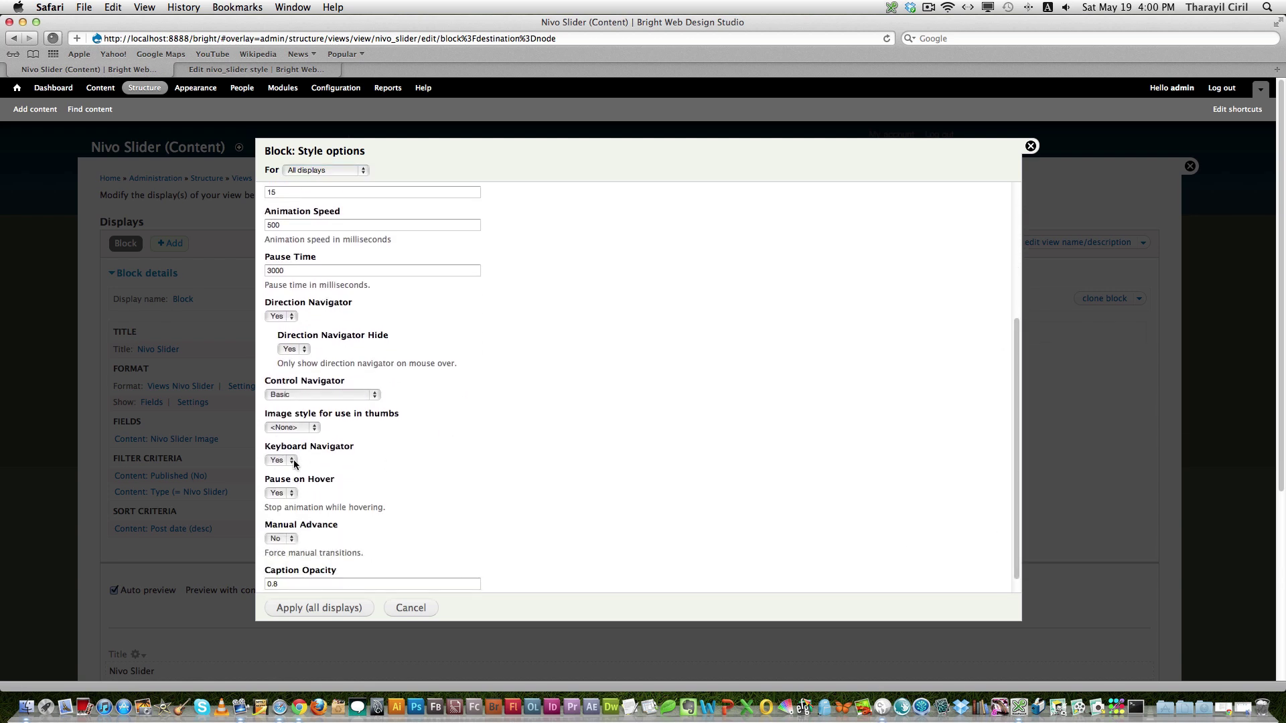
left_click(289, 494)
left_click(317, 493)
Keep the Basic control navigator, set Direction Navigator Hide to No, apply, and save the view
left_click(335, 395)
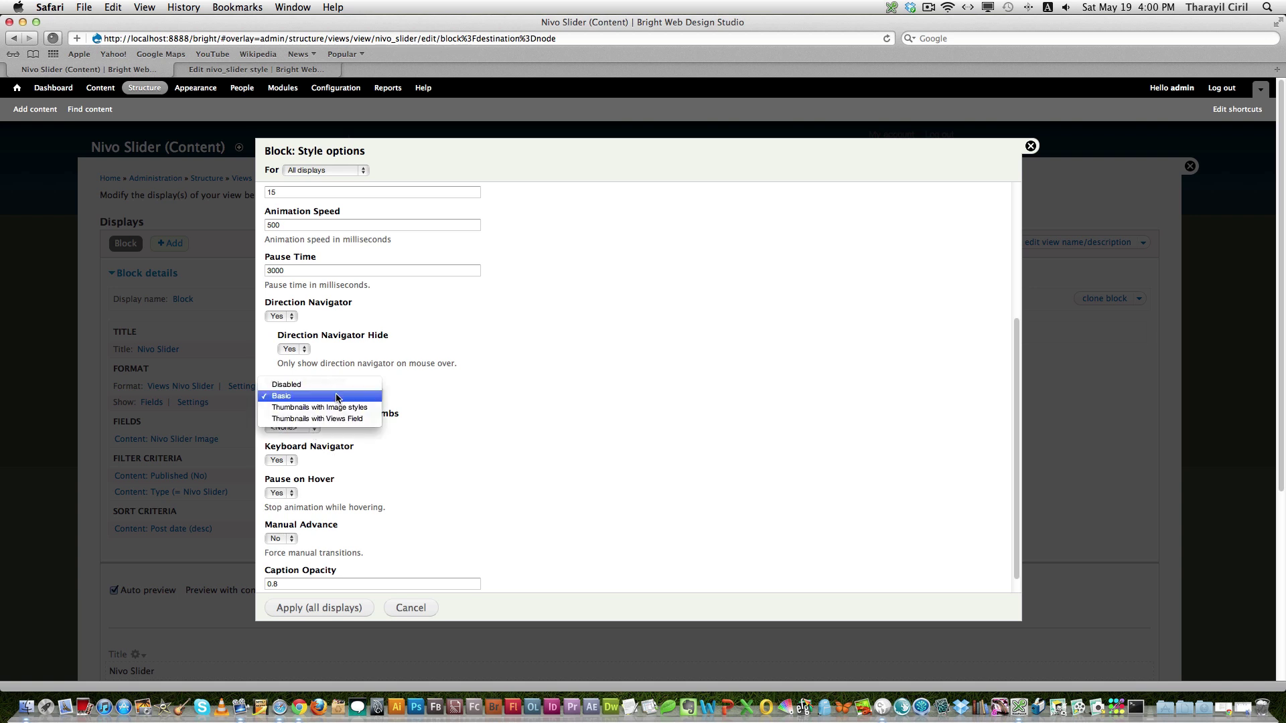
left_click(418, 383)
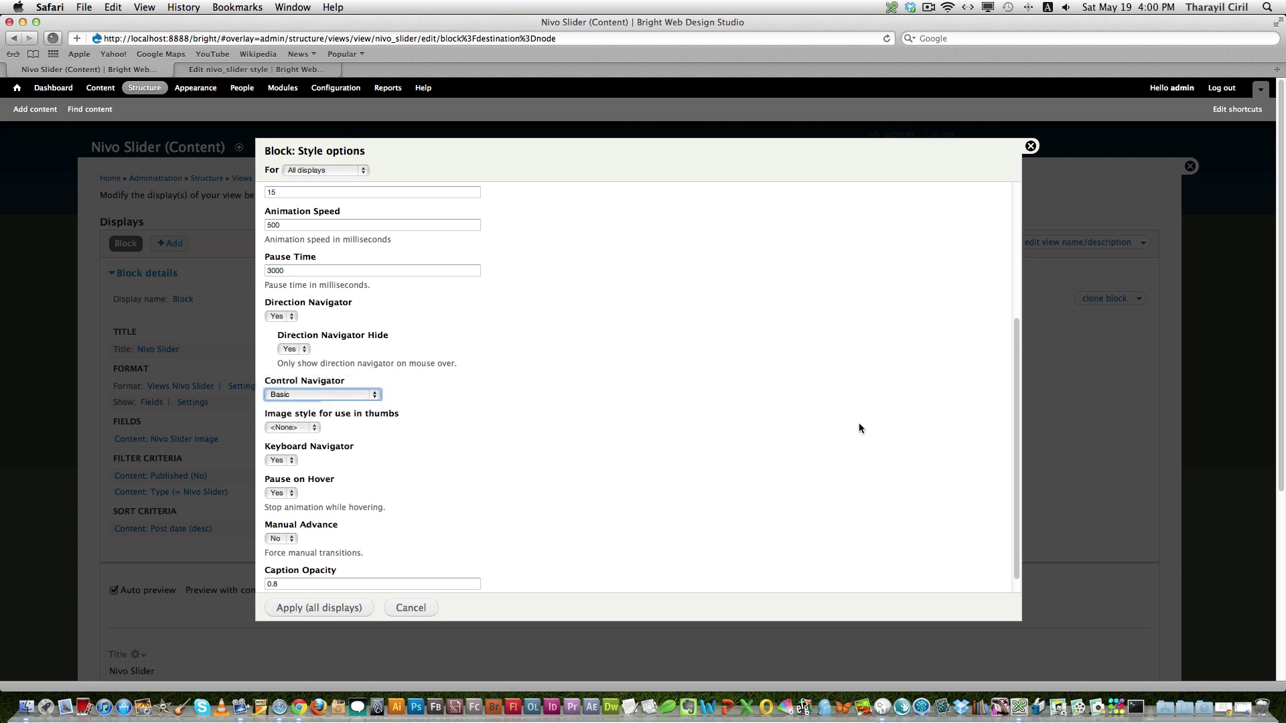
left_click(301, 349)
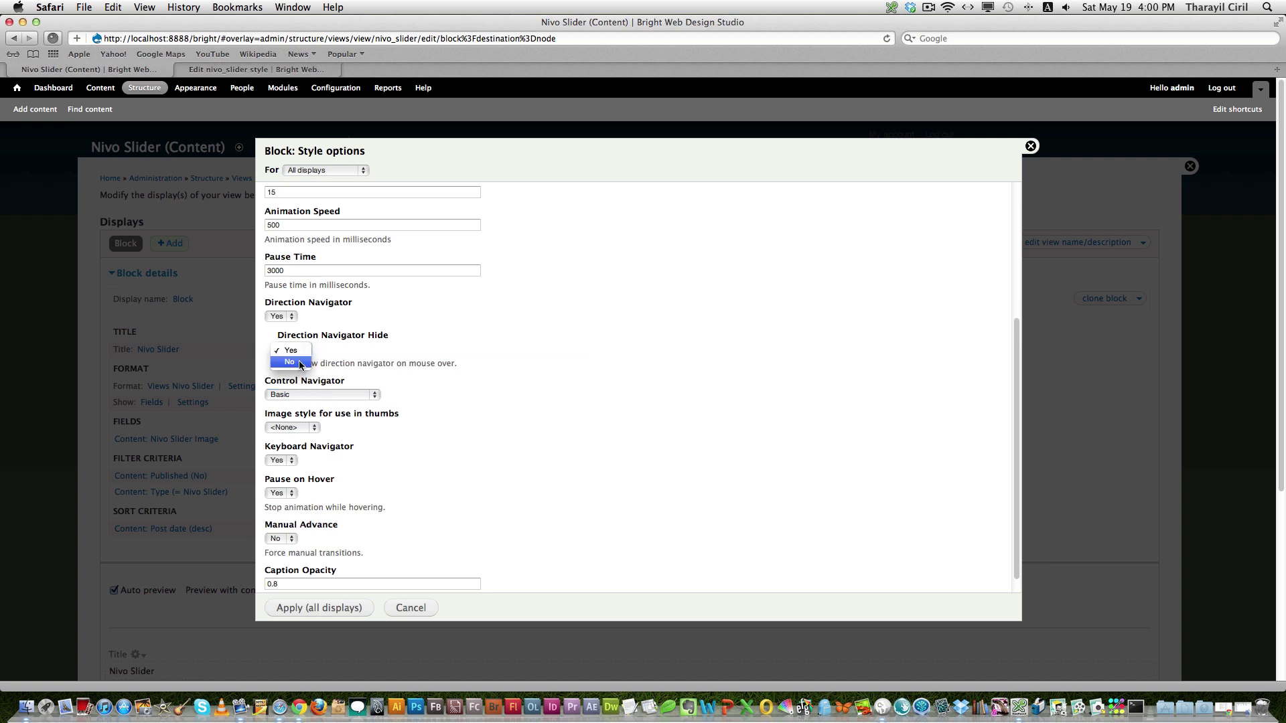
left_click(301, 364)
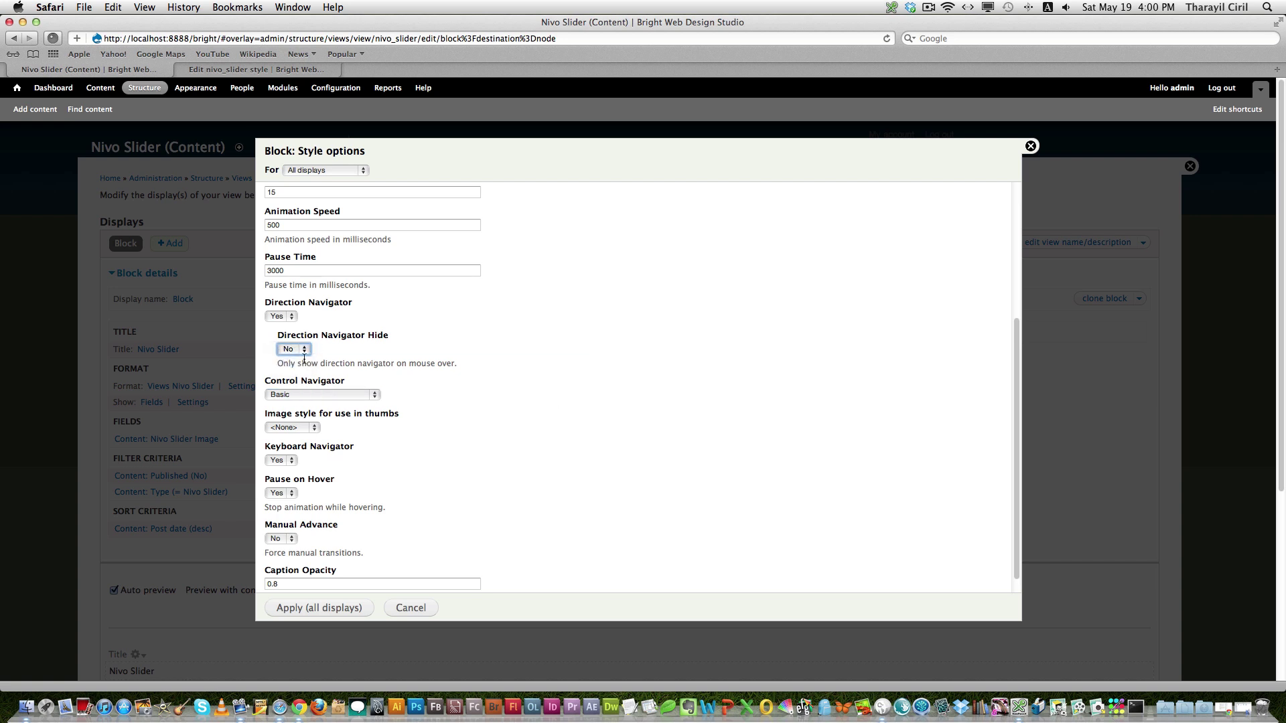
left_click(320, 608)
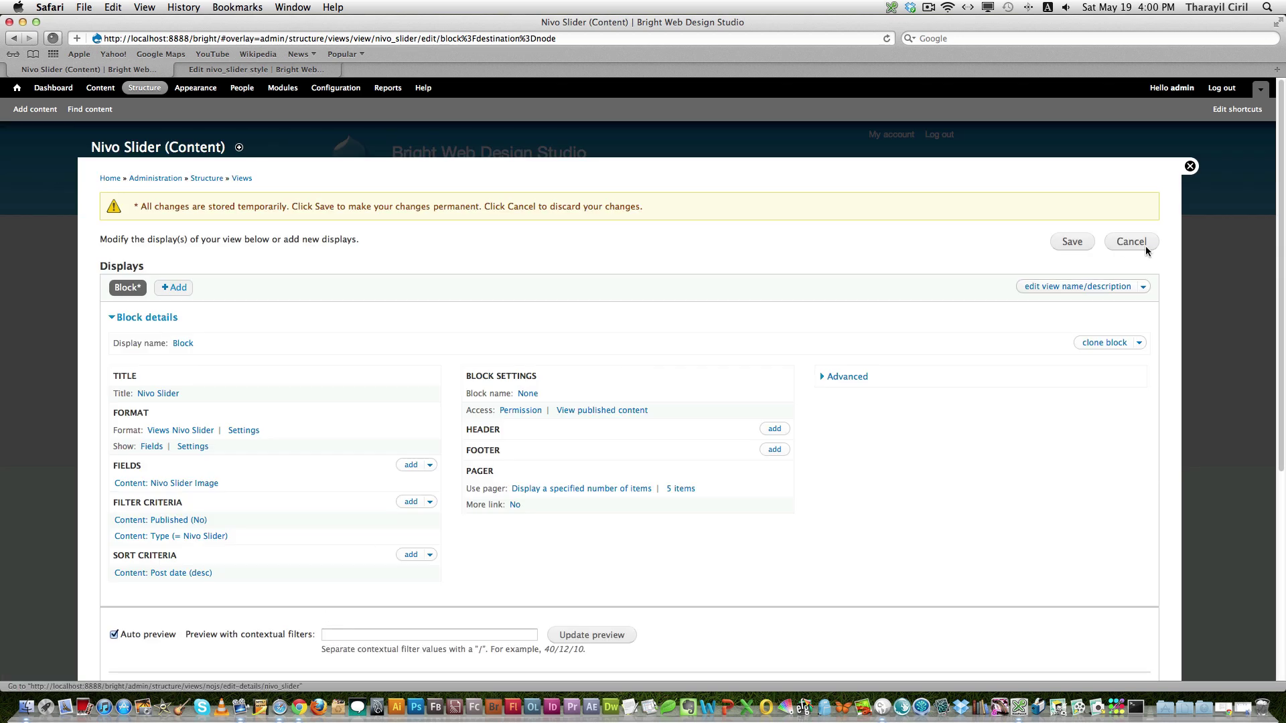
left_click(1077, 250)
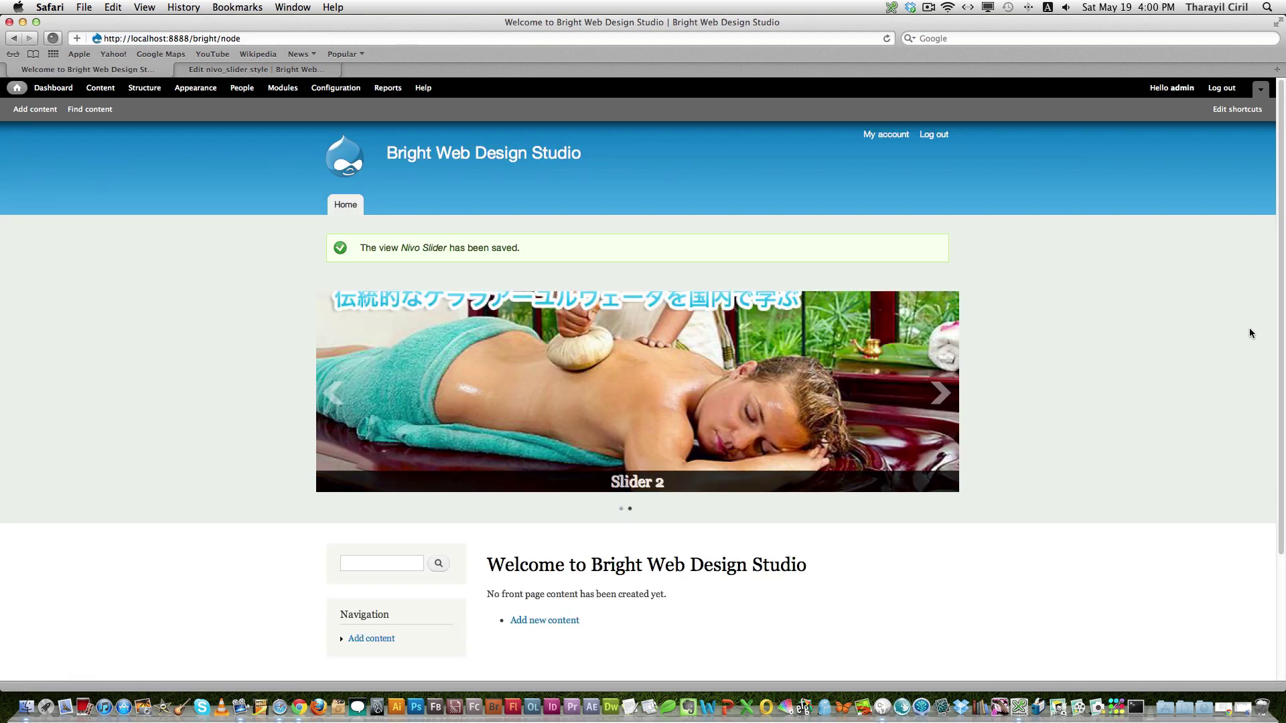
left_click_drag(668, 484, 669, 517)
left_click_drag(610, 487, 669, 483)
left_click(672, 533)
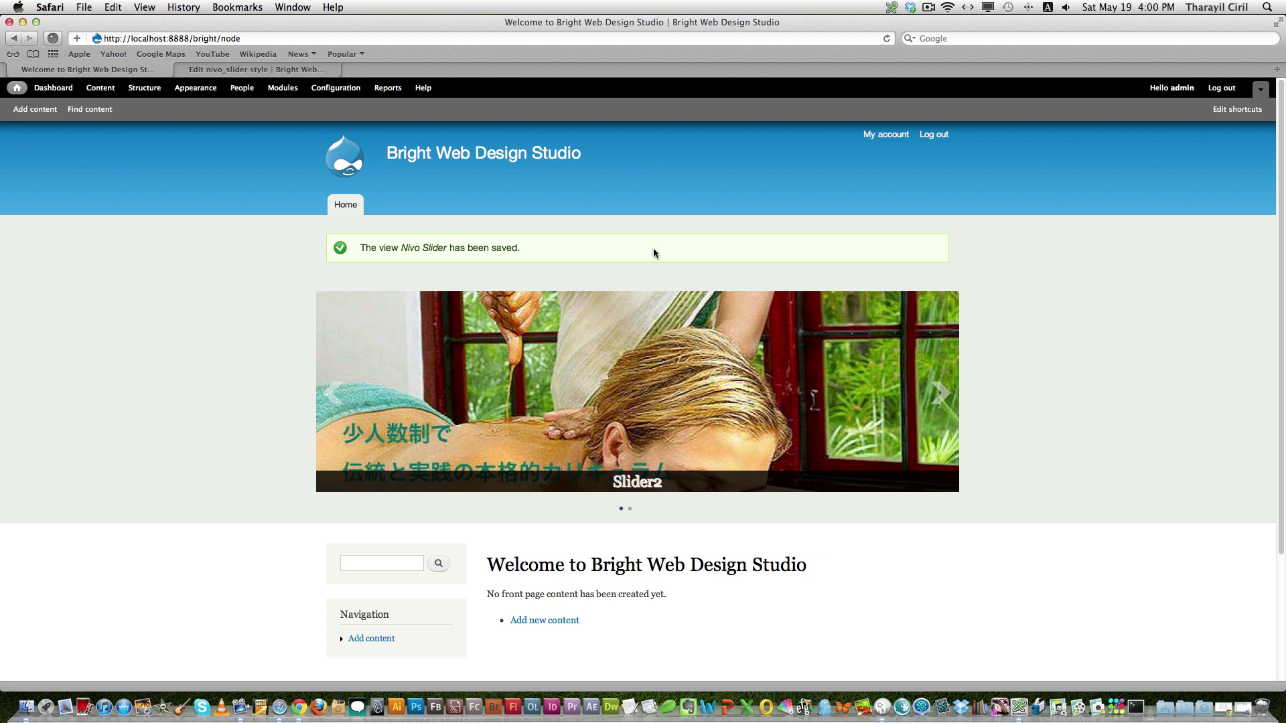
key("super+r")
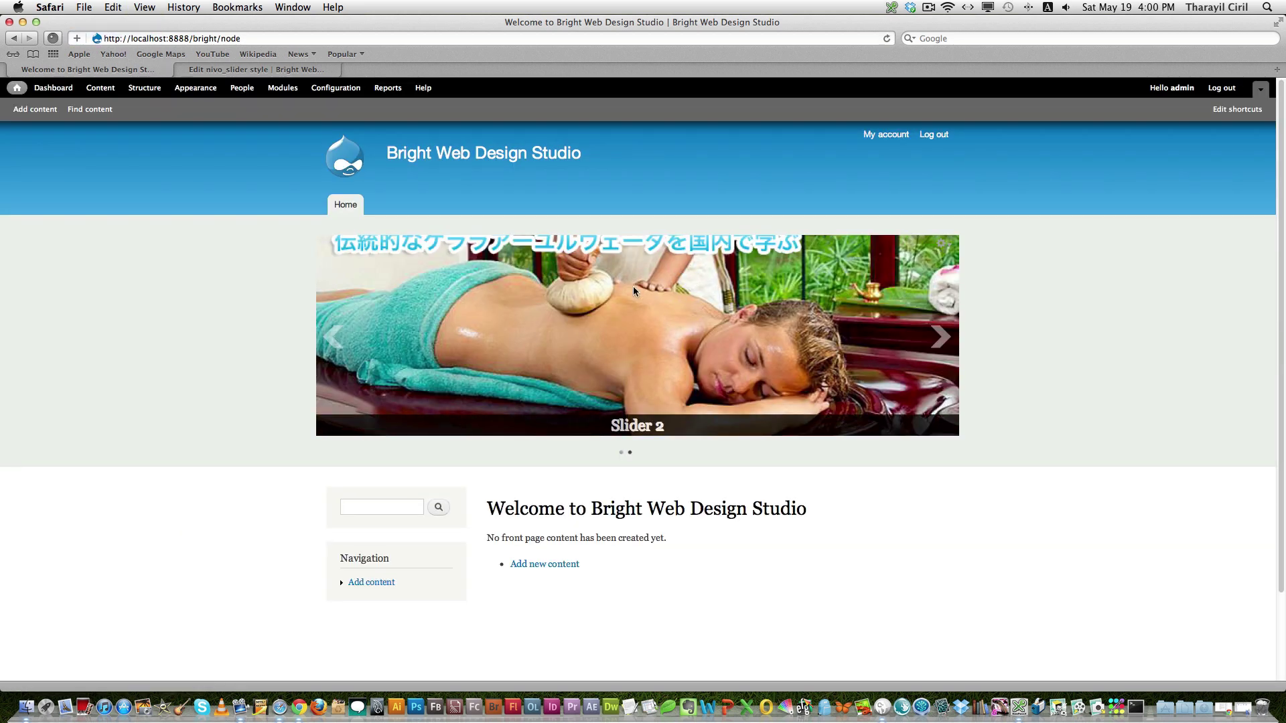
Edit the Nivo Slider view and add the Content: Title field
left_click(950, 251)
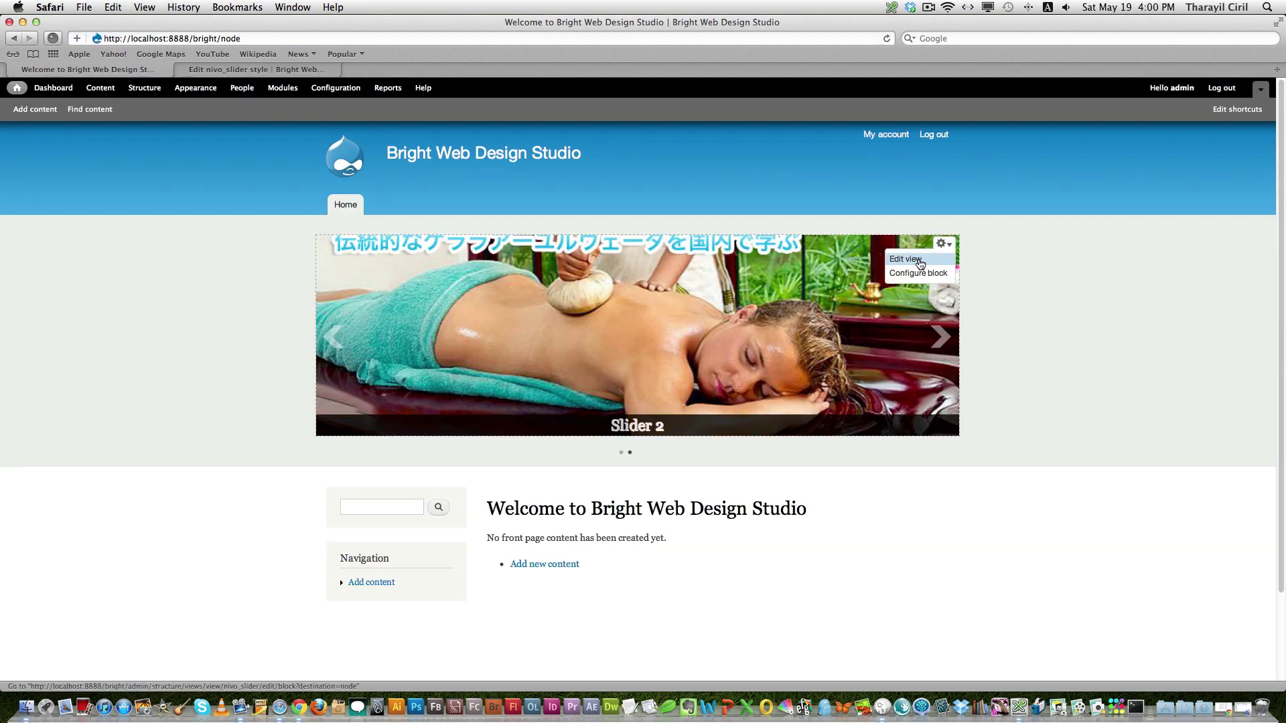
left_click(923, 265)
left_click(410, 423)
left_click(511, 214)
left_click(512, 213)
left_click_drag(1019, 312, 1008, 420)
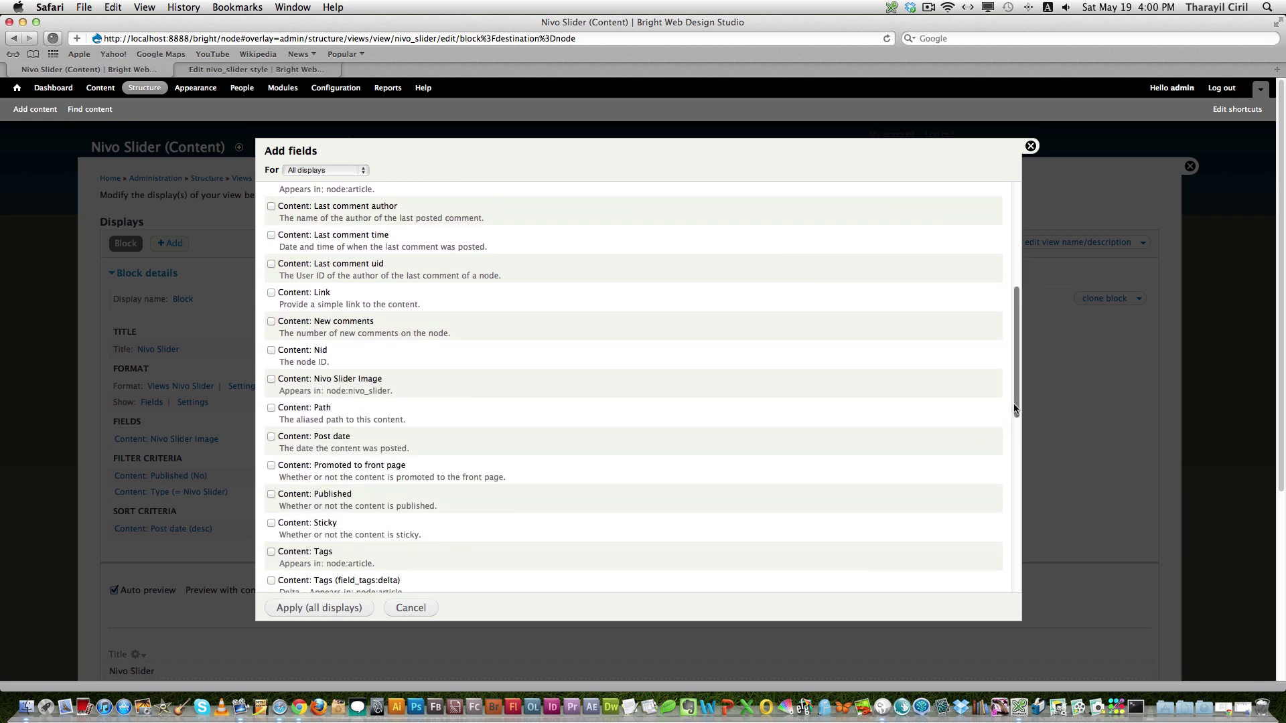
scroll(287, 476, "down", 5)
left_click(287, 478)
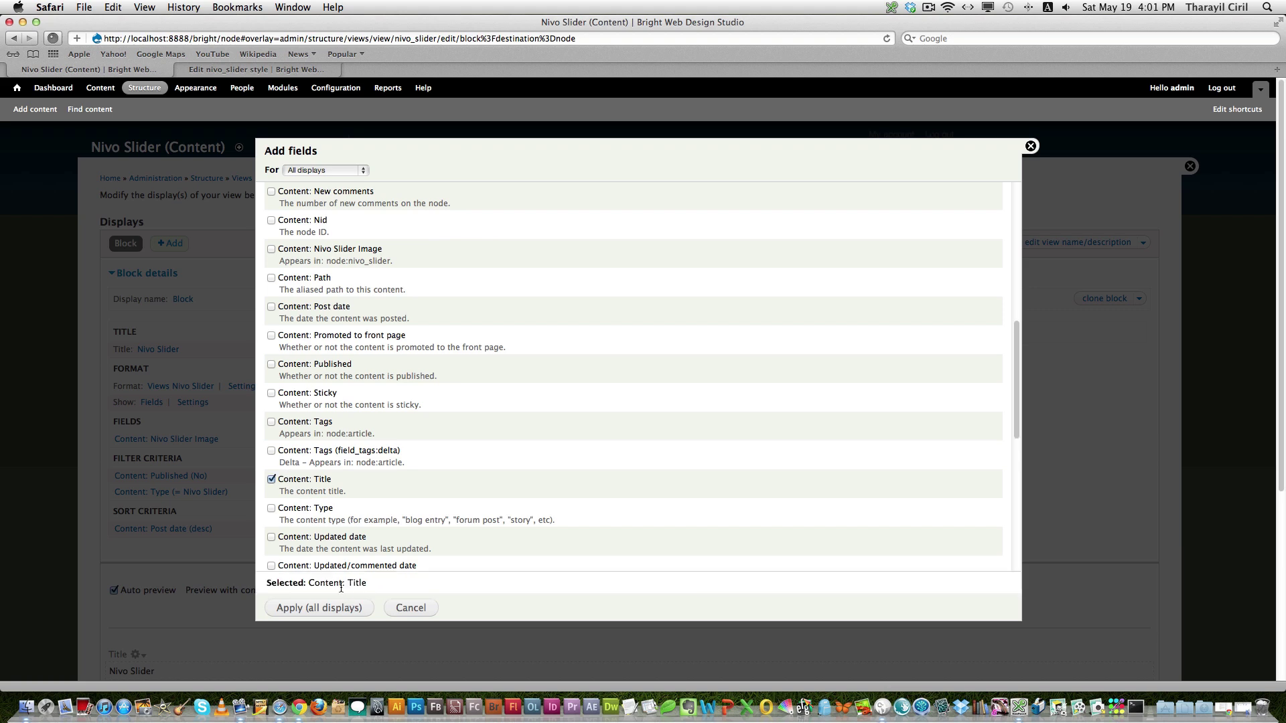
left_click(339, 608)
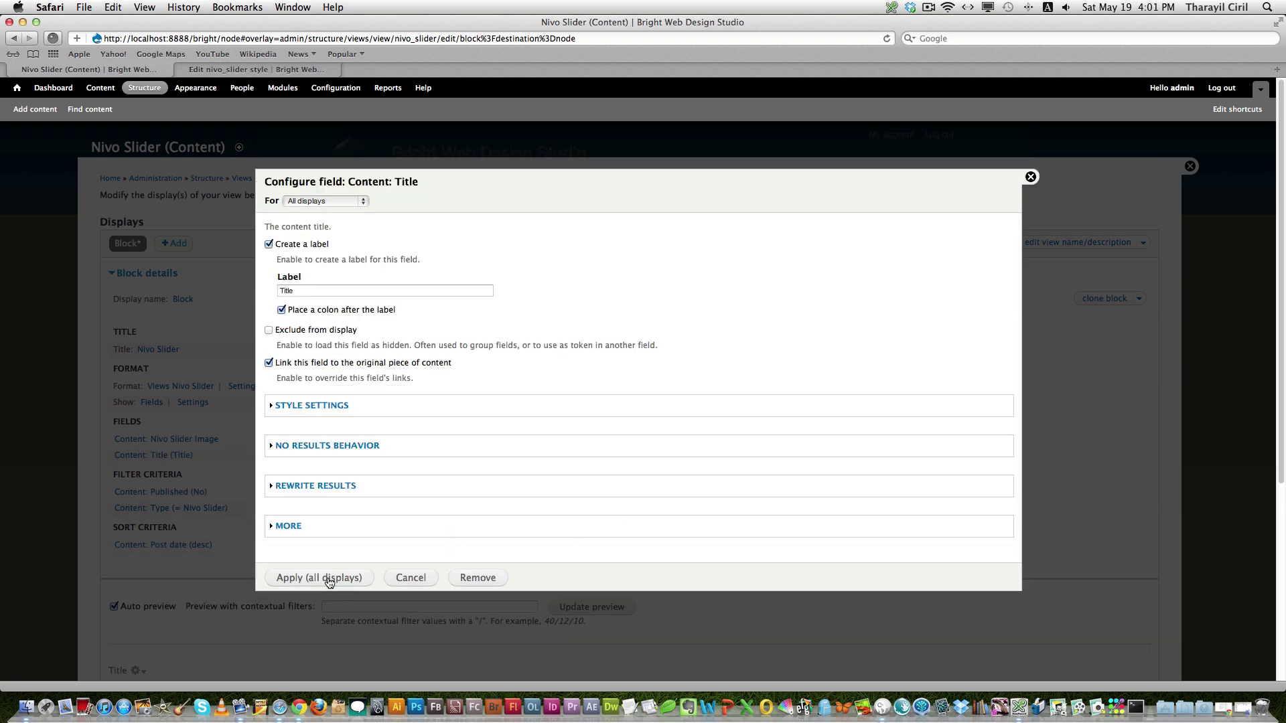
Accept the Title field's default settings and save the view
left_click(332, 580)
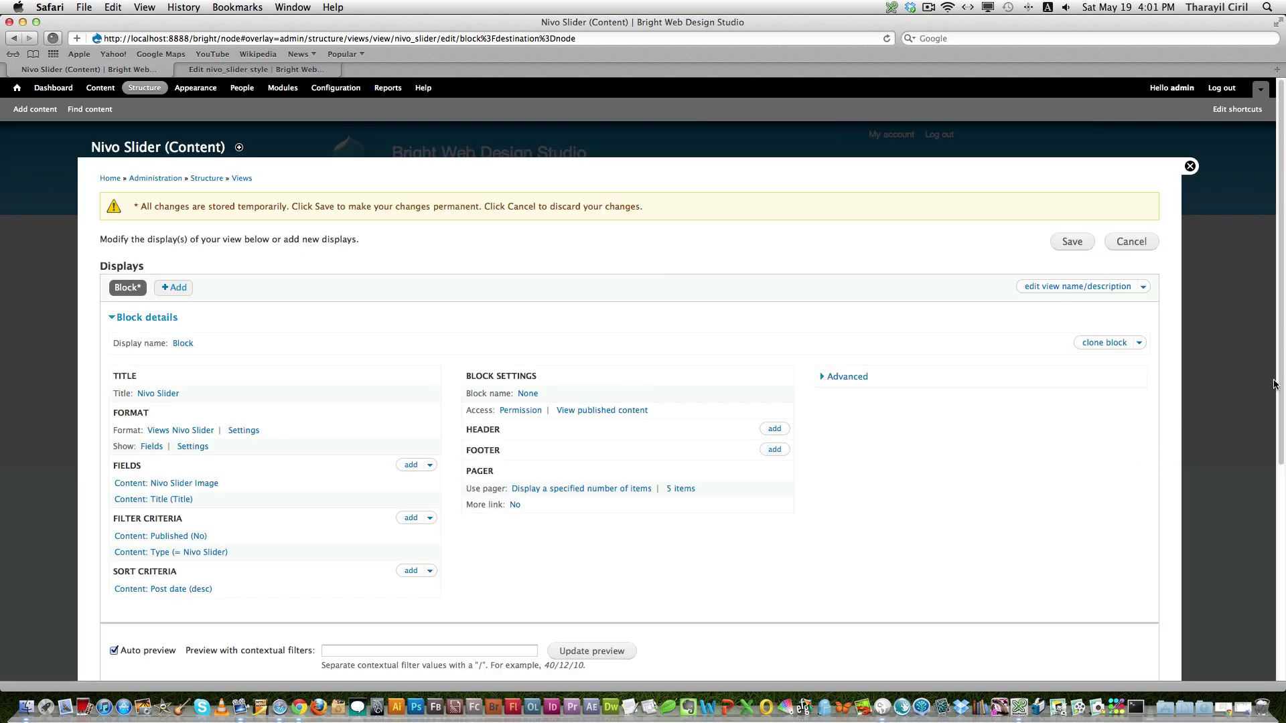
scroll(1281, 473, "down", 3)
scroll(1280, 473, "down", 6)
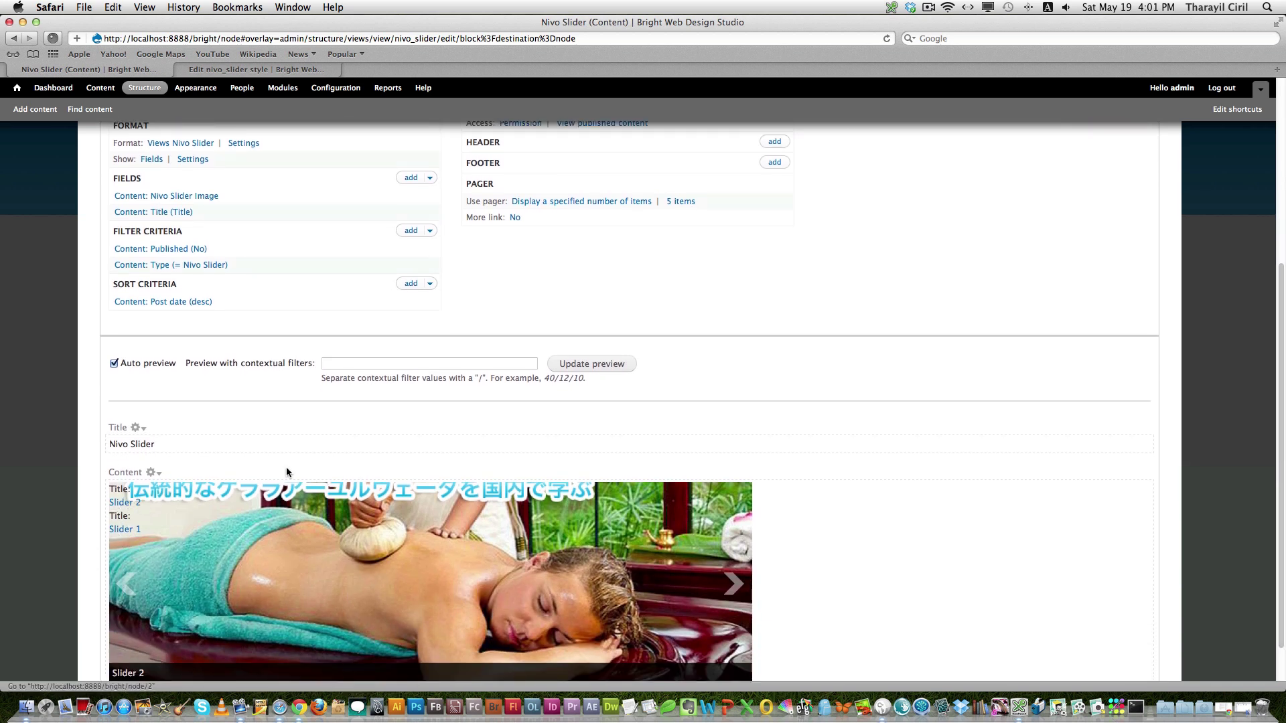
scroll(385, 461, "up", 5)
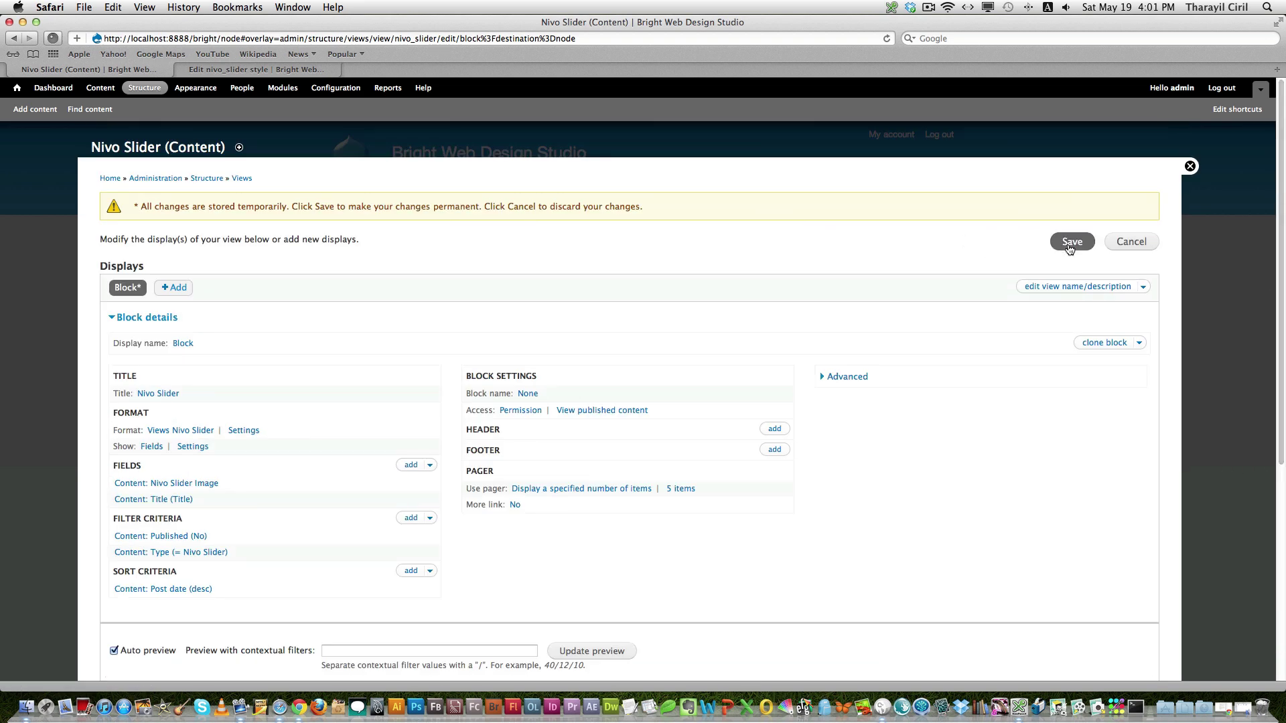
left_click(1072, 243)
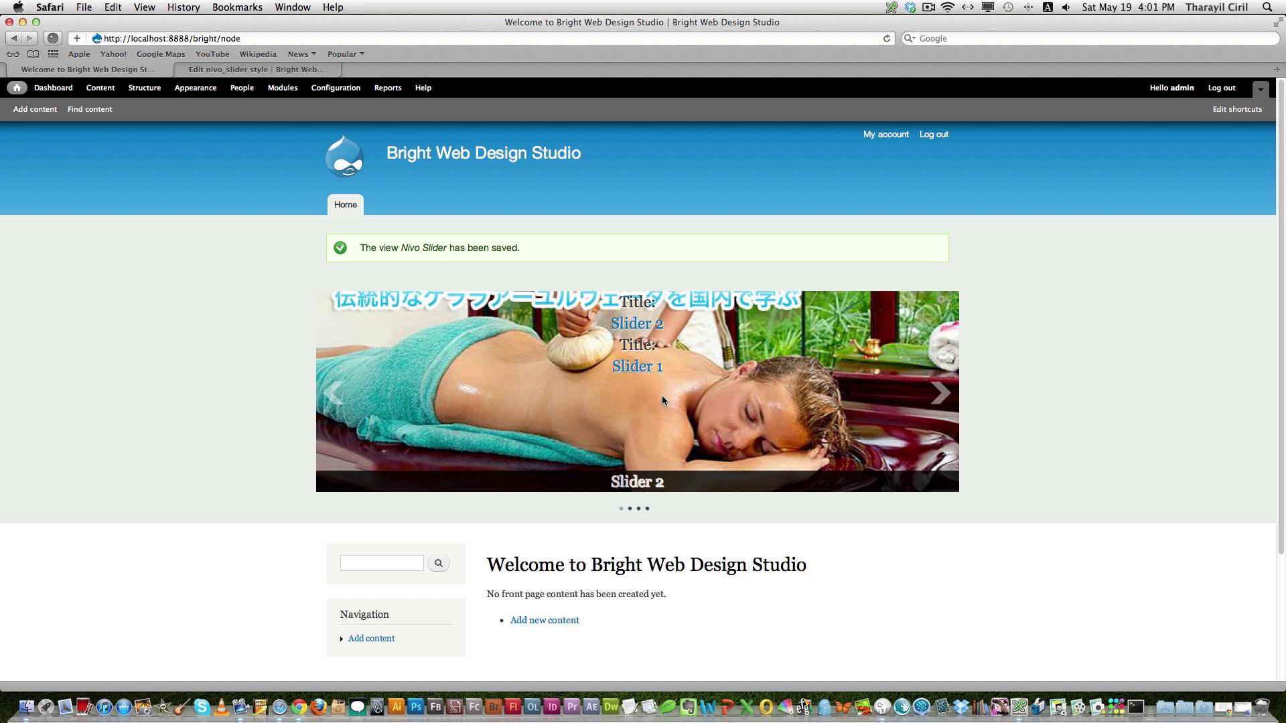
Edit the Nivo Slider view, remove Content: Title (Title), and save it again
left_click(946, 303)
left_click(910, 315)
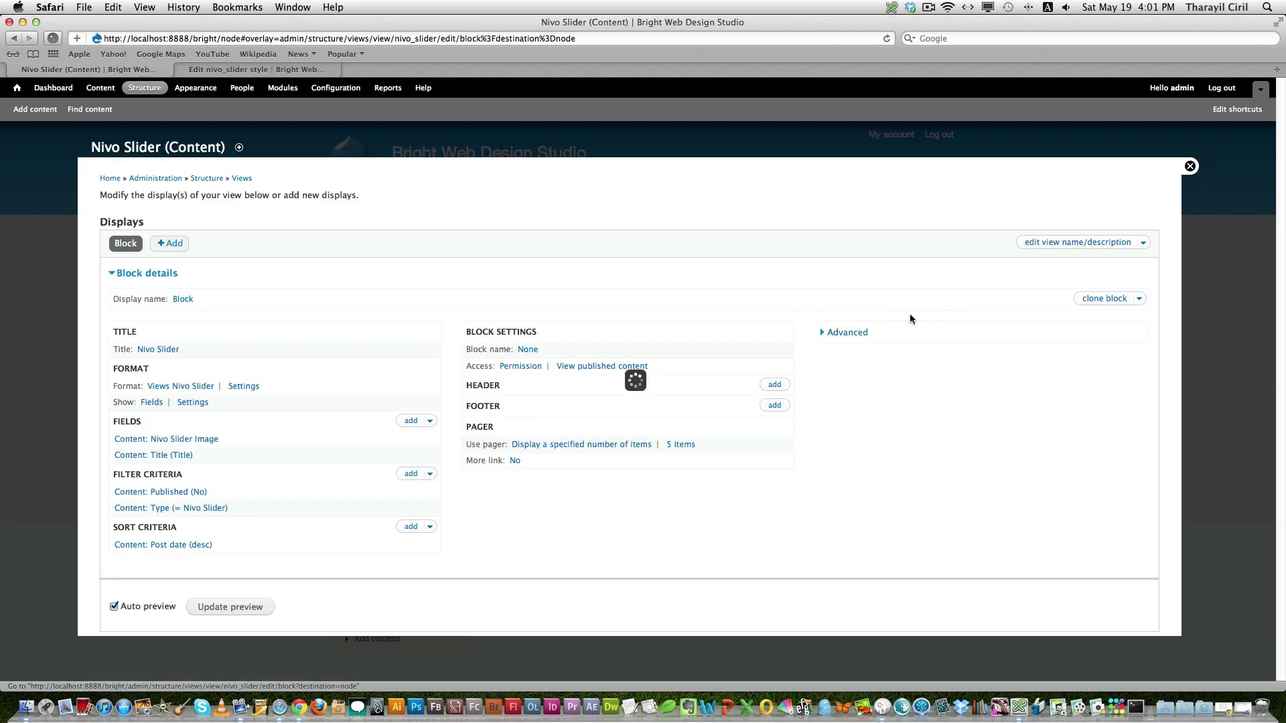
left_click(177, 456)
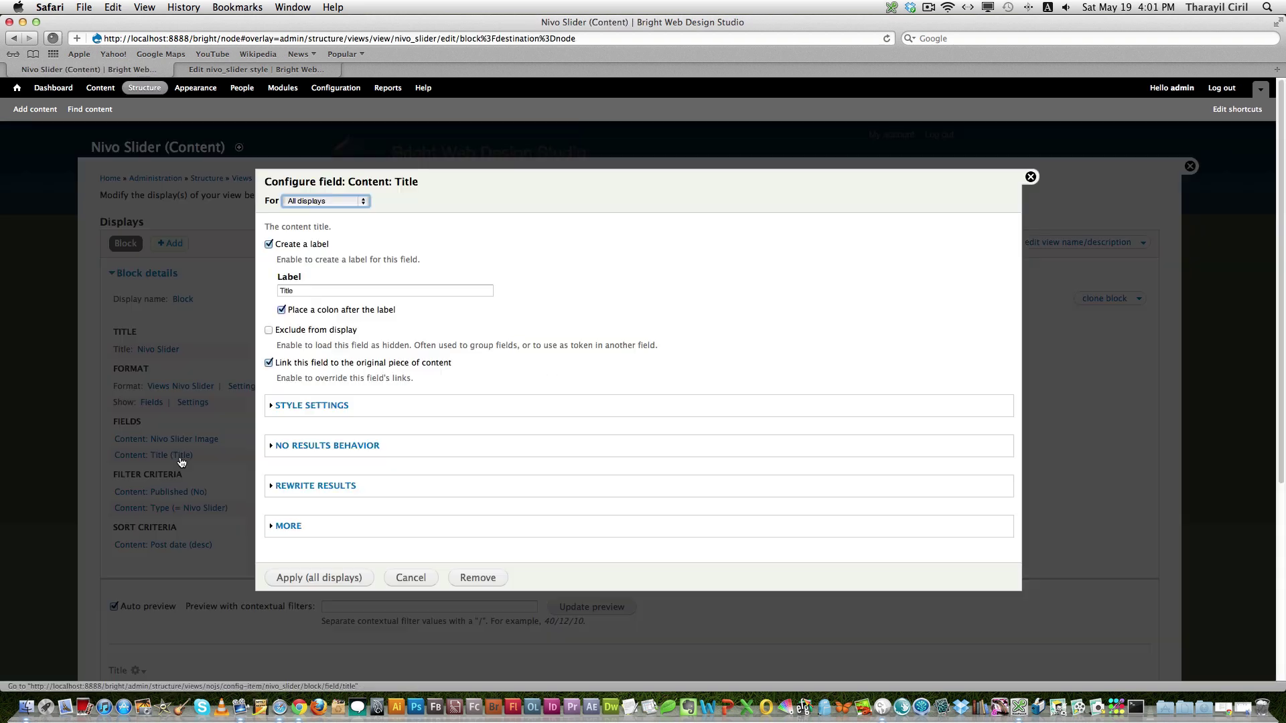
left_click(477, 578)
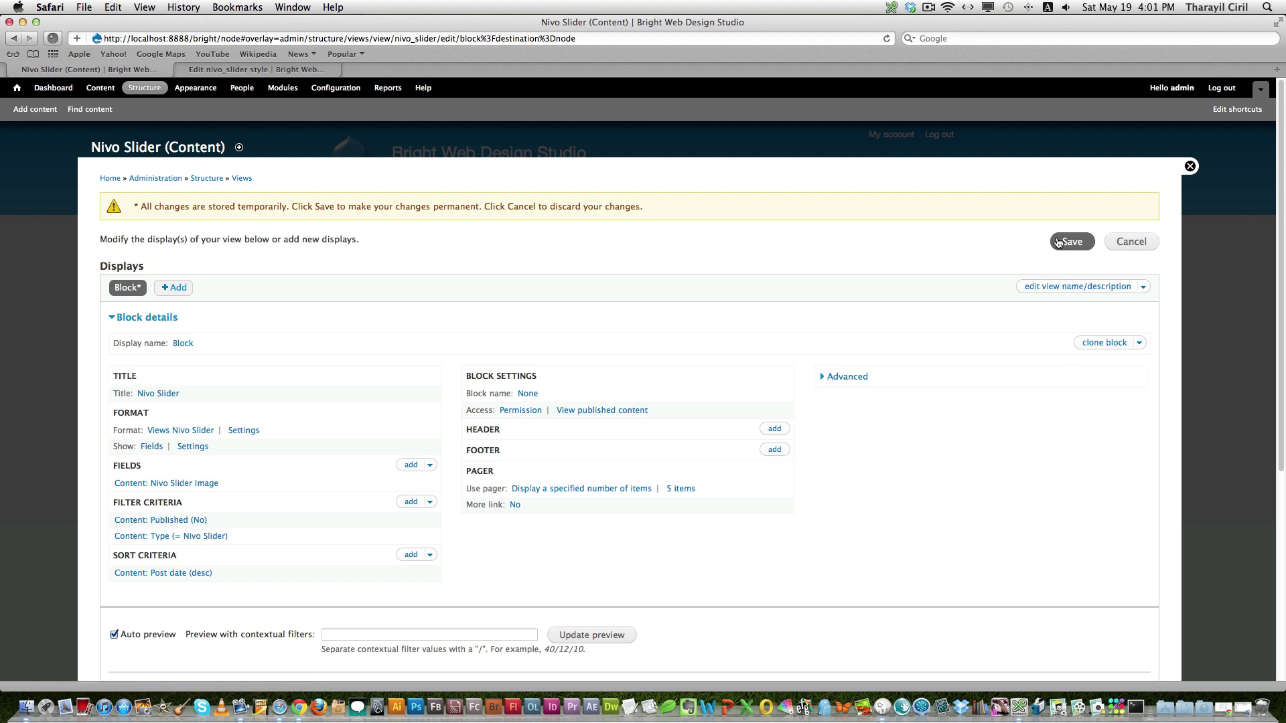
left_click(1065, 241)
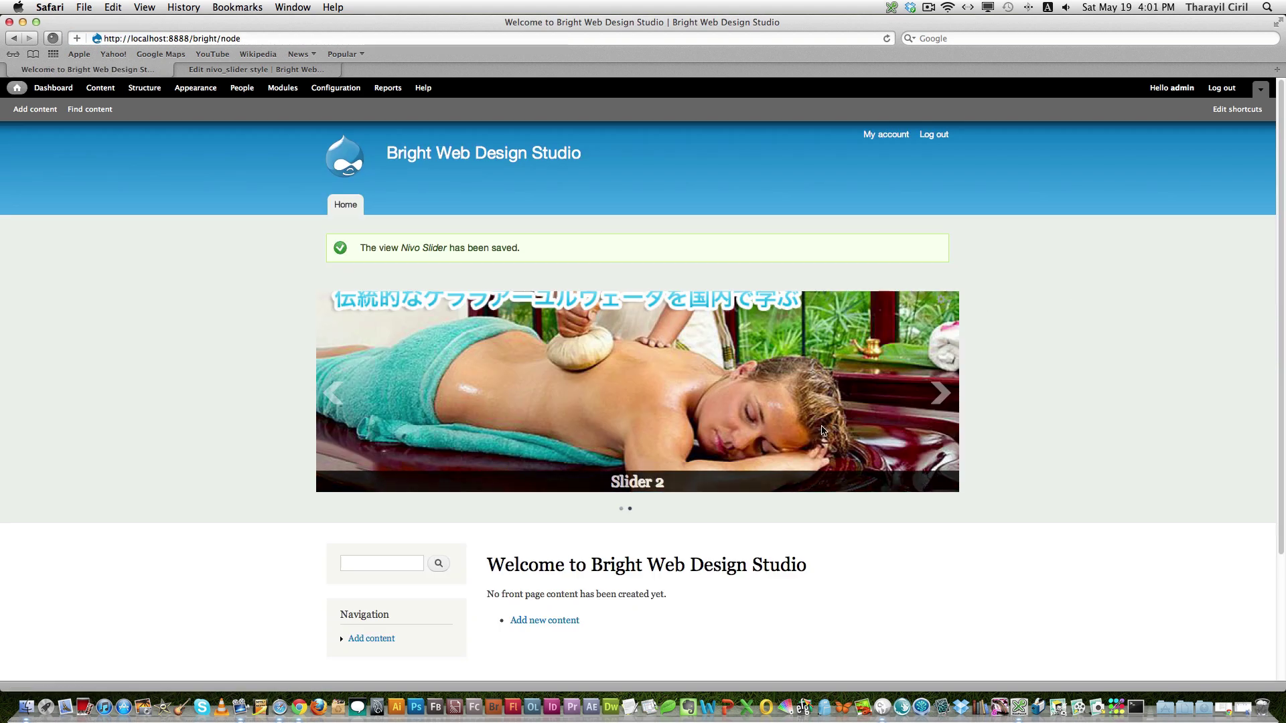
key("super+r")
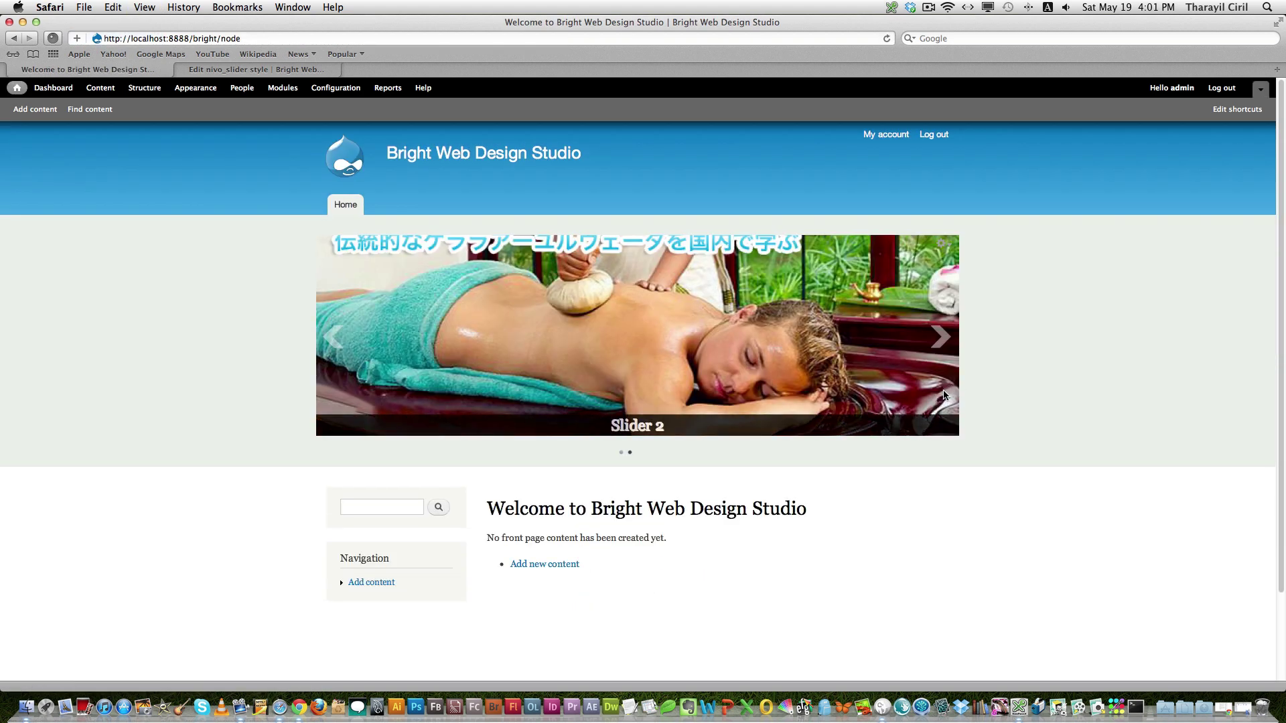